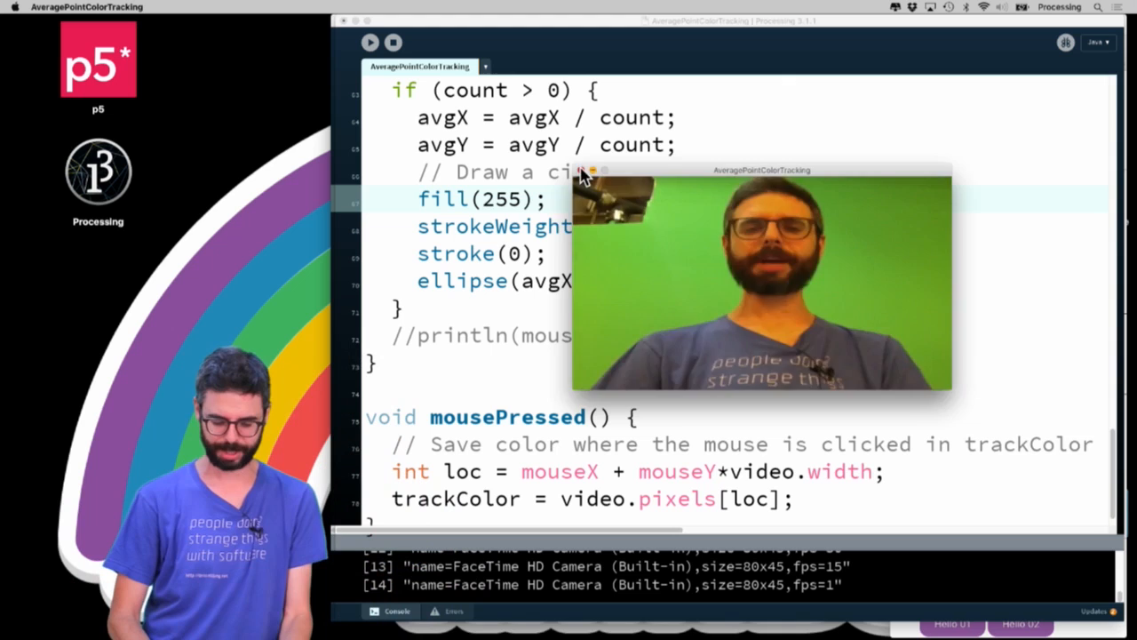
# Close the running sketch window to return to the AveragePointColorTracking code.
pyautogui.click(580, 170)
pyautogui.scroll(-1, 584, 250)
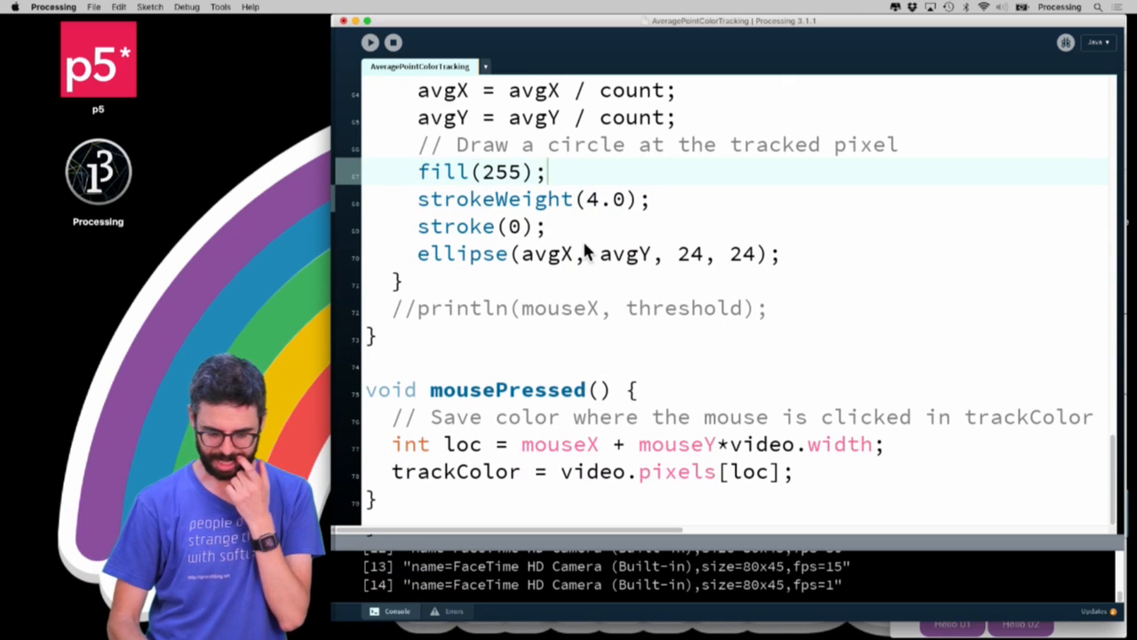
pyautogui.scroll(5, 641, 233)
pyautogui.scroll(-1, 641, 233)
pyautogui.scroll(3, 642, 233)
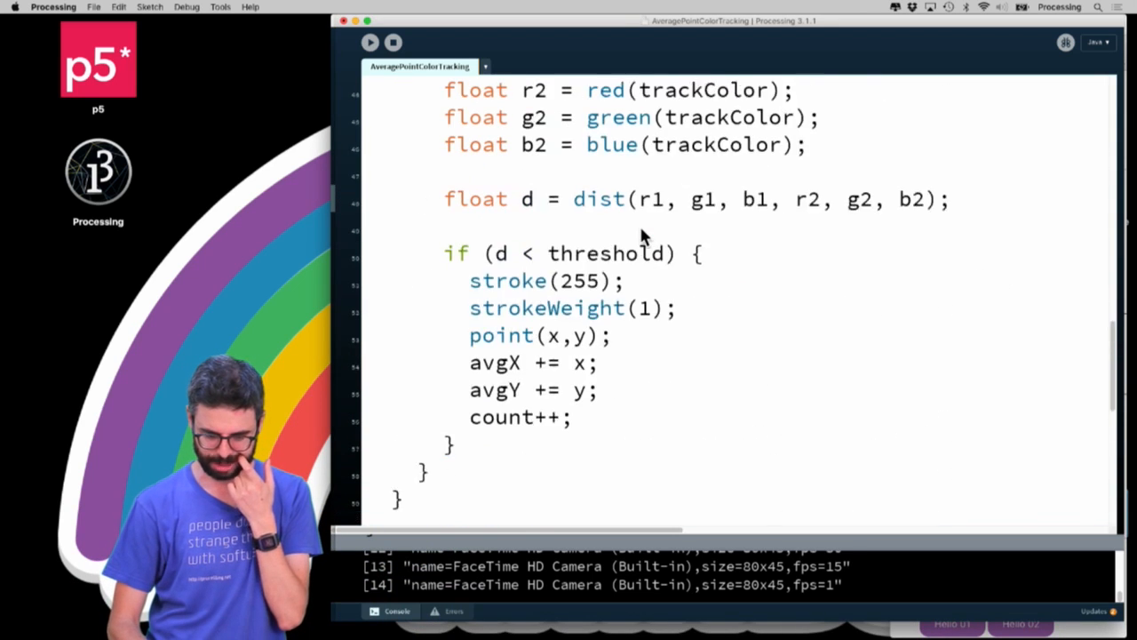
pyautogui.scroll(1, 642, 233)
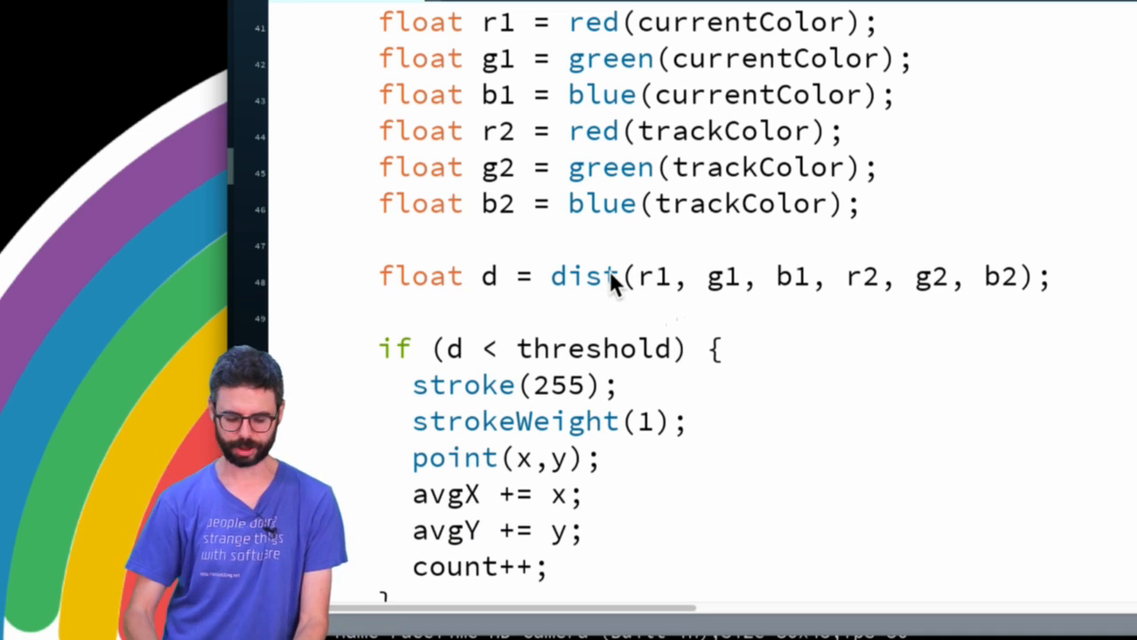
pyautogui.scroll(-4, 612, 277)
pyautogui.scroll(-4, 582, 389)
# Start a float distSq(x1, y1, z1, x2, y2, z2) function below draw().
pyautogui.click(375, 360)
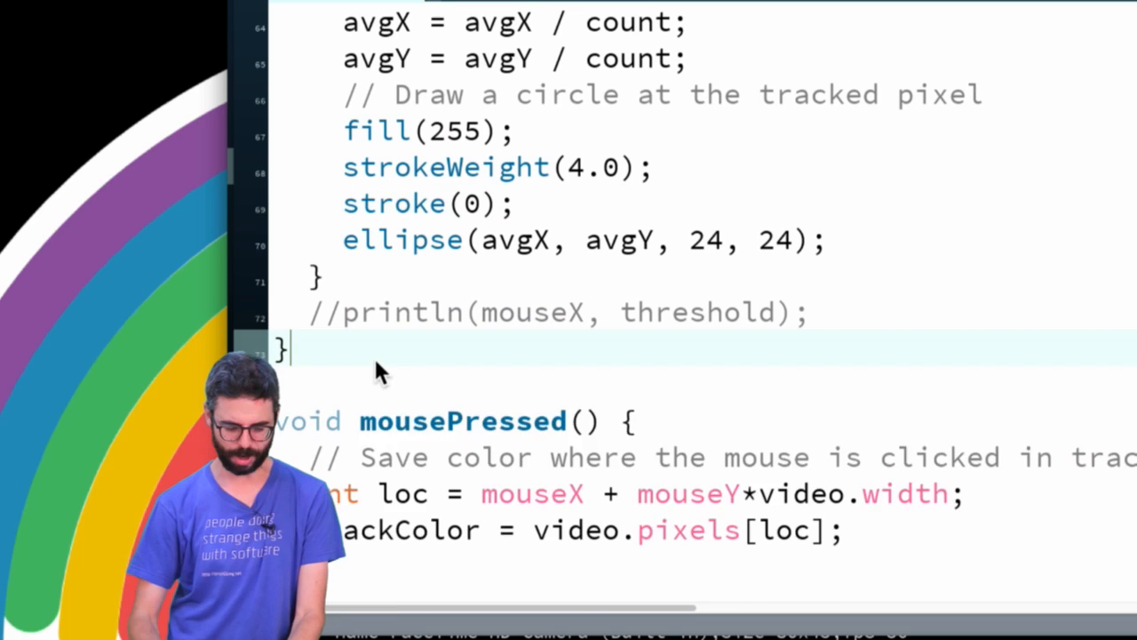
pyautogui.press('Return')
pyautogui.press('Return')
pyautogui.write('float dis')
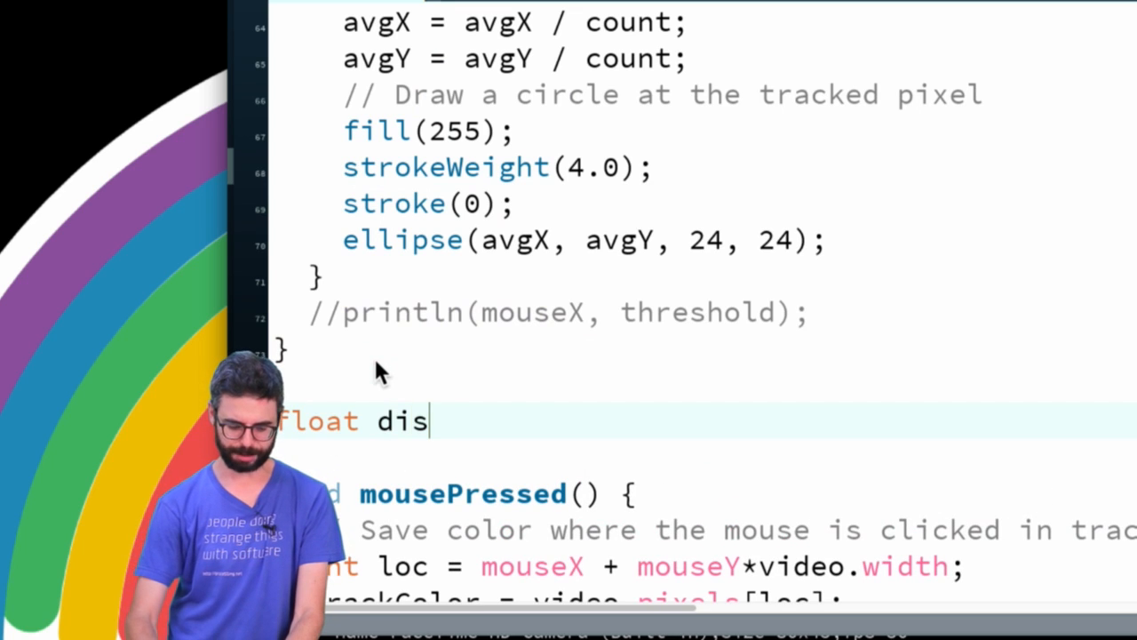
pyautogui.write('tSq')
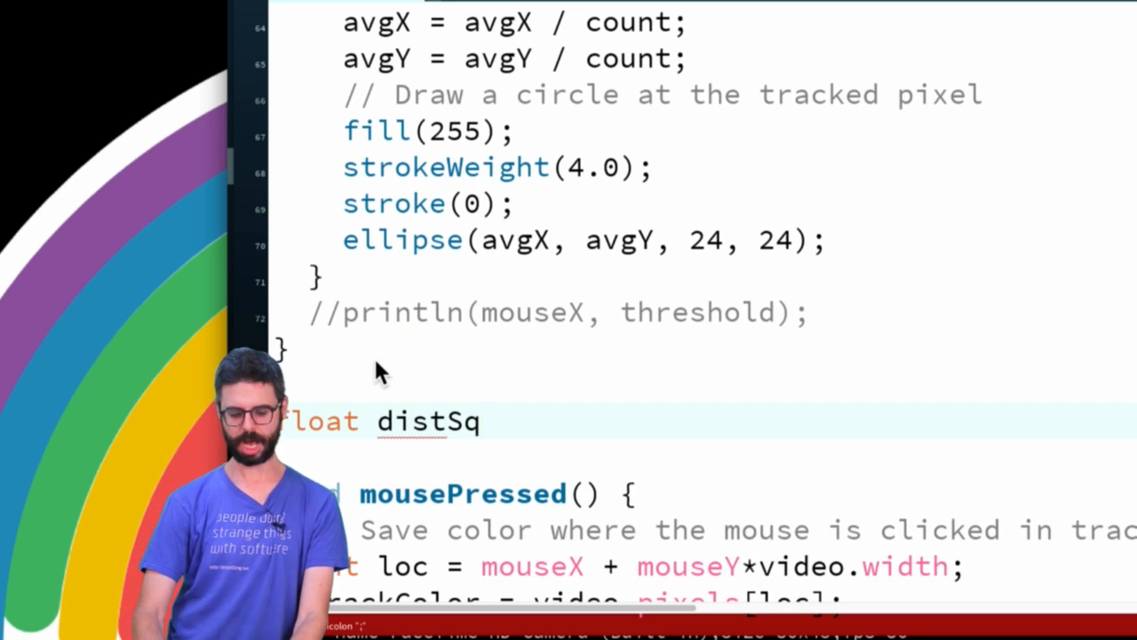
pyautogui.write('(float x')
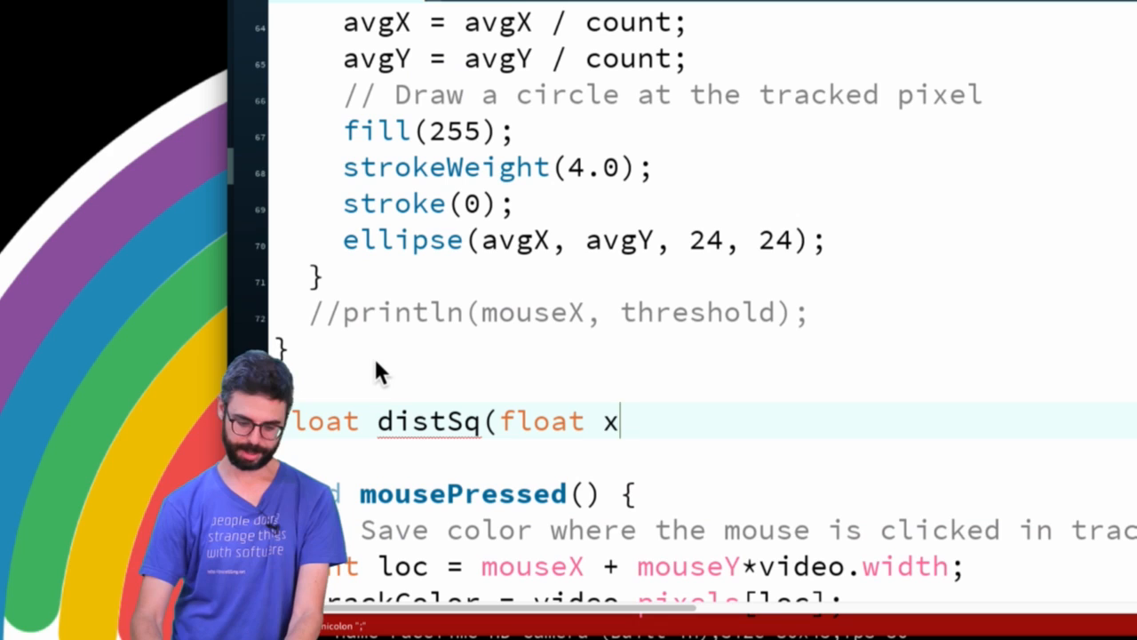
pyautogui.write('1, float y1, ')
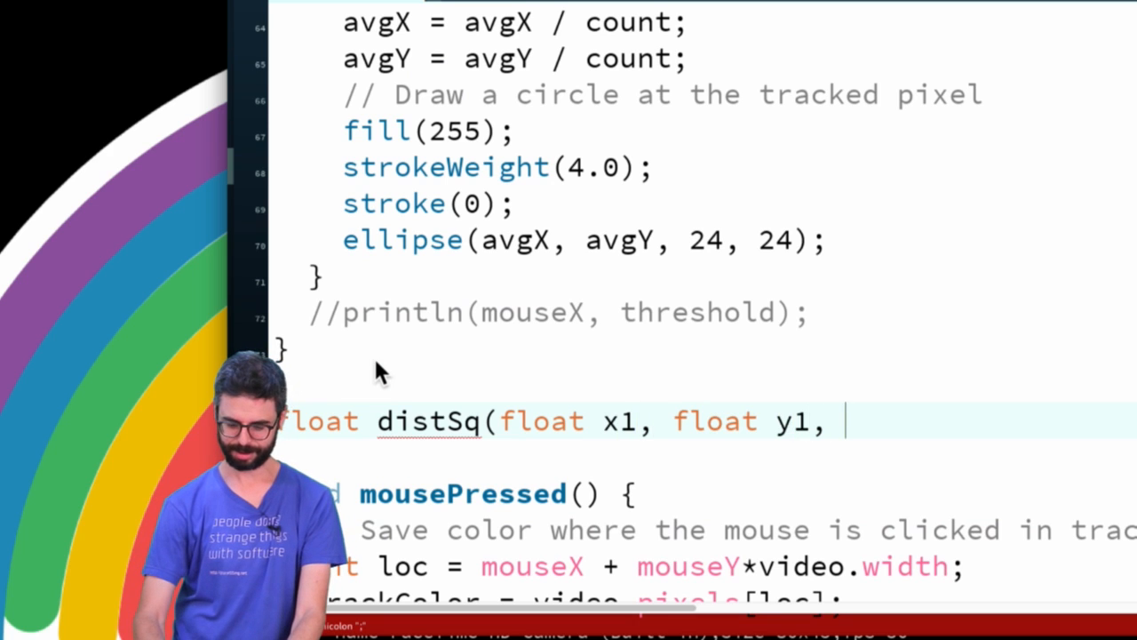
pyautogui.write('float z1, f')
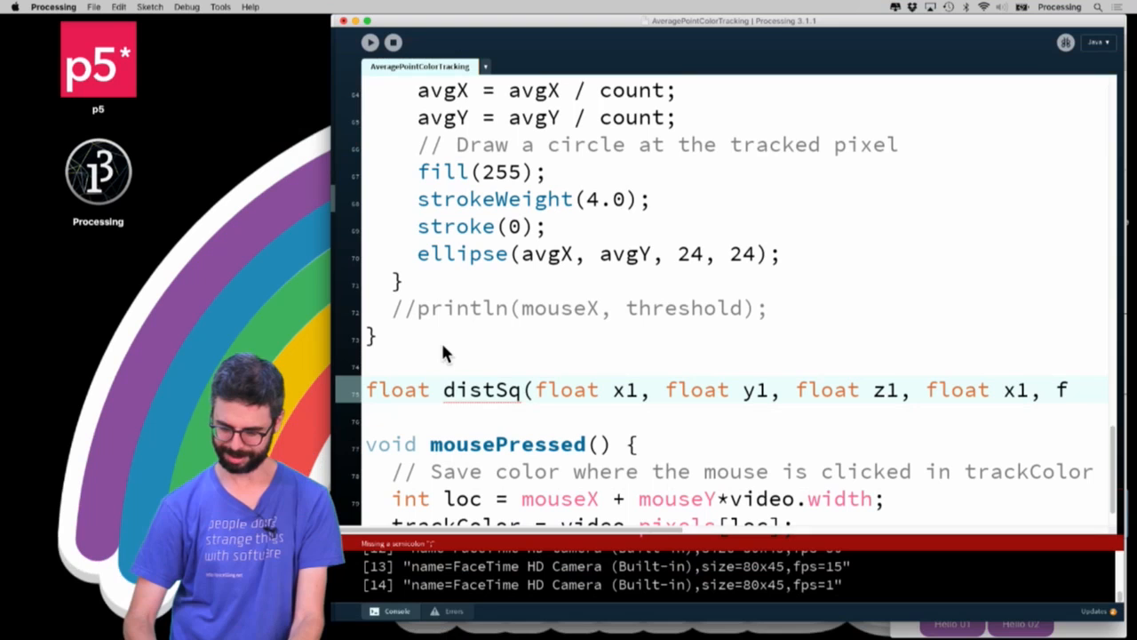
pyautogui.write('loa')
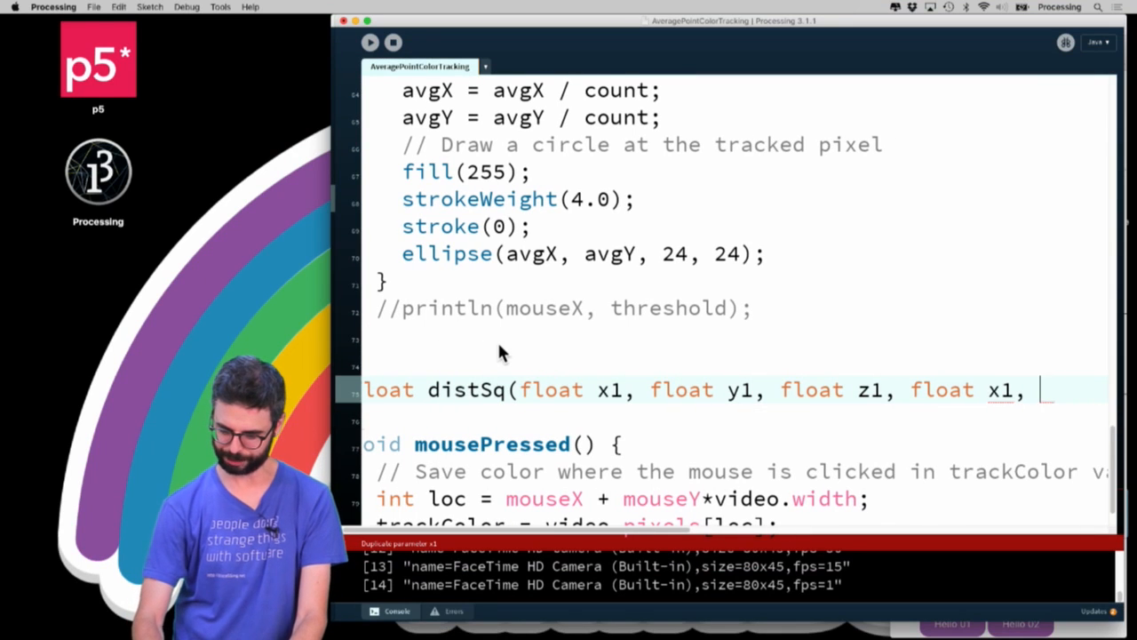
pyautogui.press('BackSpace')
pyautogui.press('BackSpace')
pyautogui.press('BackSpace')
pyautogui.write('2, float y2,')
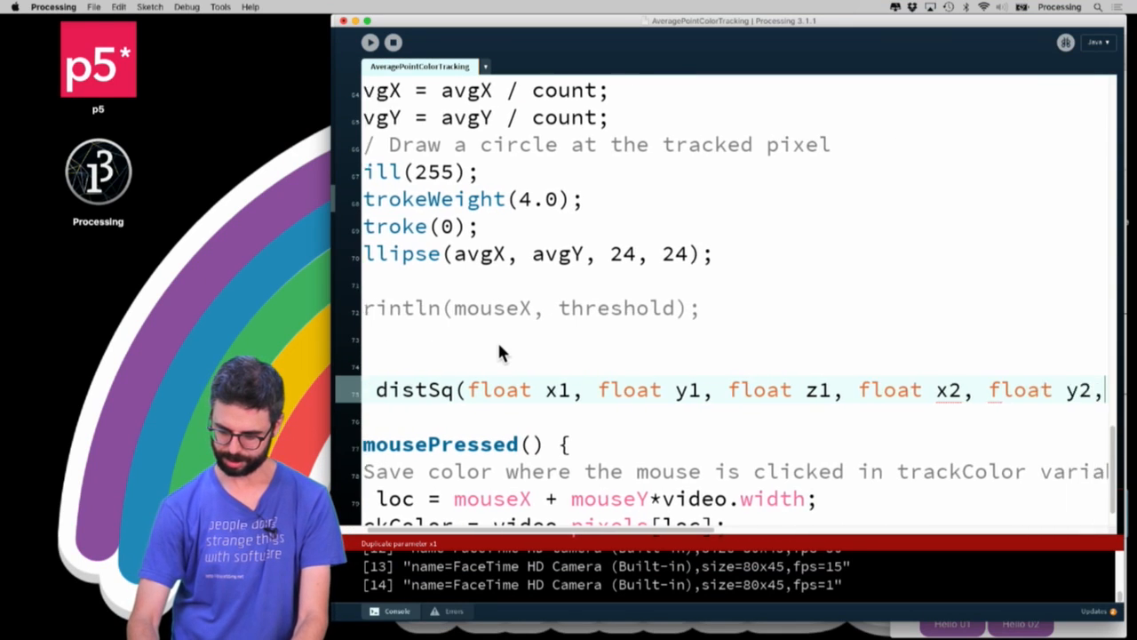
pyautogui.write(' float z2) {')
pyautogui.press('Return')
pyautogui.press('Return')
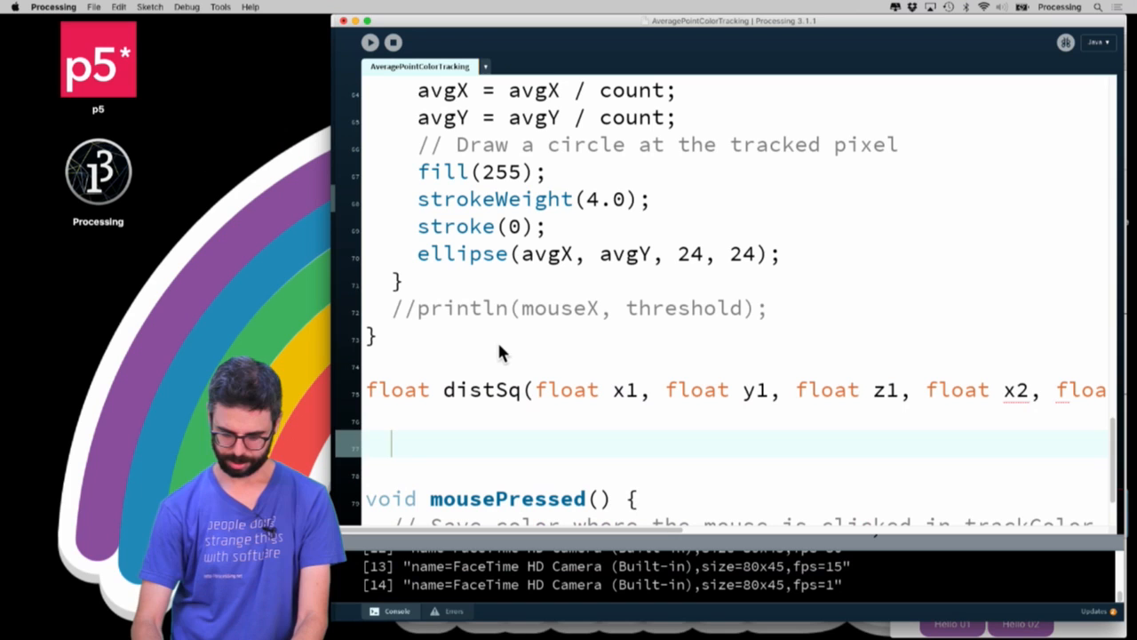
pyautogui.write('}')
pyautogui.press('Up')
pyautogui.scroll(-3, 496, 340)
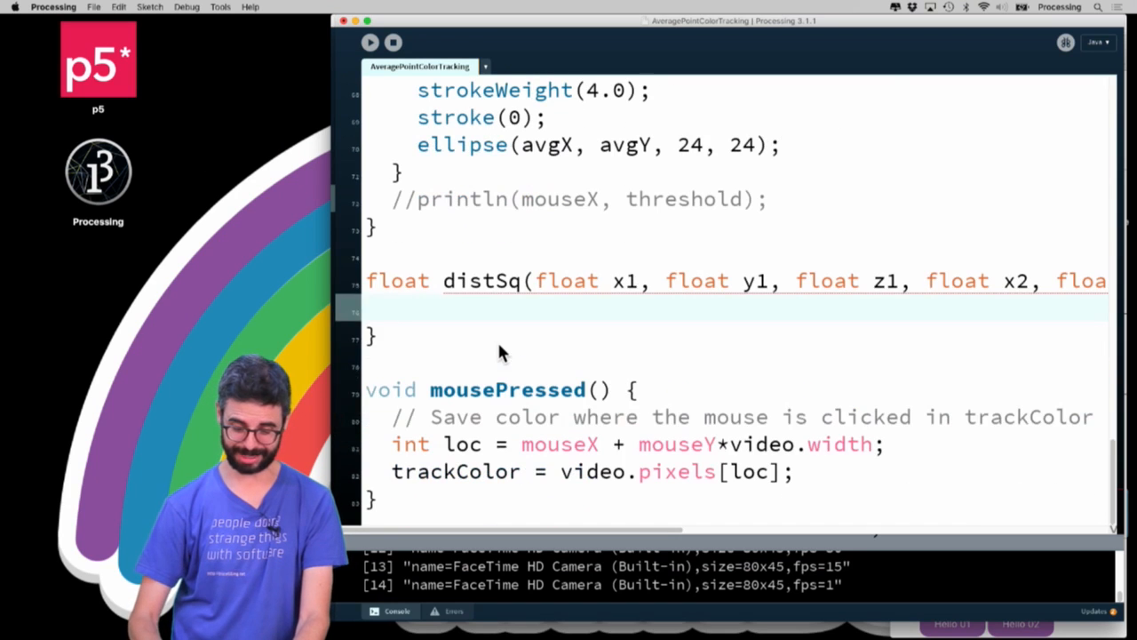
pyautogui.write('float d = (')
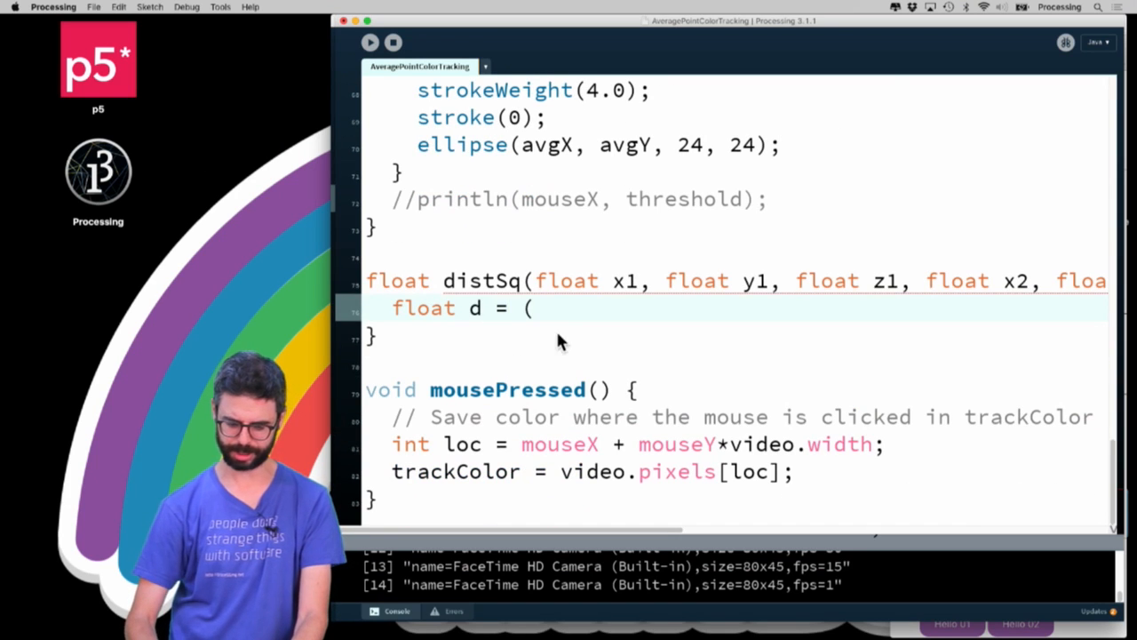
pyautogui.write('x2-')
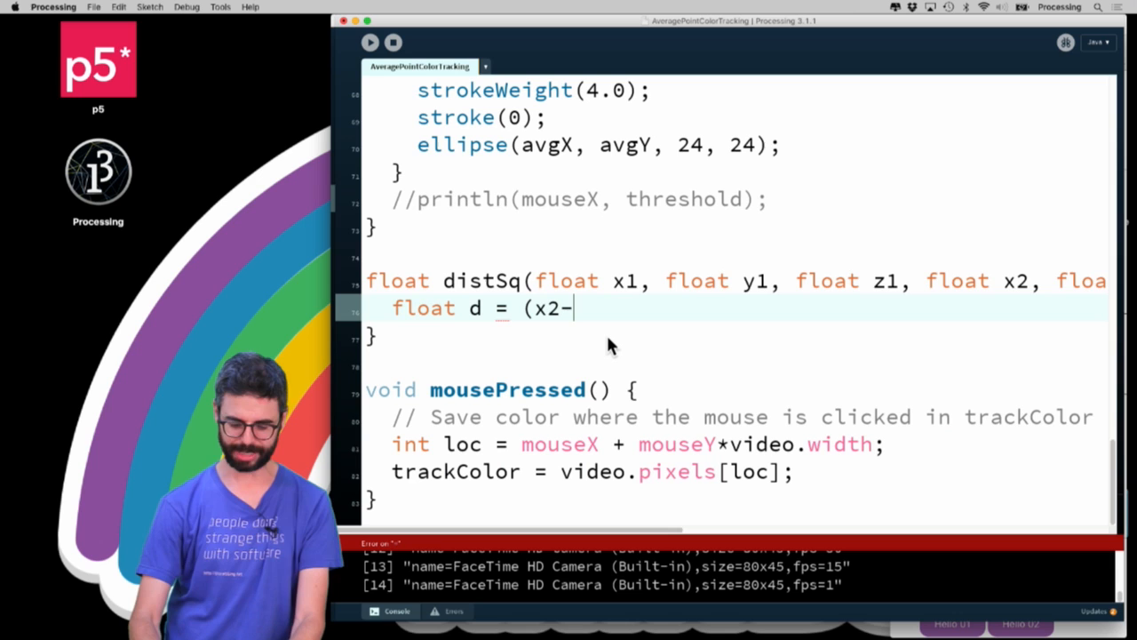
pyautogui.write('x1)*(x2-x1')
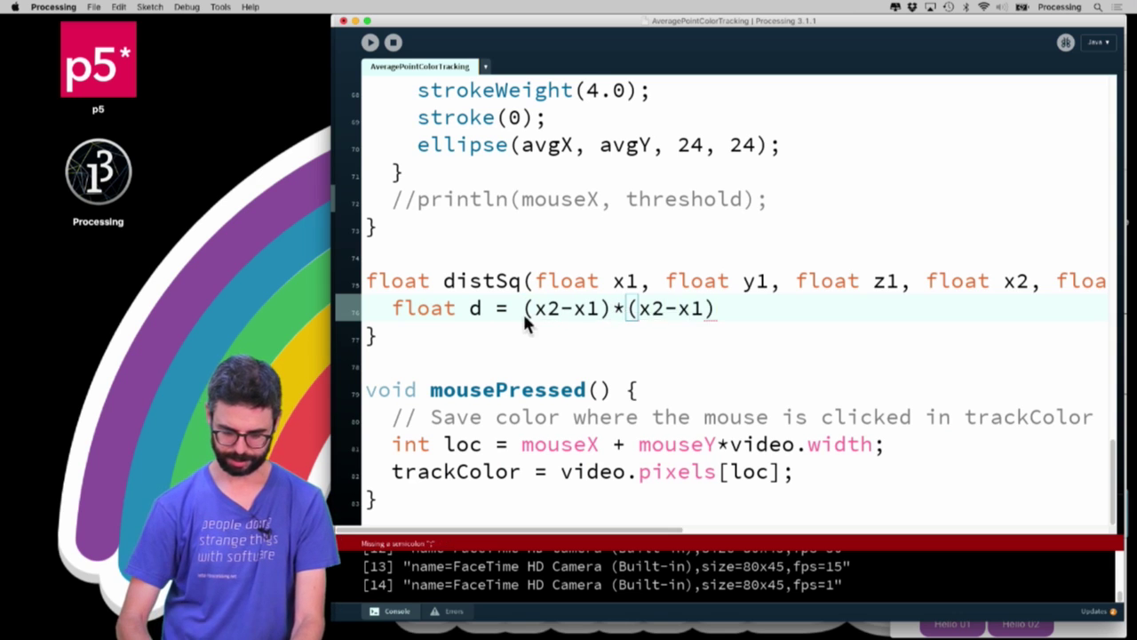
# Build the squared x difference term and duplicate it as the y term.
pyautogui.moveTo(525, 311); pyautogui.dragTo(711, 311)
pyautogui.press('super+c')
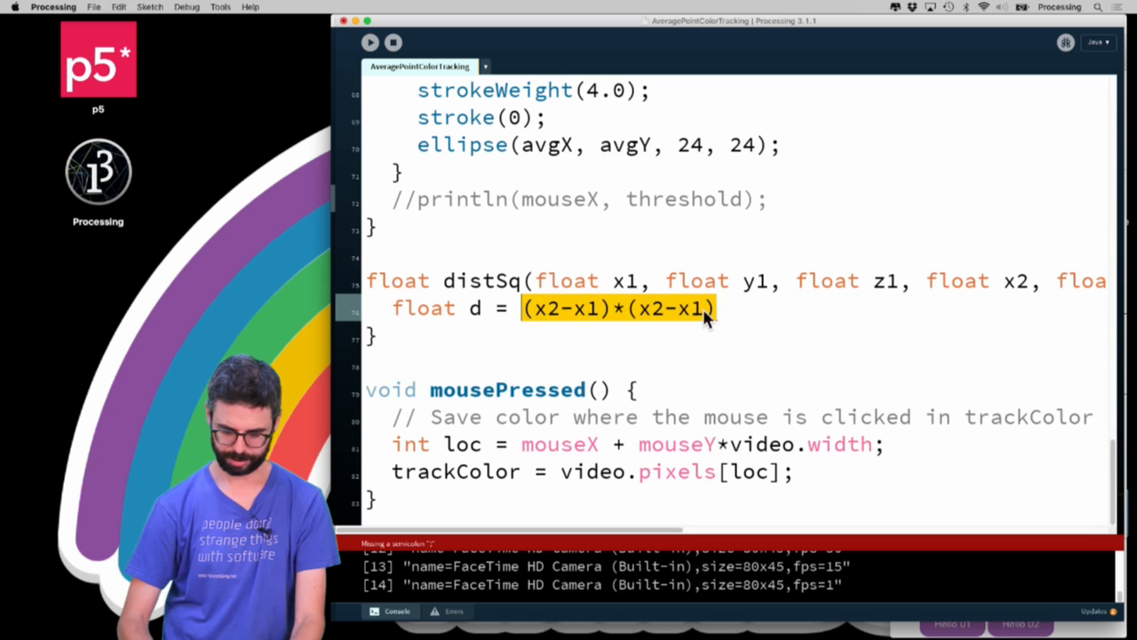
pyautogui.click(738, 313)
pyautogui.write('+')
pyautogui.press('super+v')
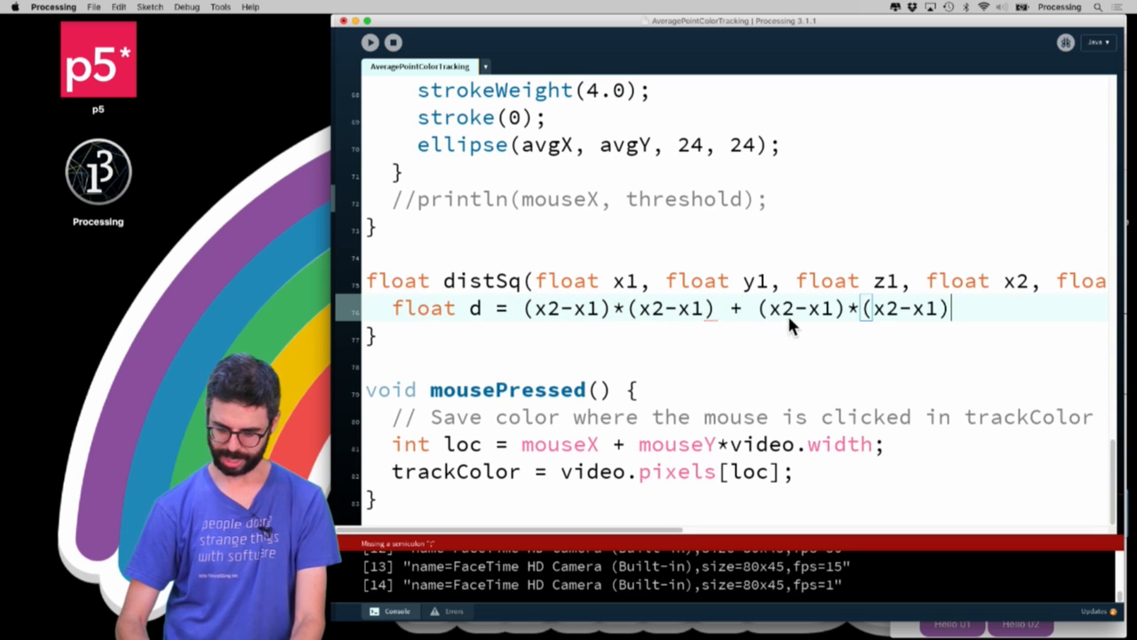
pyautogui.click(780, 310)
pyautogui.press('BackSpace')
pyautogui.write('y')
pyautogui.press('Right')
pyautogui.press('Right')
pyautogui.press('Right')
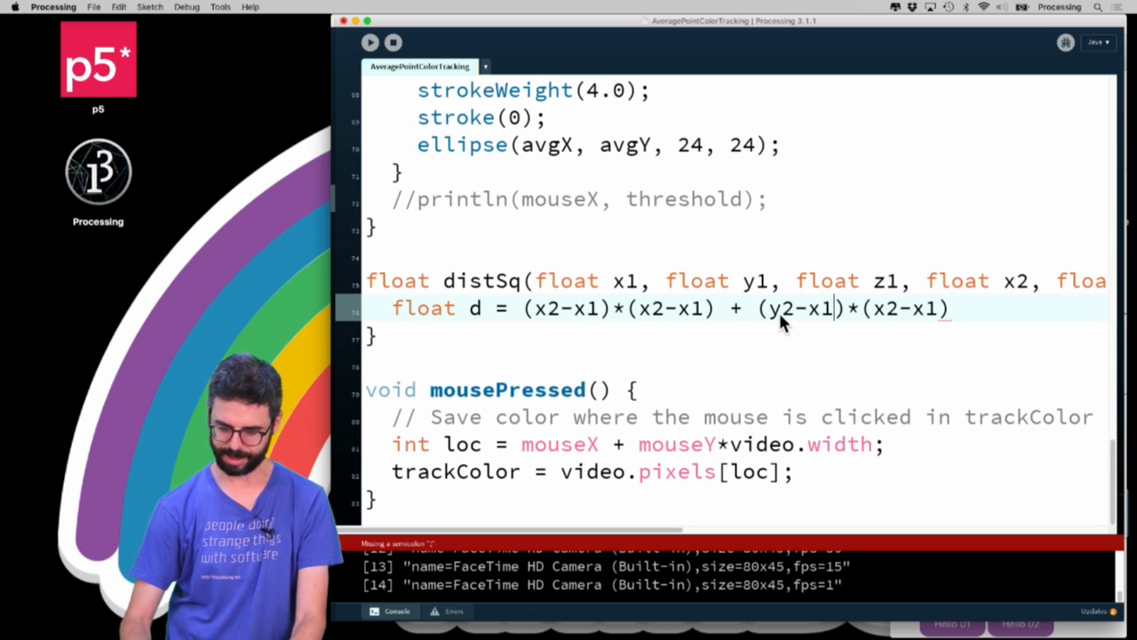
pyautogui.press('BackSpace')
pyautogui.write('y')
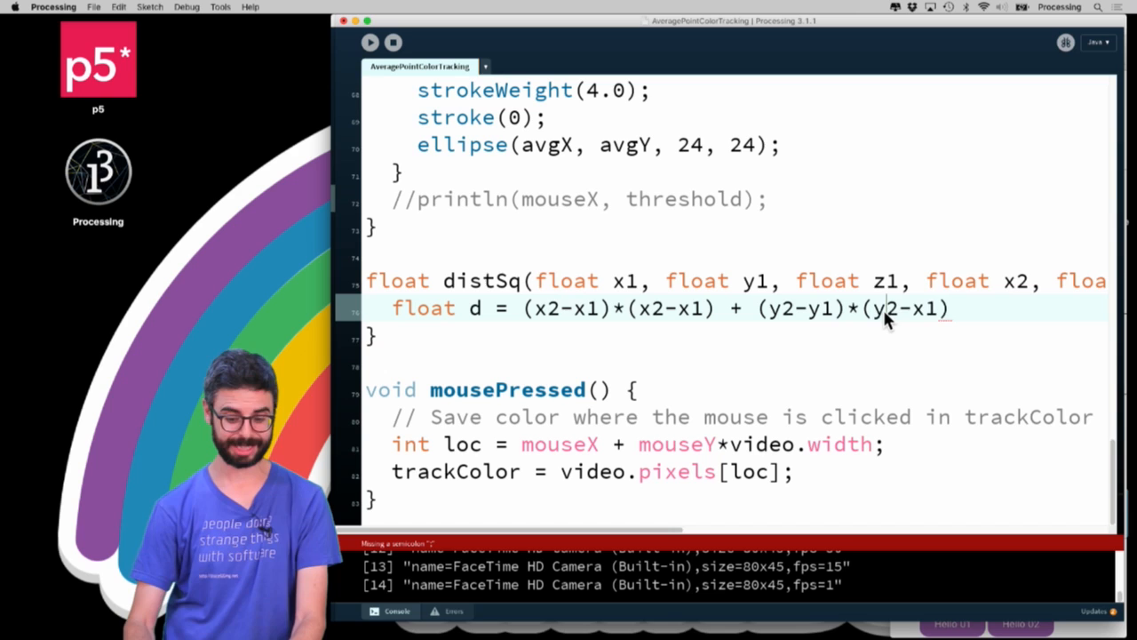
pyautogui.moveTo(757, 309); pyautogui.dragTo(953, 309)
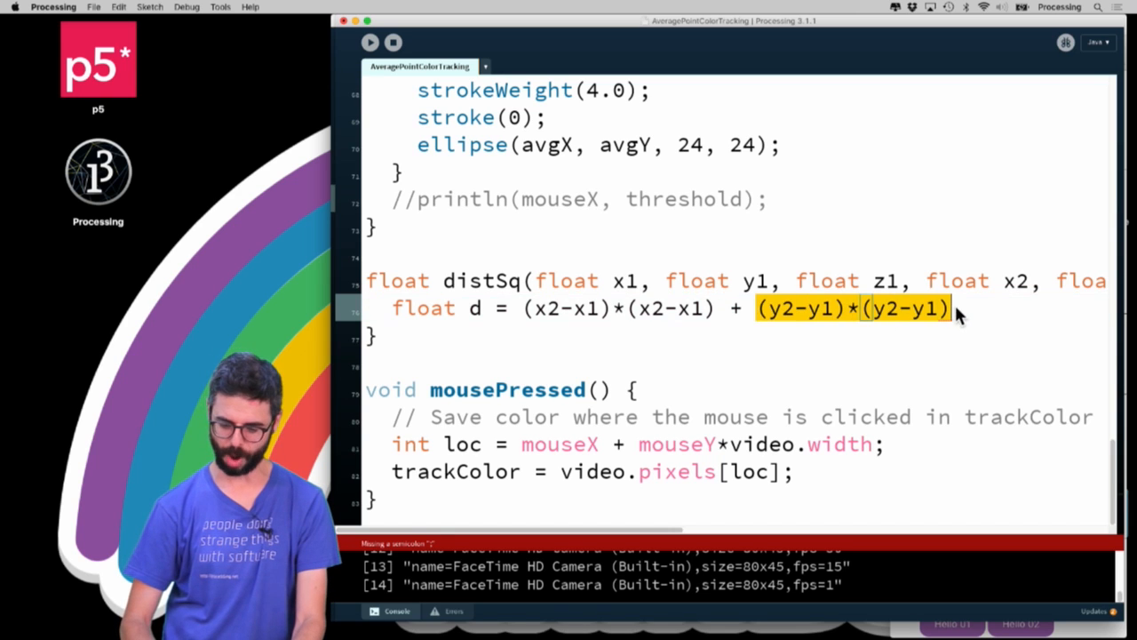
# Add the squared z difference term and return d from distSq.
pyautogui.press('super+c')
pyautogui.click(968, 310)
pyautogui.write('+')
pyautogui.press('super+v')
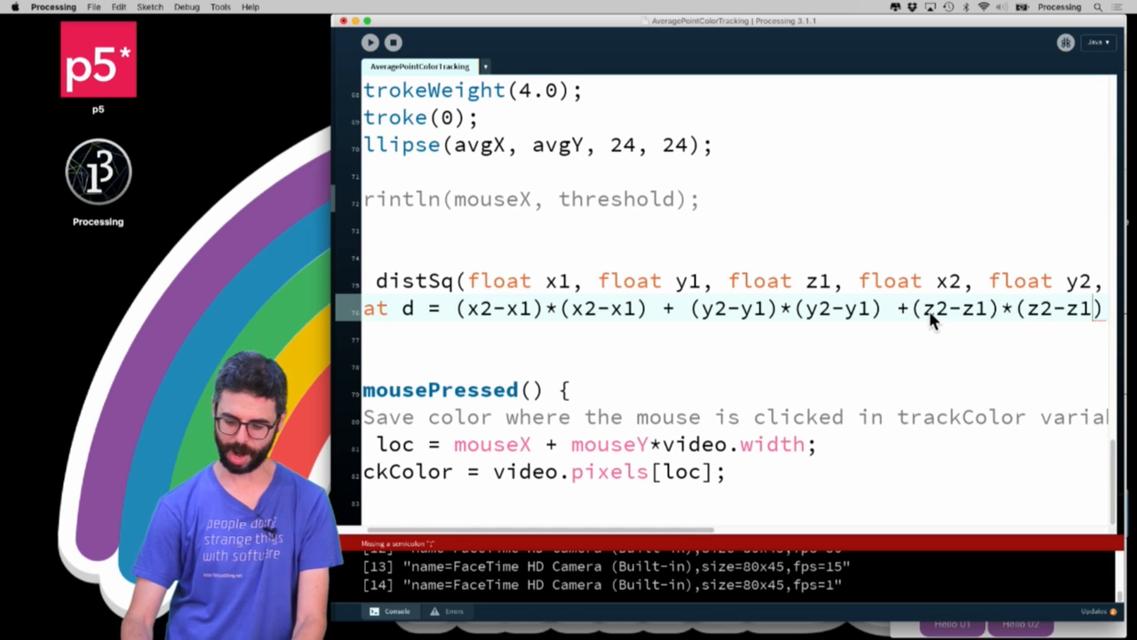
pyautogui.write(';')
pyautogui.press('Return')
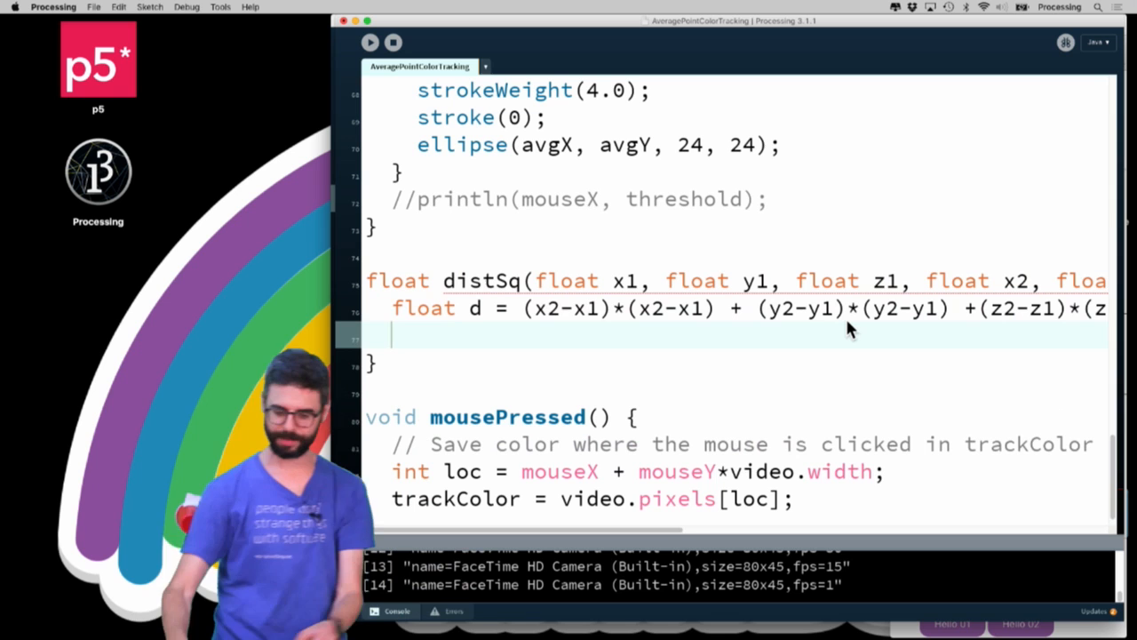
pyautogui.write('return d;')
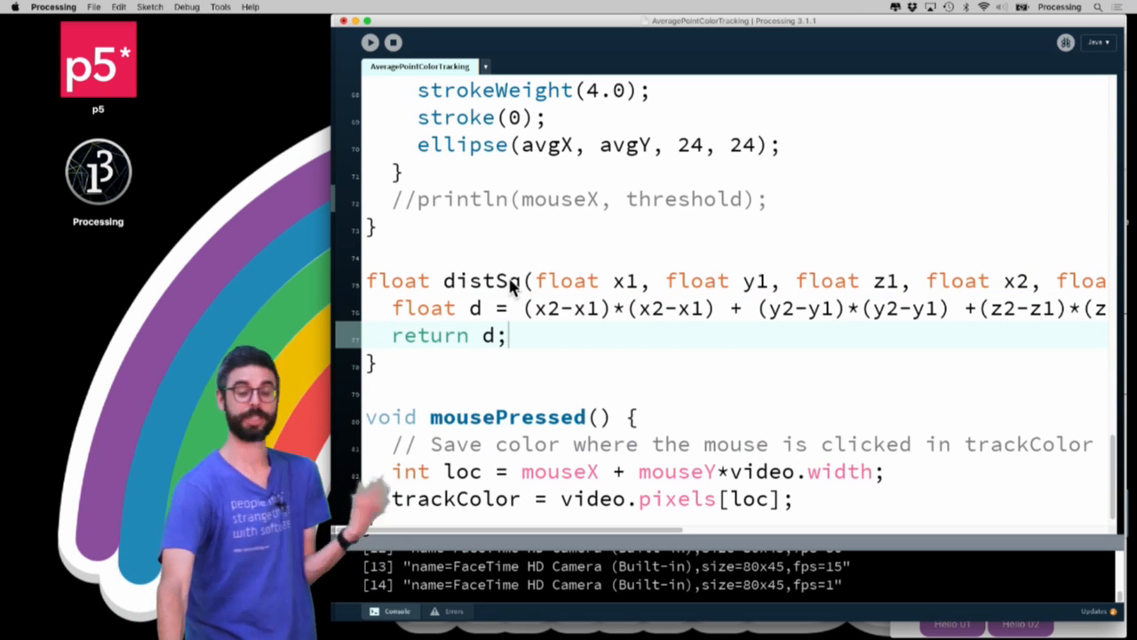
pyautogui.scroll(10, 579, 302)
pyautogui.scroll(6, 579, 302)
pyautogui.scroll(-5, 579, 302)
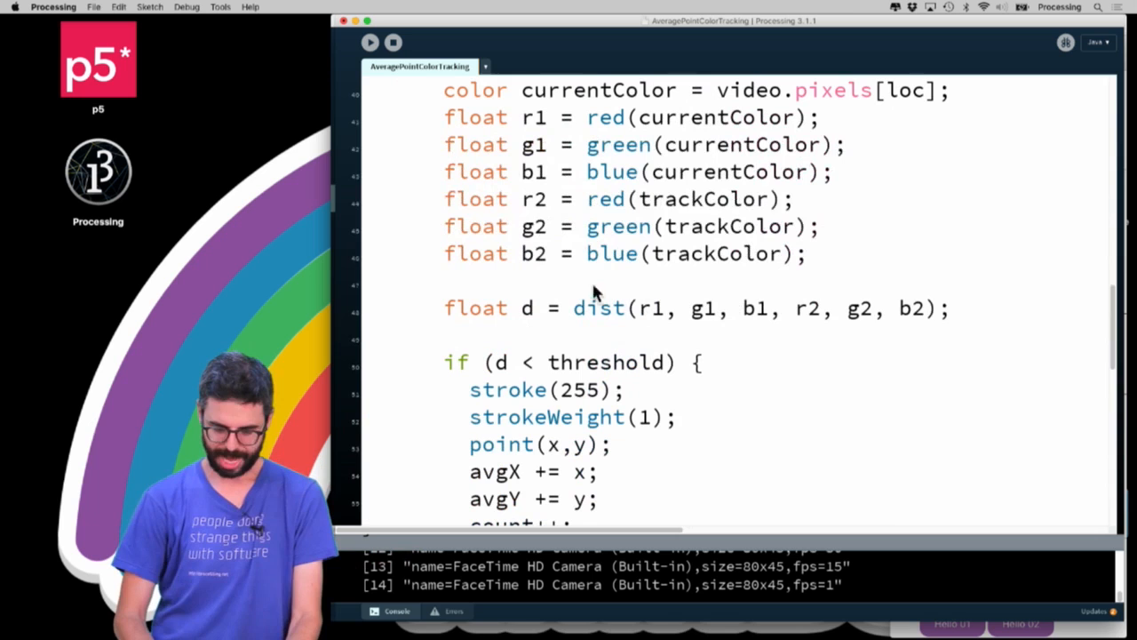
pyautogui.write('Sq')
# Compare distSq against threshold squared and run the sketch to test red-object tracking.
pyautogui.click(667, 362)
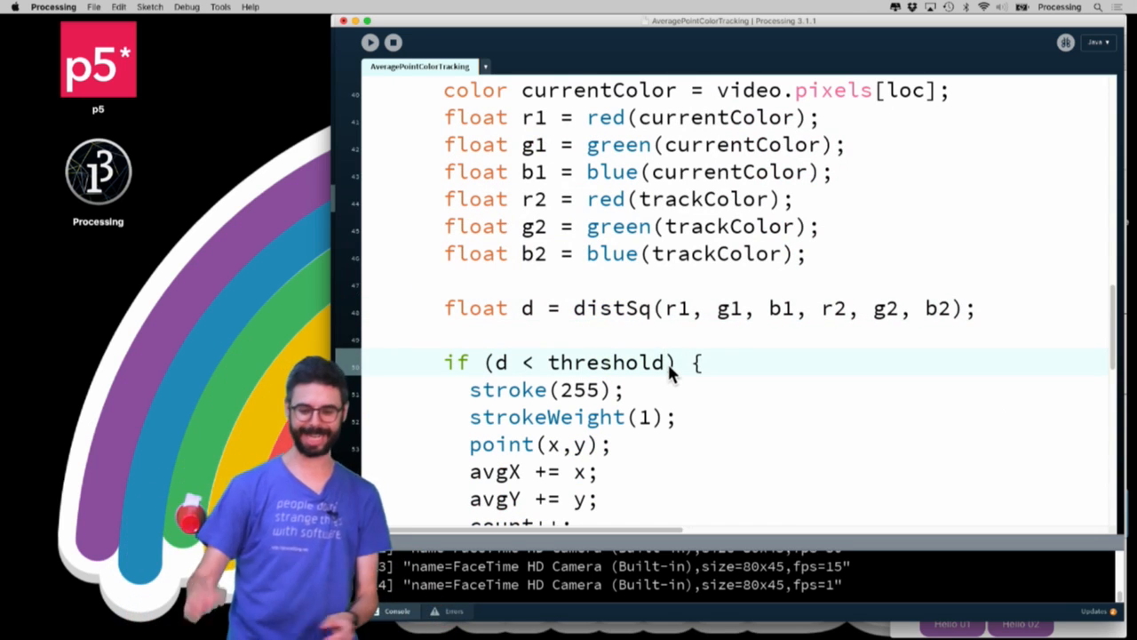
pyautogui.write('*threshold')
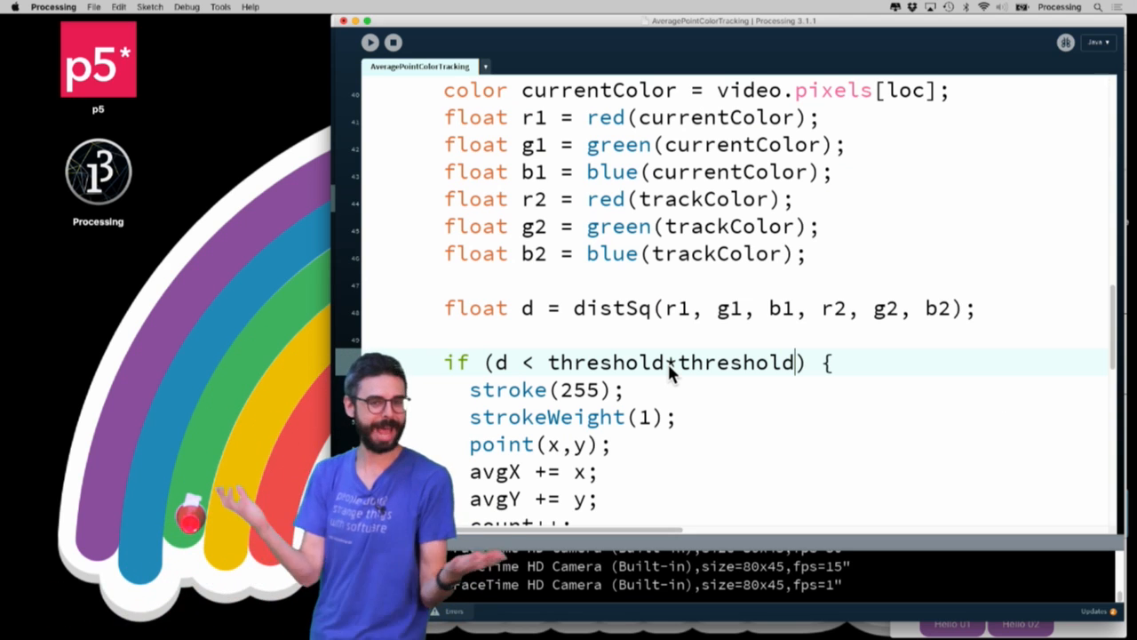
pyautogui.press('super+r')
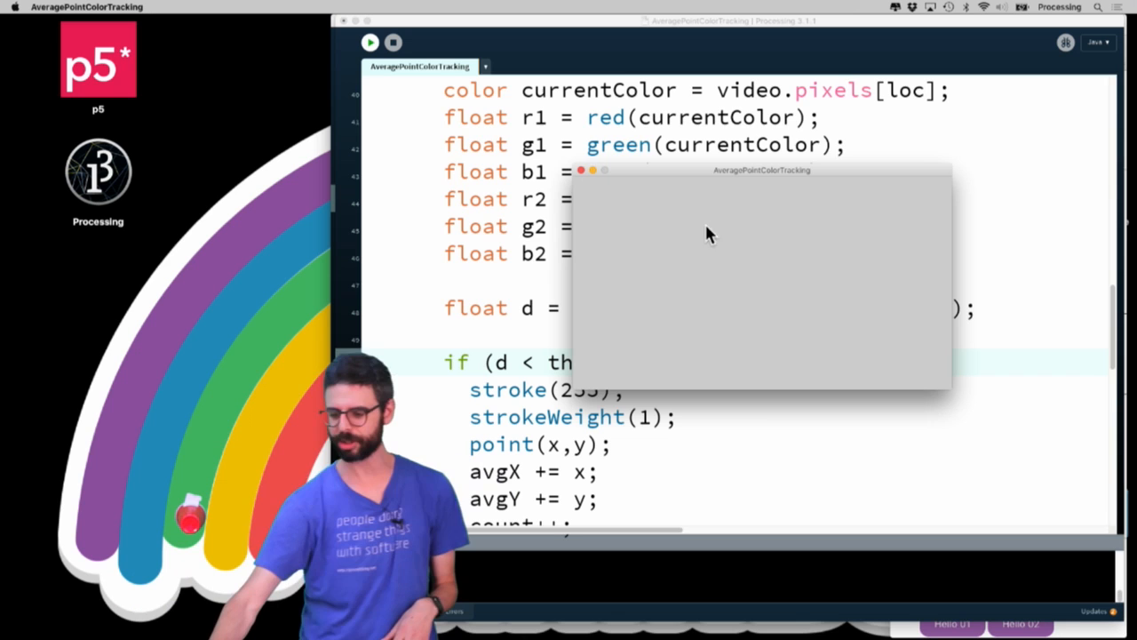
pyautogui.moveTo(709, 177); pyautogui.dragTo(766, 51)
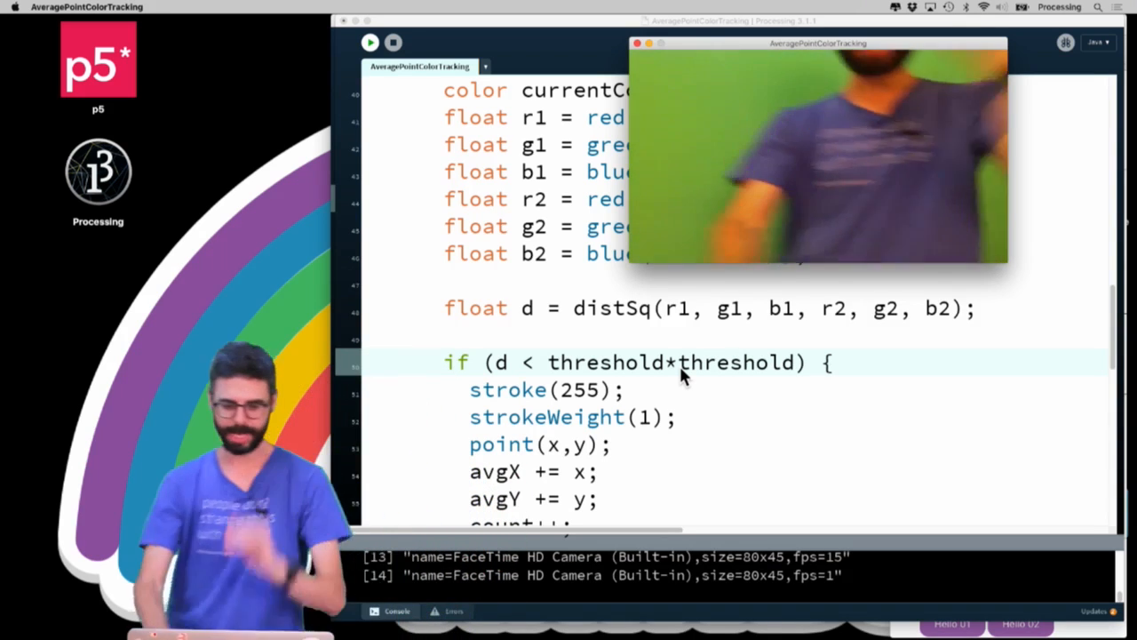
# Close the camera window and delete the camera comment from captureEvent.
pyautogui.click(638, 42)
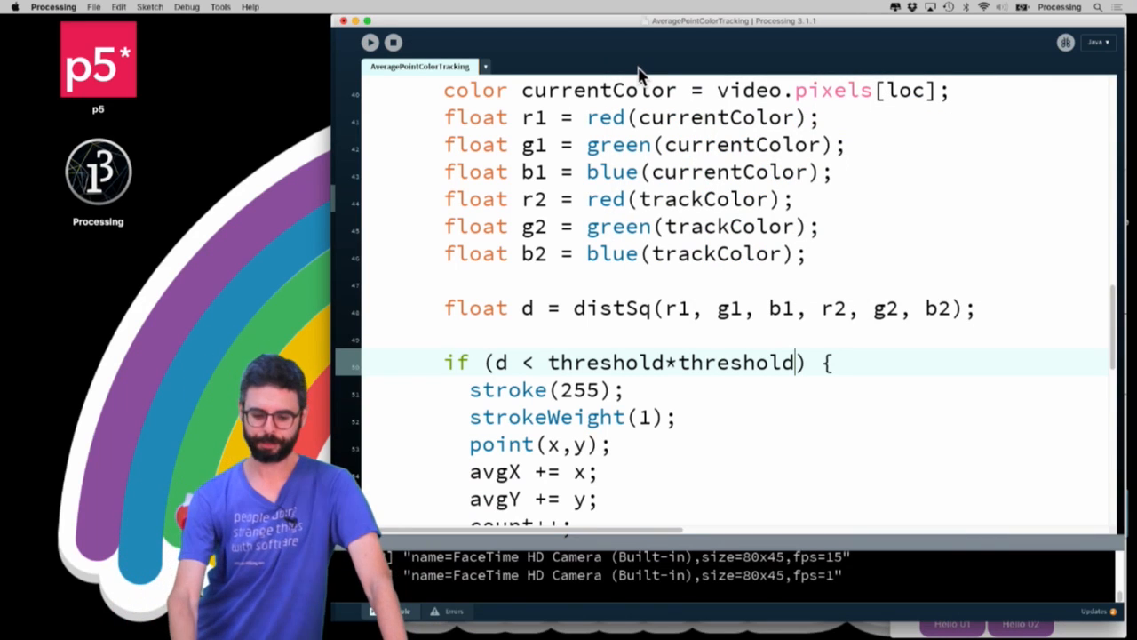
pyautogui.scroll(2, 636, 131)
pyautogui.scroll(4, 636, 131)
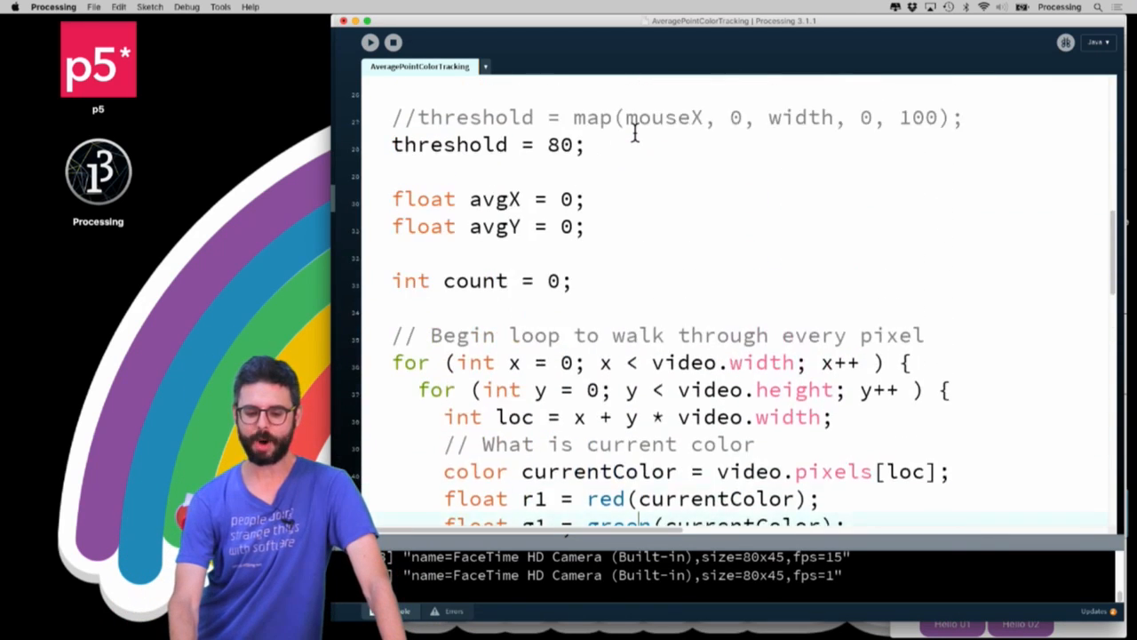
pyautogui.scroll(2, 636, 131)
pyautogui.scroll(1, 637, 133)
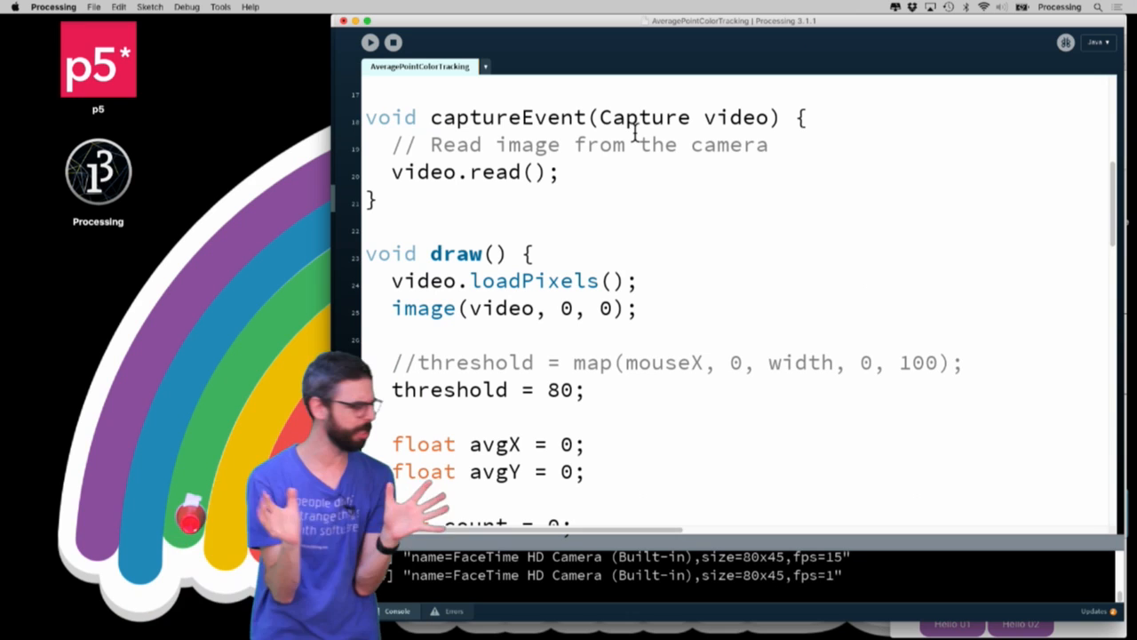
pyautogui.tripleClick(499, 130)
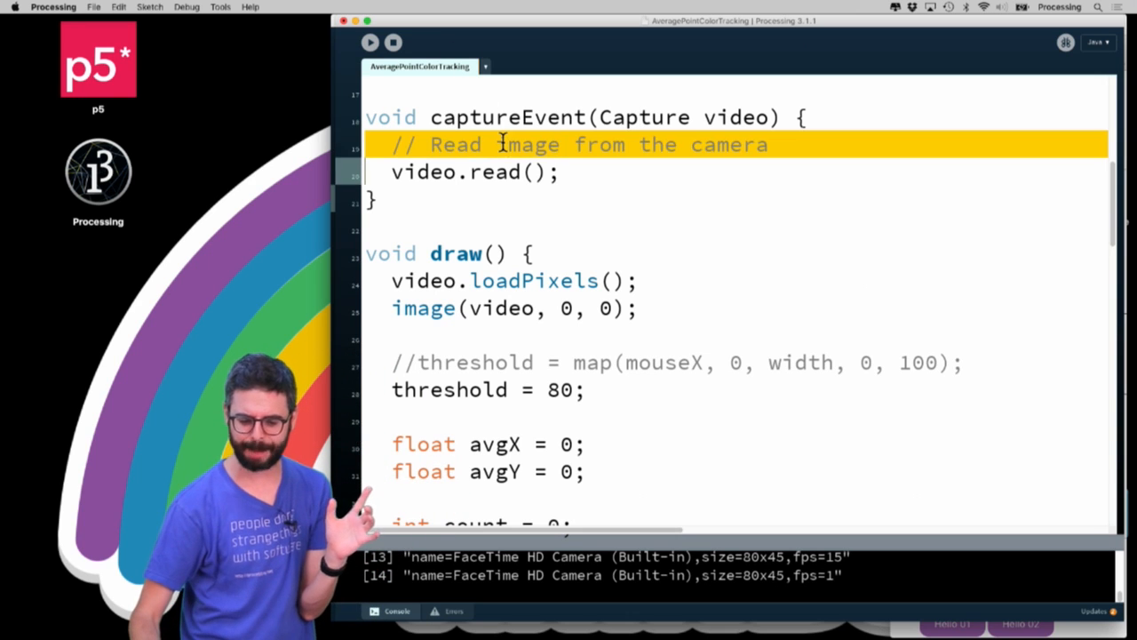
pyautogui.press('BackSpace')
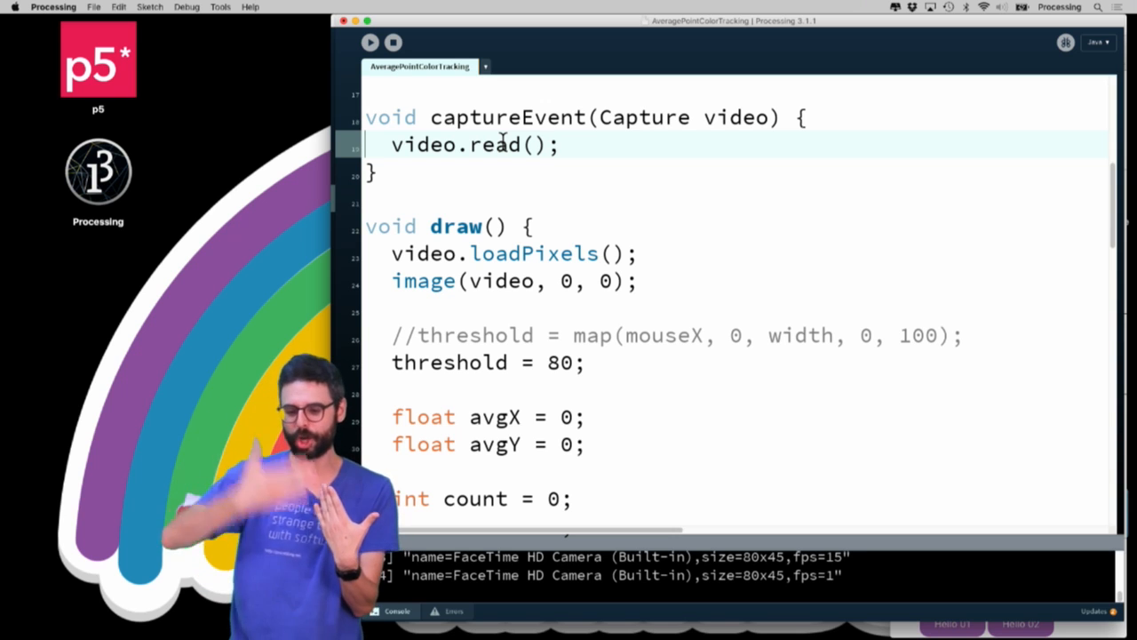
pyautogui.scroll(5, 503, 142)
pyautogui.scroll(2, 503, 142)
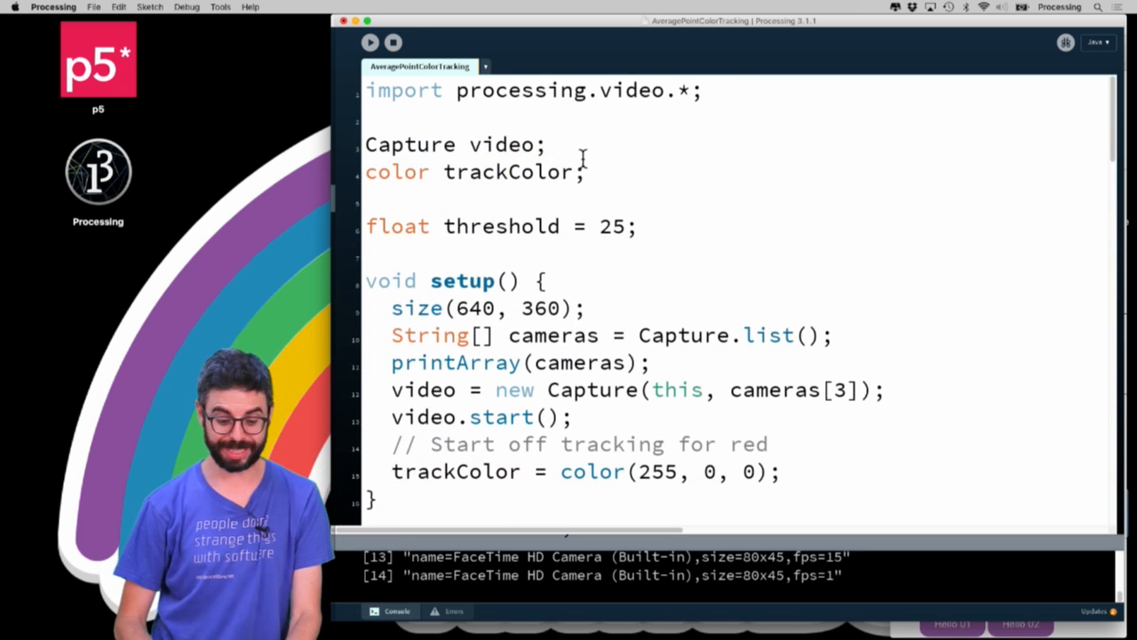
# Declare PImage prev, create it in setup, and add prev.copy(...) in captureEvent.
pyautogui.press('Return')
pyautogui.write('PImage prev;')
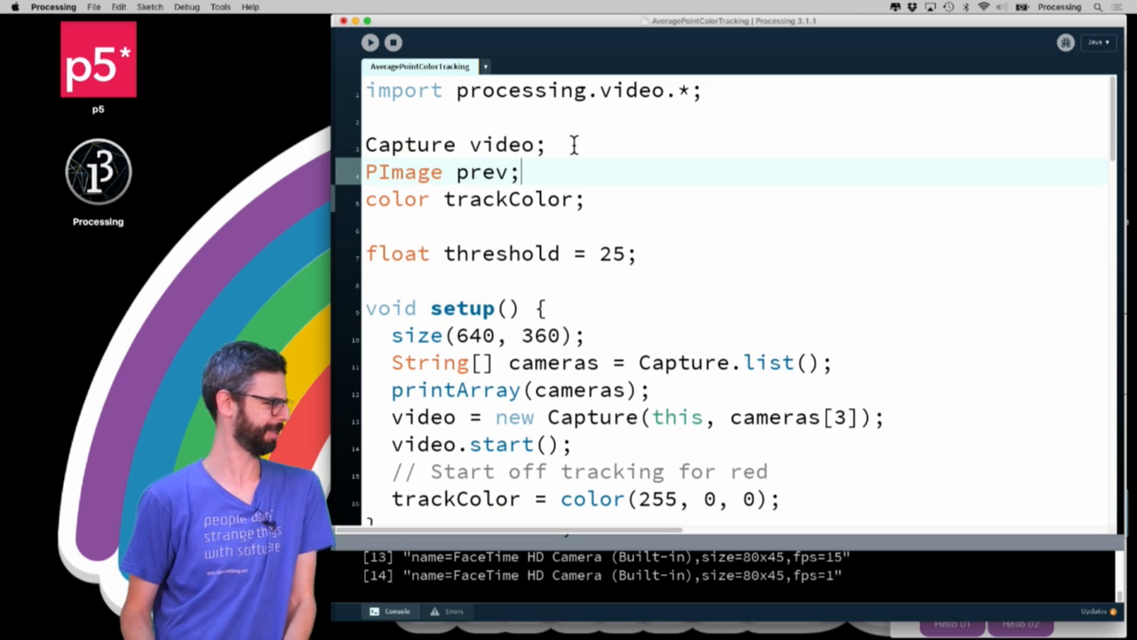
pyautogui.scroll(-2, 601, 249)
pyautogui.scroll(-5, 601, 249)
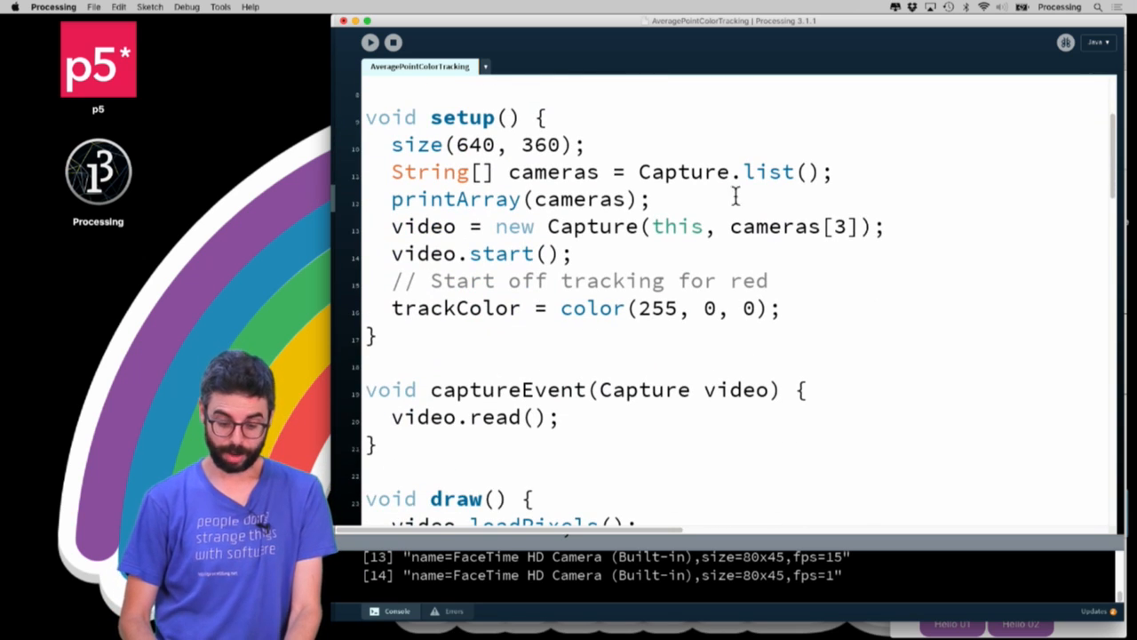
pyautogui.click(860, 253)
pyautogui.press('Return')
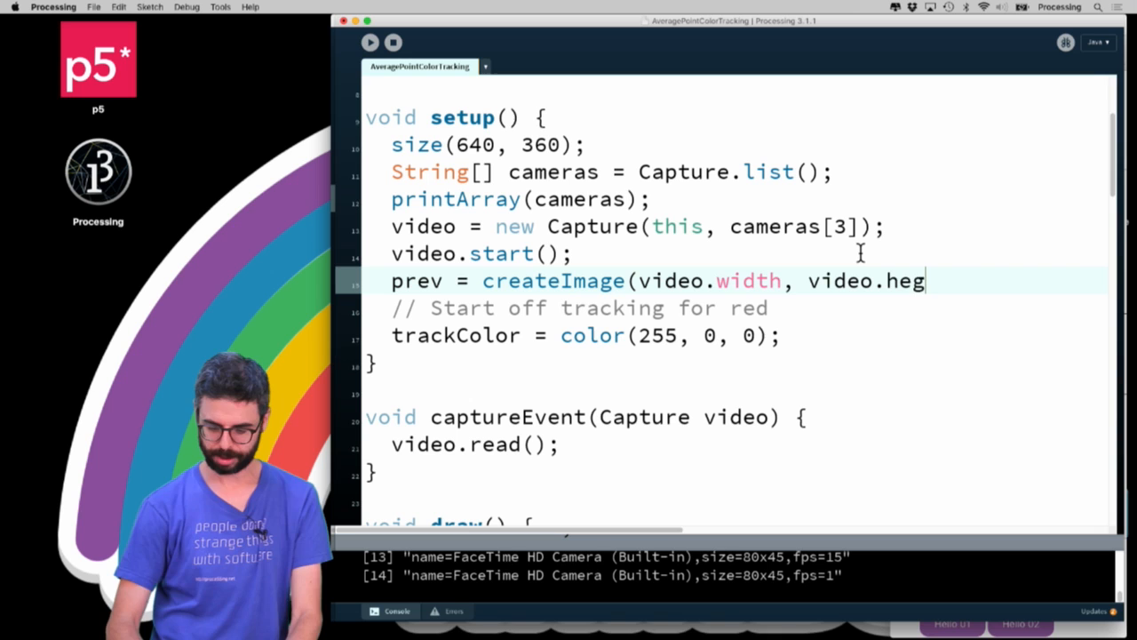
pyautogui.write('ight, RG')
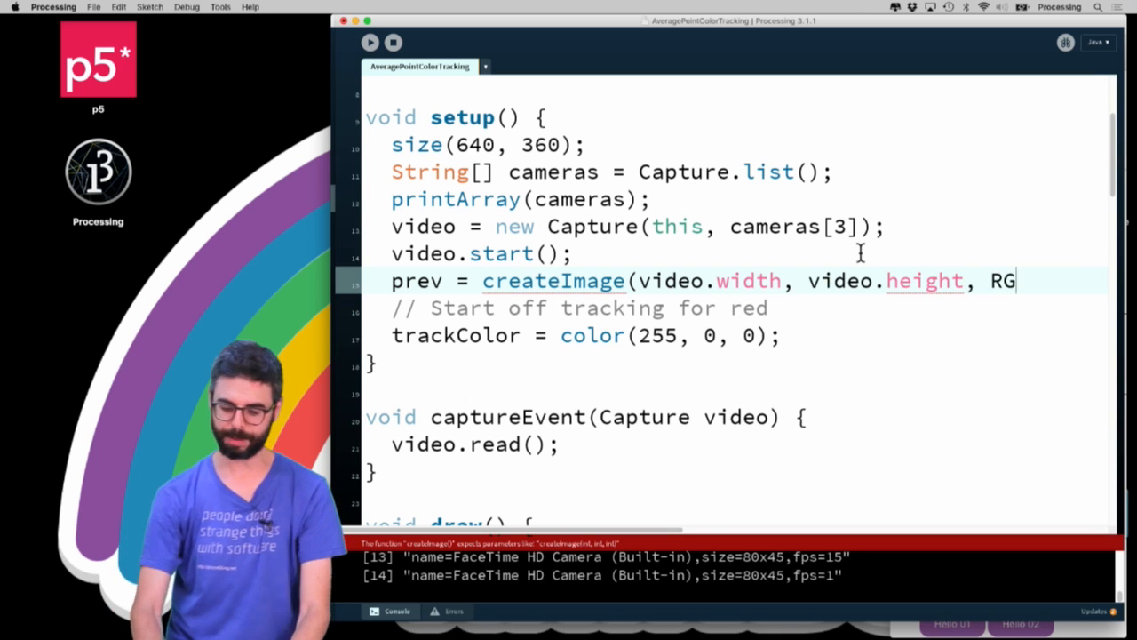
pyautogui.write('B);')
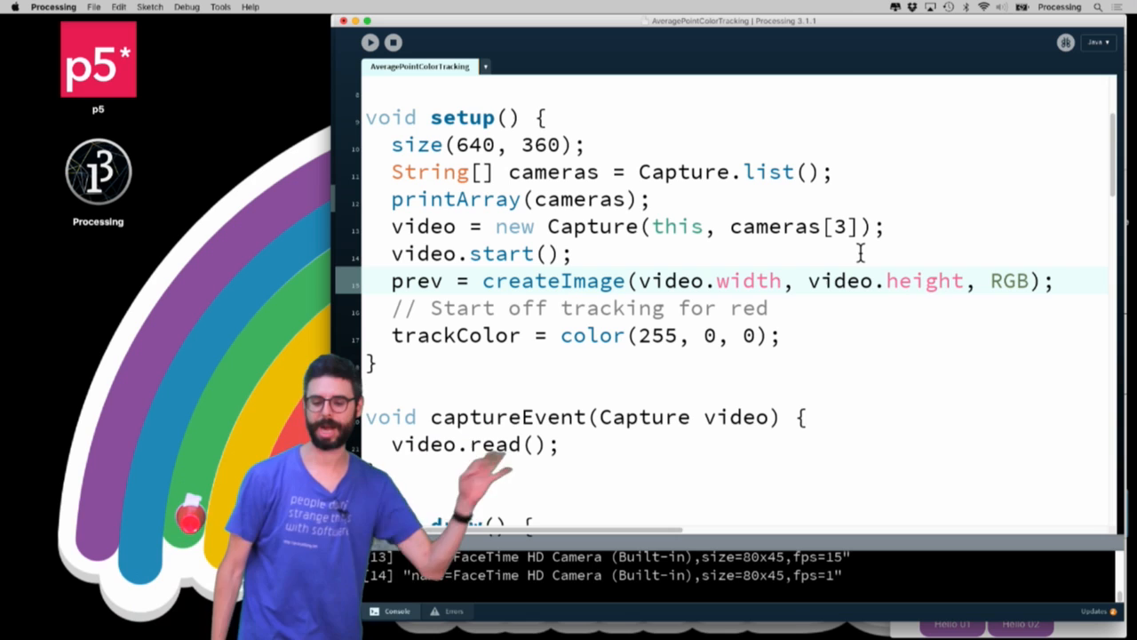
pyautogui.scroll(-3, 860, 253)
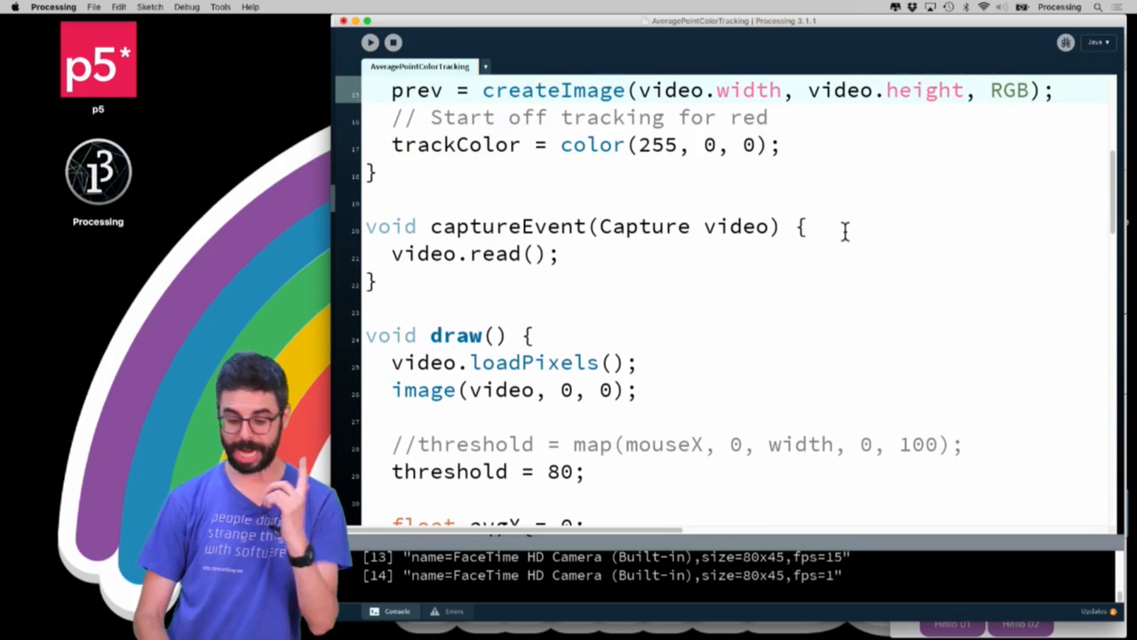
pyautogui.press('Return')
pyautogui.write('prev.copy(video,')
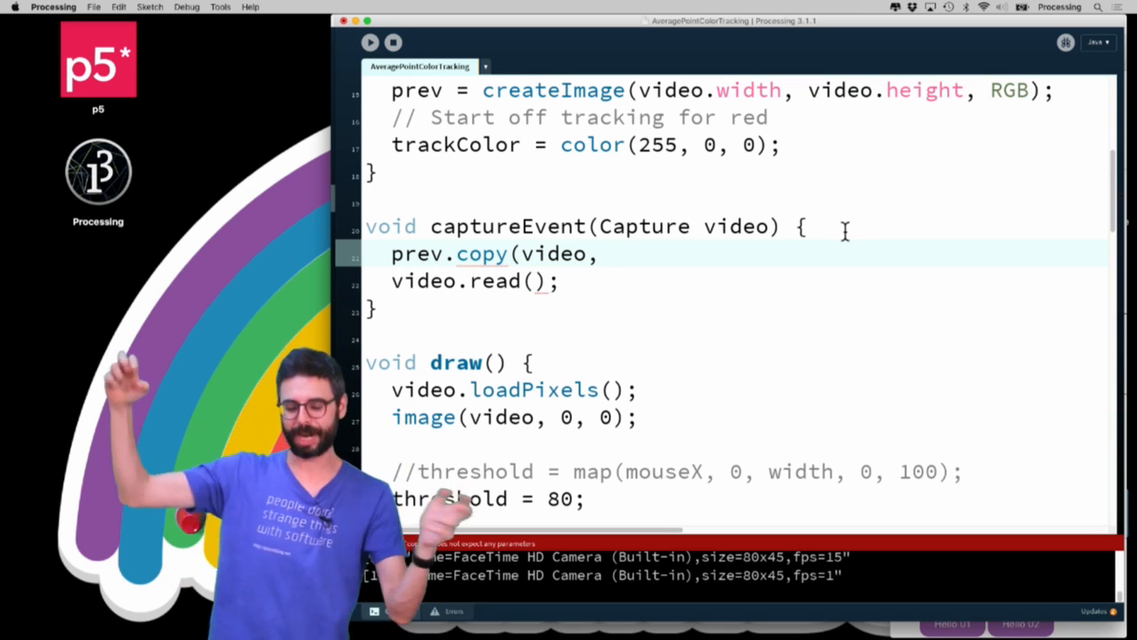
pyautogui.scroll(3, 827, 210)
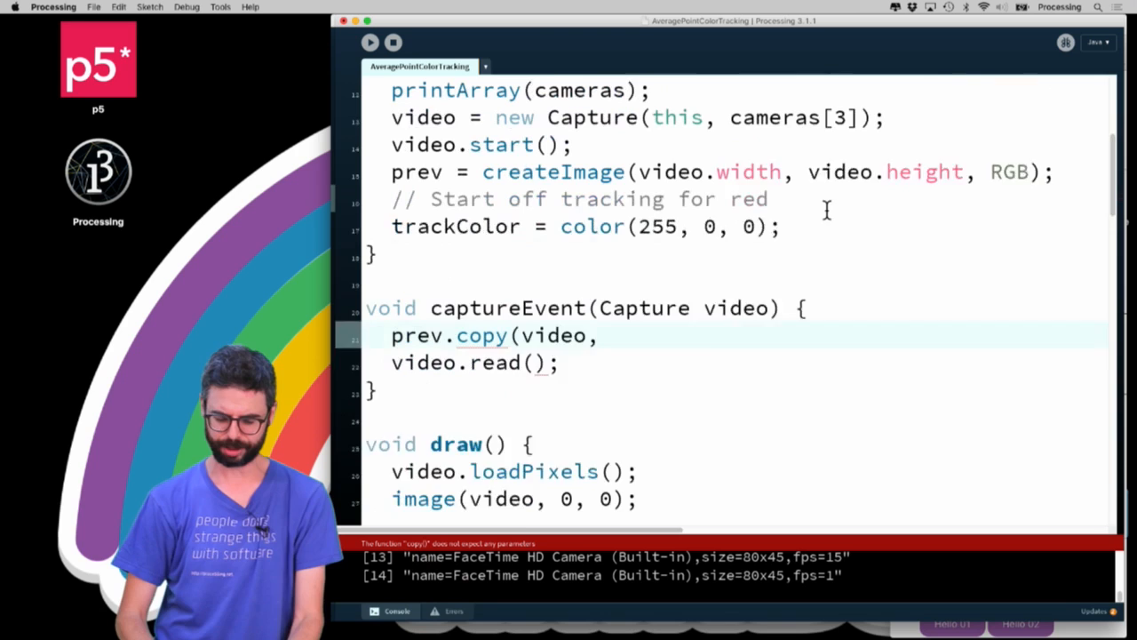
pyautogui.scroll(2, 826, 209)
pyautogui.write('0,0,video.')
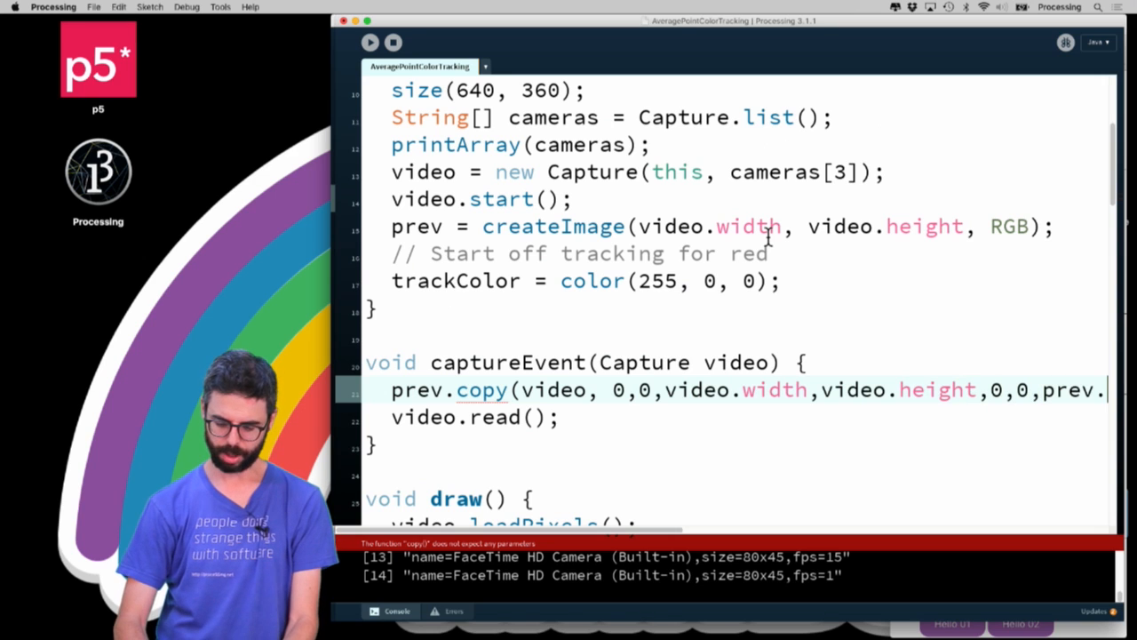
pyautogui.write('width,pr')
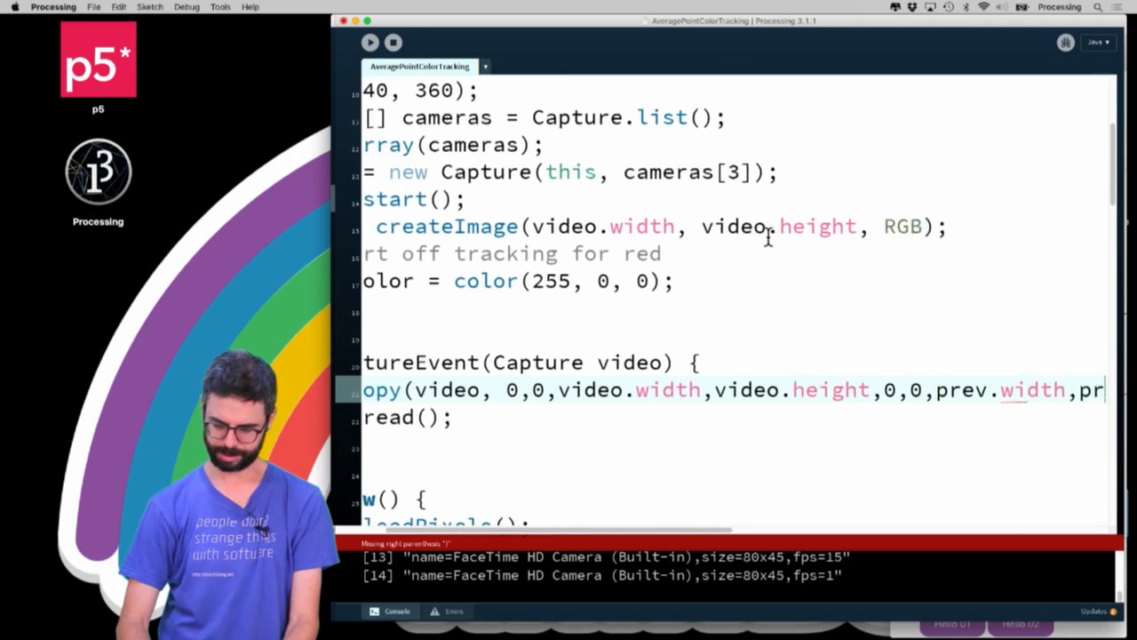
pyautogui.write('ev.height);')
# Auto-format, add prev.updatePixels() before video.read(), and run the sketch.
pyautogui.press('super+t')
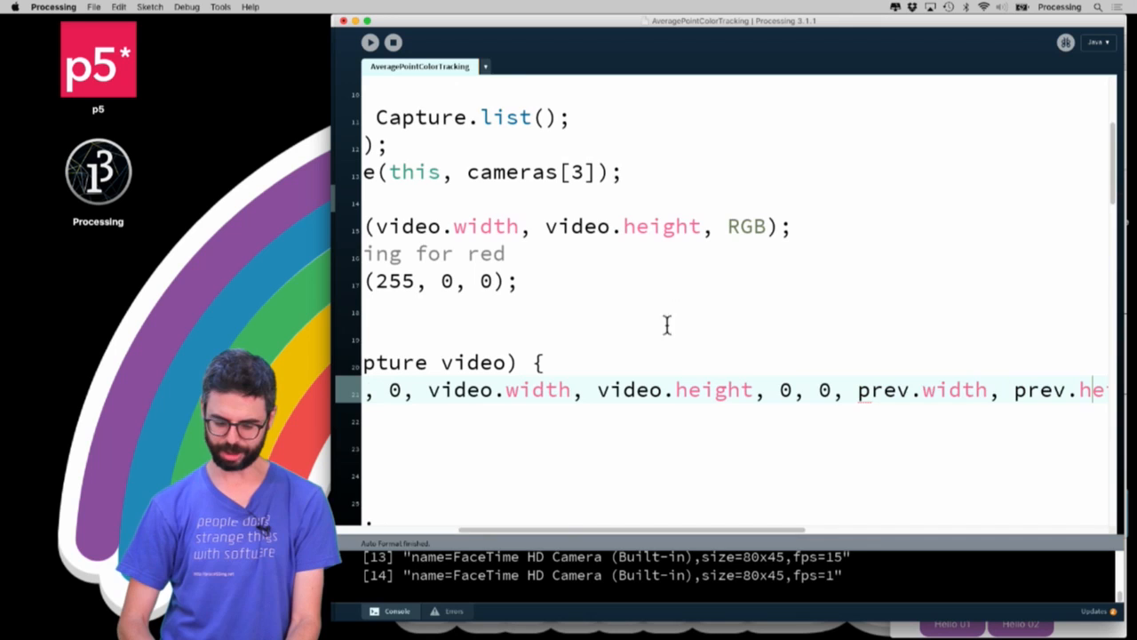
pyautogui.scroll(-1, 637, 354)
pyautogui.hscroll(-3, 637, 354)
pyautogui.scroll(-5, 637, 355)
pyautogui.scroll(2, 638, 355)
pyautogui.hscroll(-1, 637, 355)
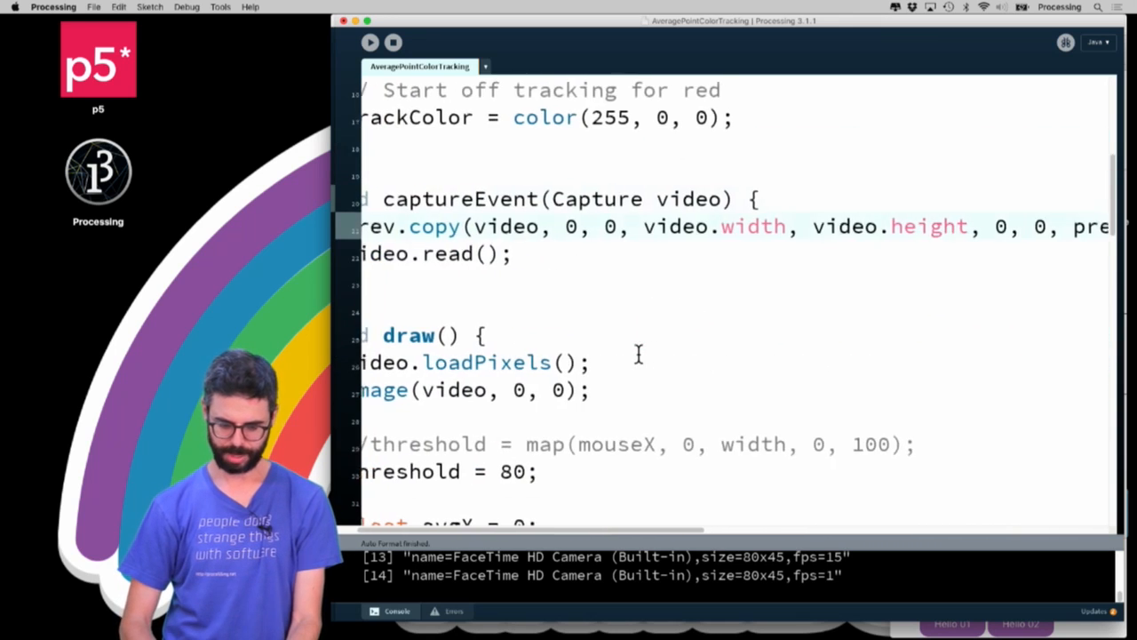
pyautogui.hscroll(-2, 875, 298)
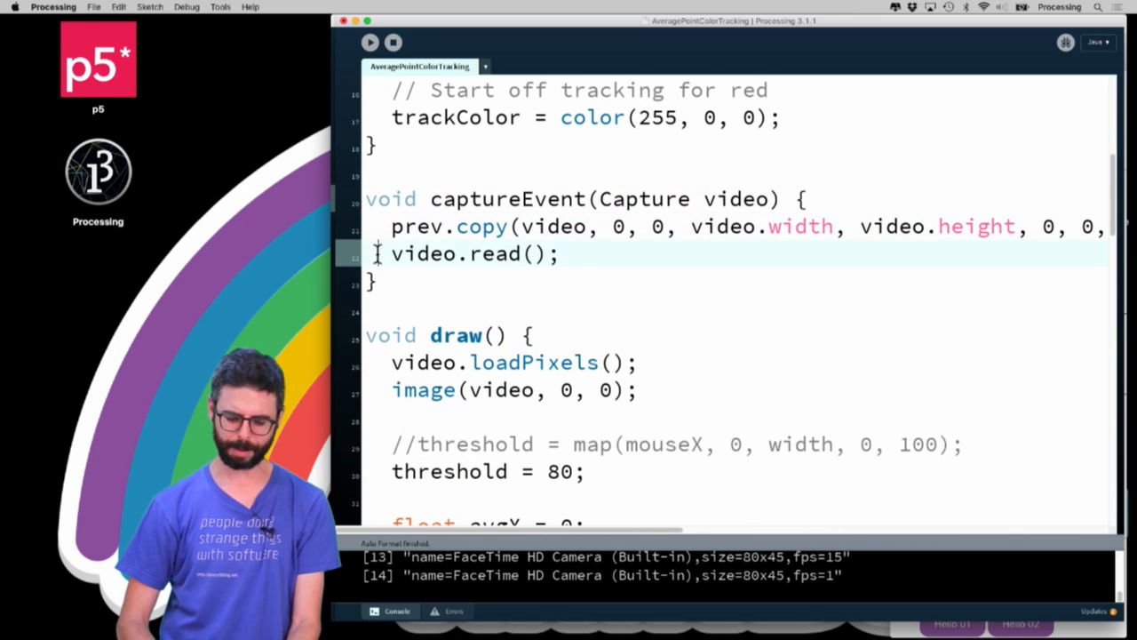
pyautogui.press('Return')
pyautogui.press('Up')
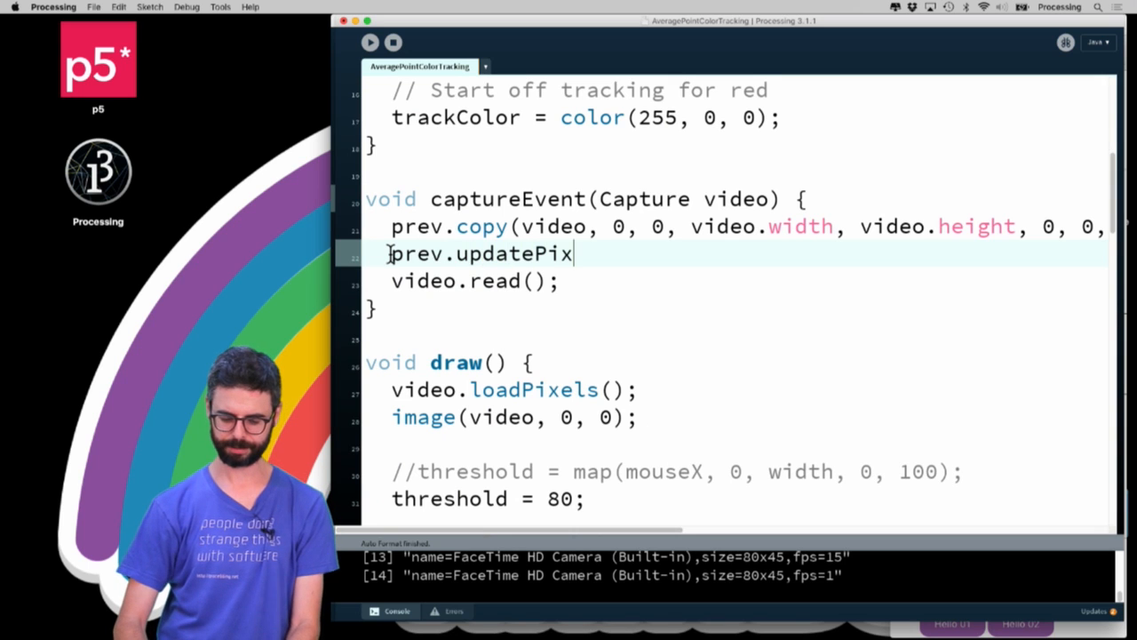
pyautogui.write('els();')
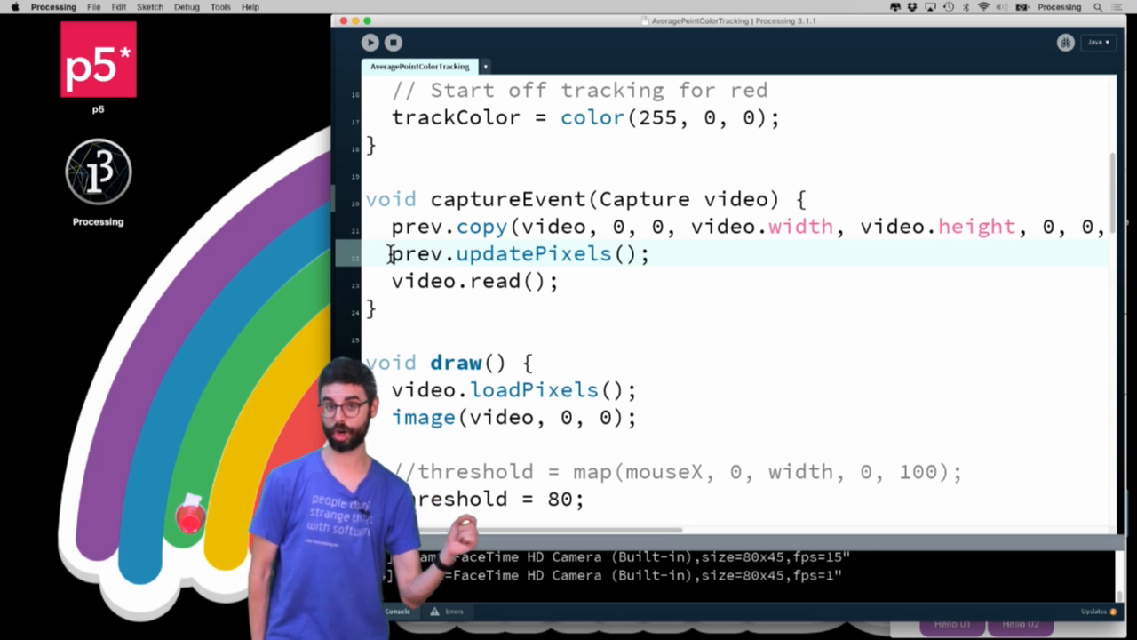
pyautogui.hotkey('ctrl', 'r')
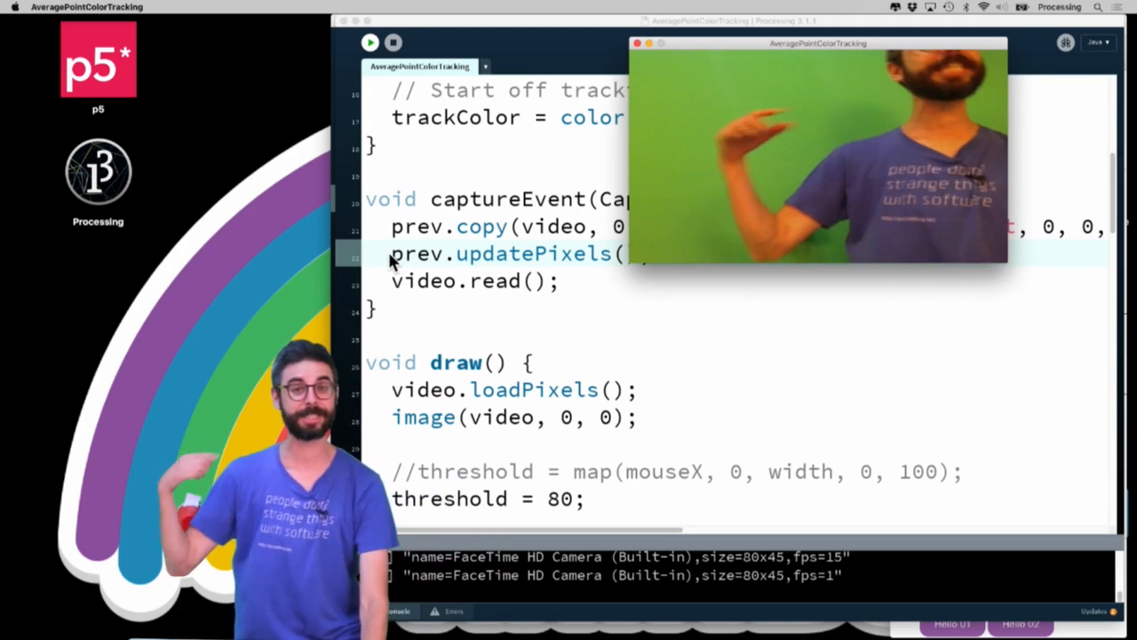
# Bring the code editor back in front of the running camera window.
pyautogui.click(394, 257)
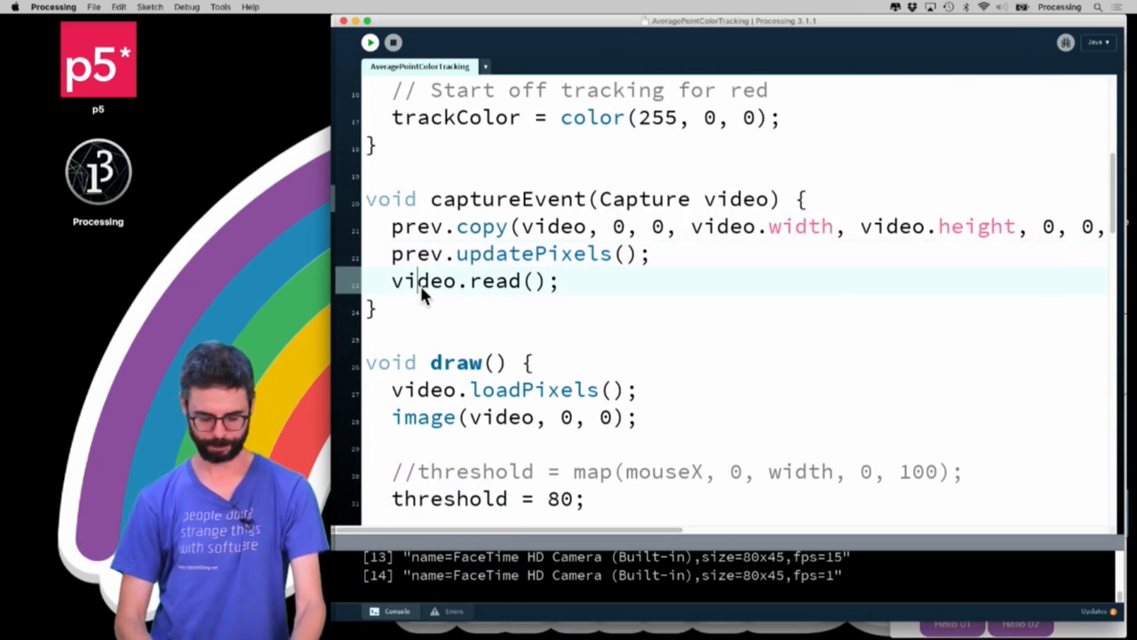
pyautogui.scroll(-4, 419, 283)
pyautogui.scroll(-5, 419, 283)
pyautogui.scroll(-3, 419, 283)
pyautogui.scroll(-2, 420, 283)
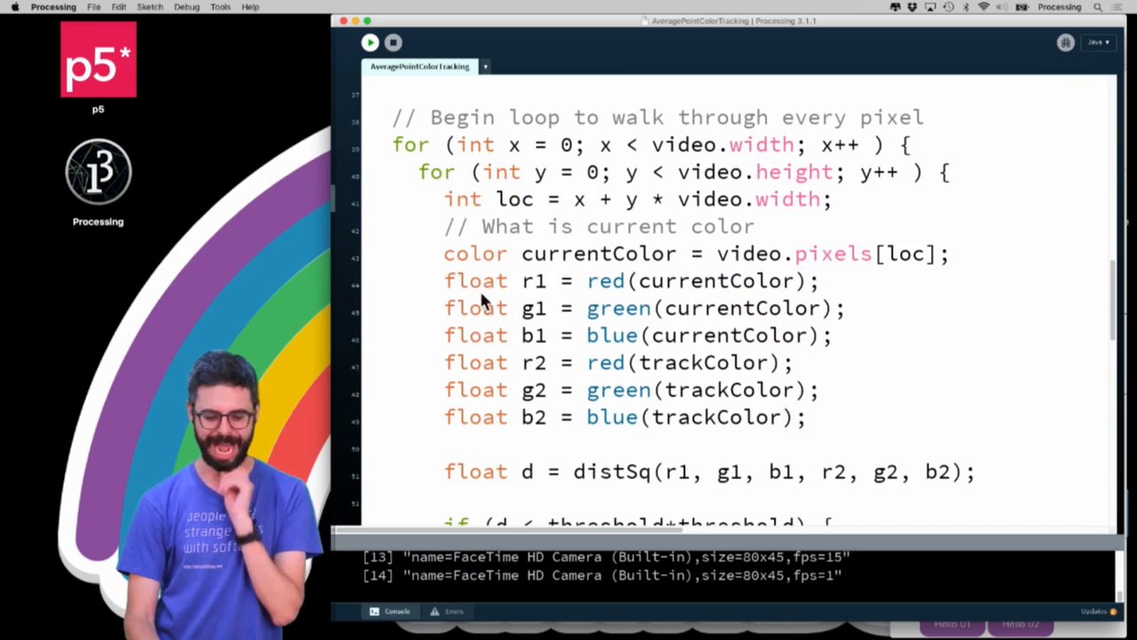
pyautogui.scroll(4, 580, 278)
pyautogui.scroll(1, 580, 277)
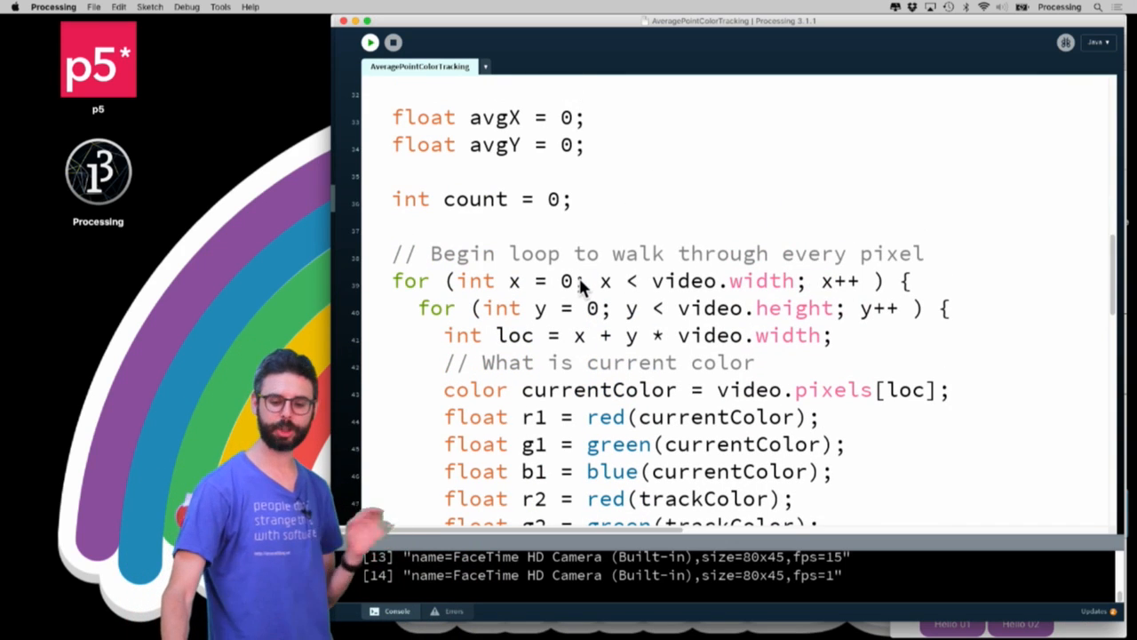
# Stop the sketch and save it under the new name MotionDetection.
pyautogui.click(394, 44)
pyautogui.press('super+shift+s')
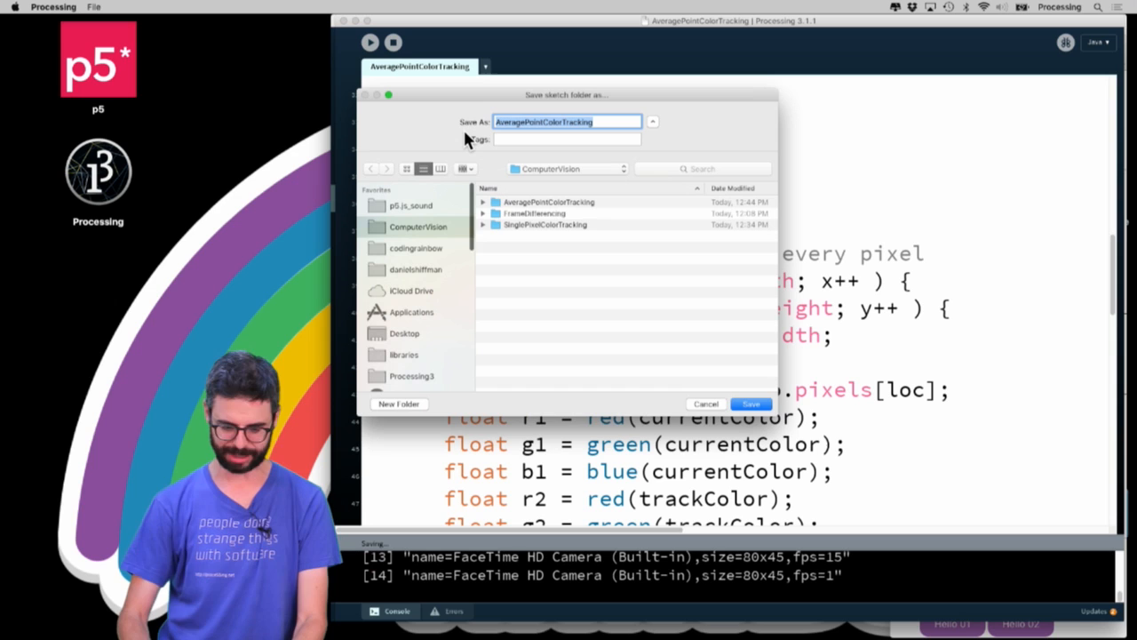
pyautogui.write('f')
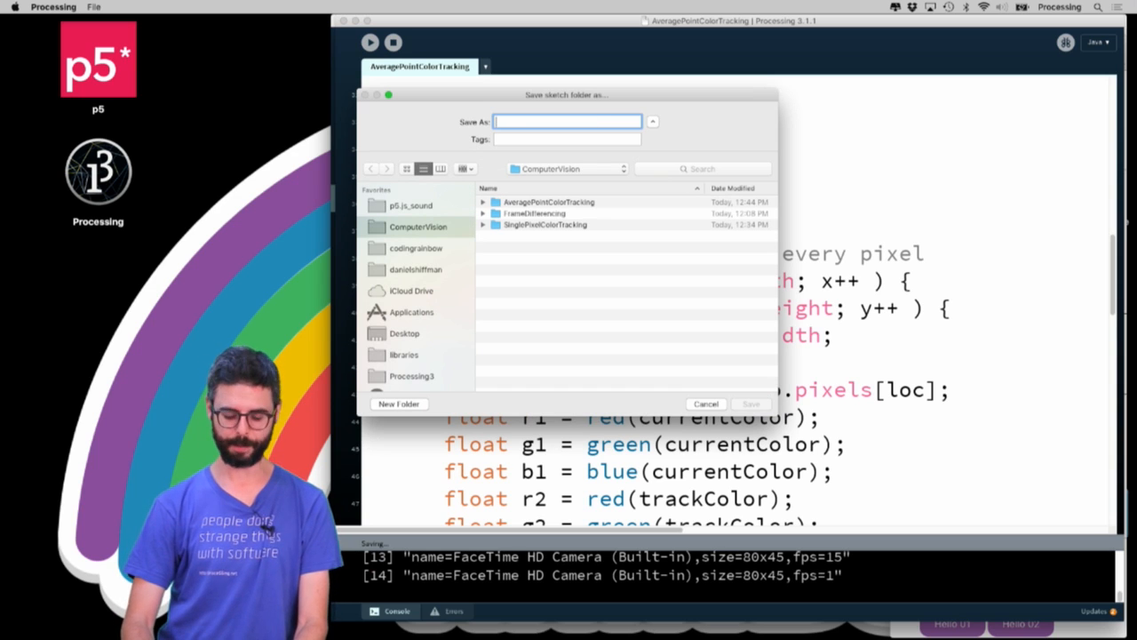
pyautogui.write('or (in')
pyautogui.press('Return')
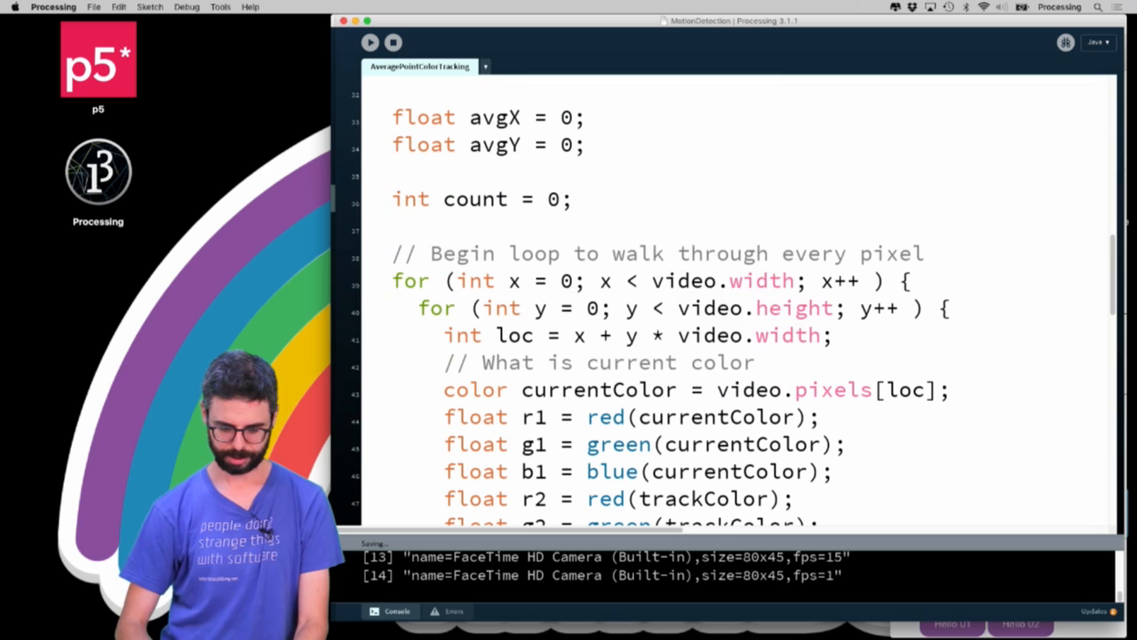
pyautogui.click(510, 260)
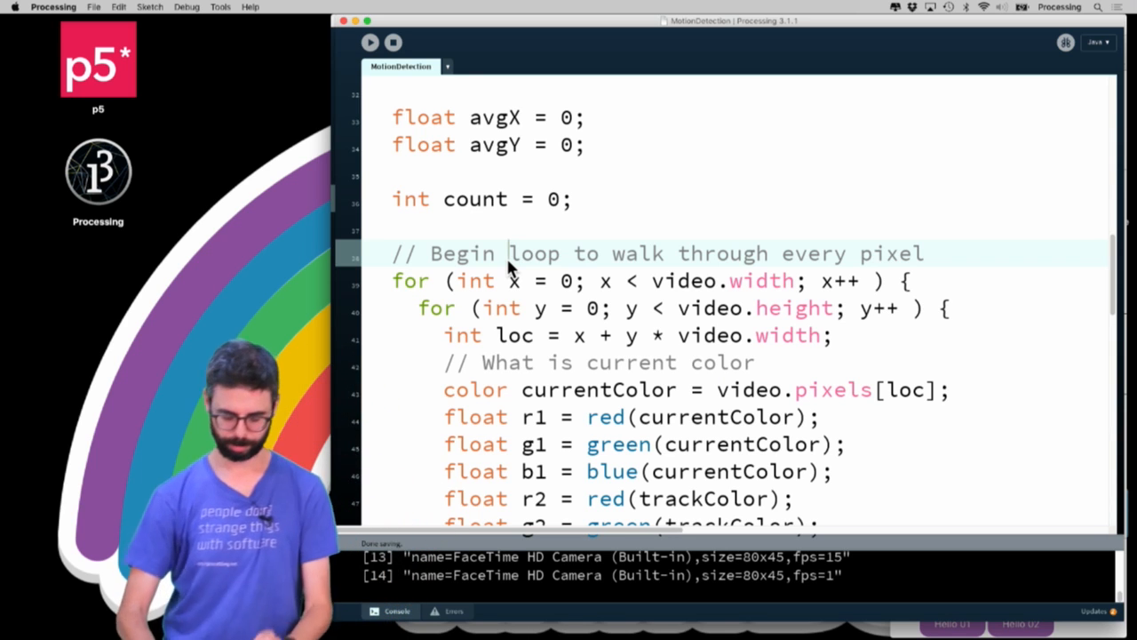
pyautogui.scroll(3, 511, 267)
pyautogui.scroll(1, 578, 235)
pyautogui.scroll(-1, 581, 246)
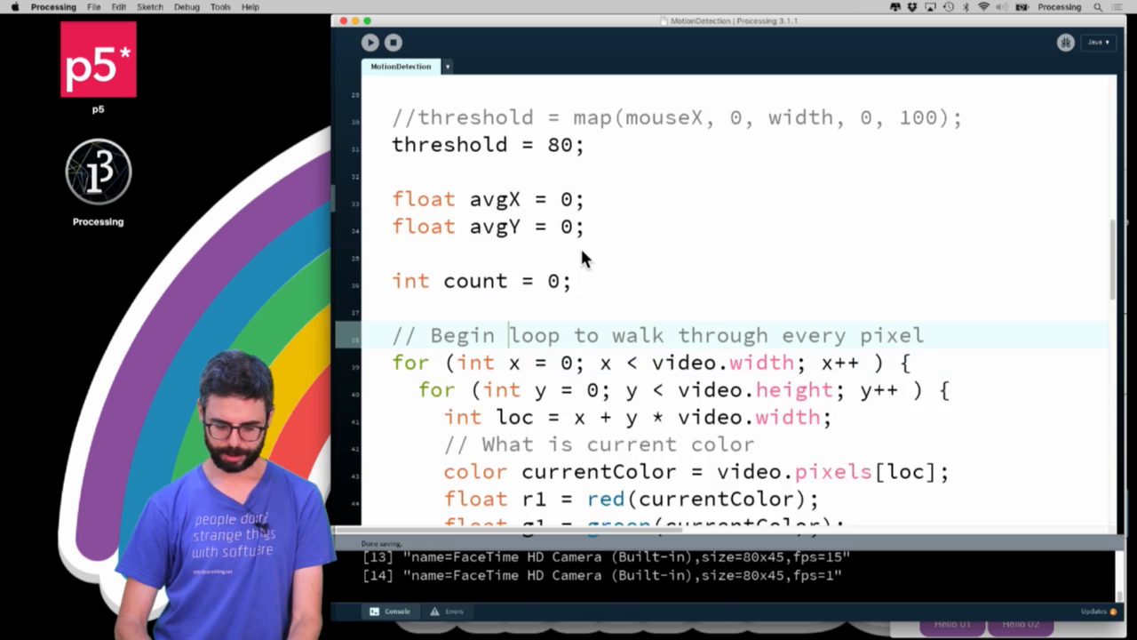
pyautogui.scroll(-5, 580, 246)
pyautogui.scroll(-2, 580, 246)
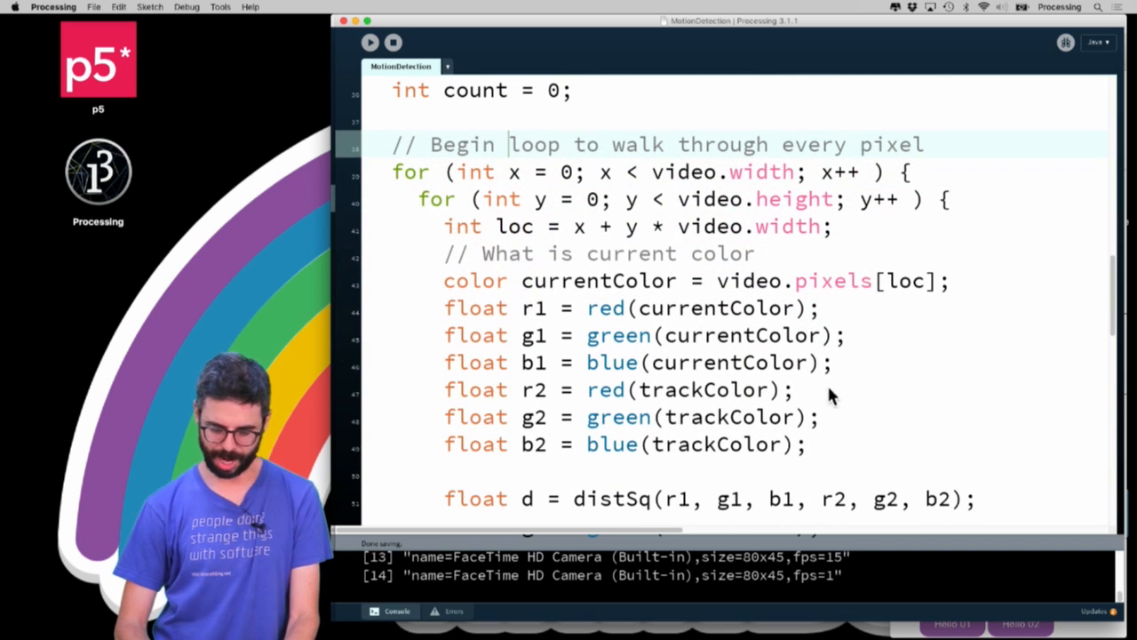
# Delete the trackColor declaration, its r2/g2/b2 lines, and the mousePressed function.
pyautogui.moveTo(847, 442); pyautogui.dragTo(377, 399)
pyautogui.press('BackSpace')
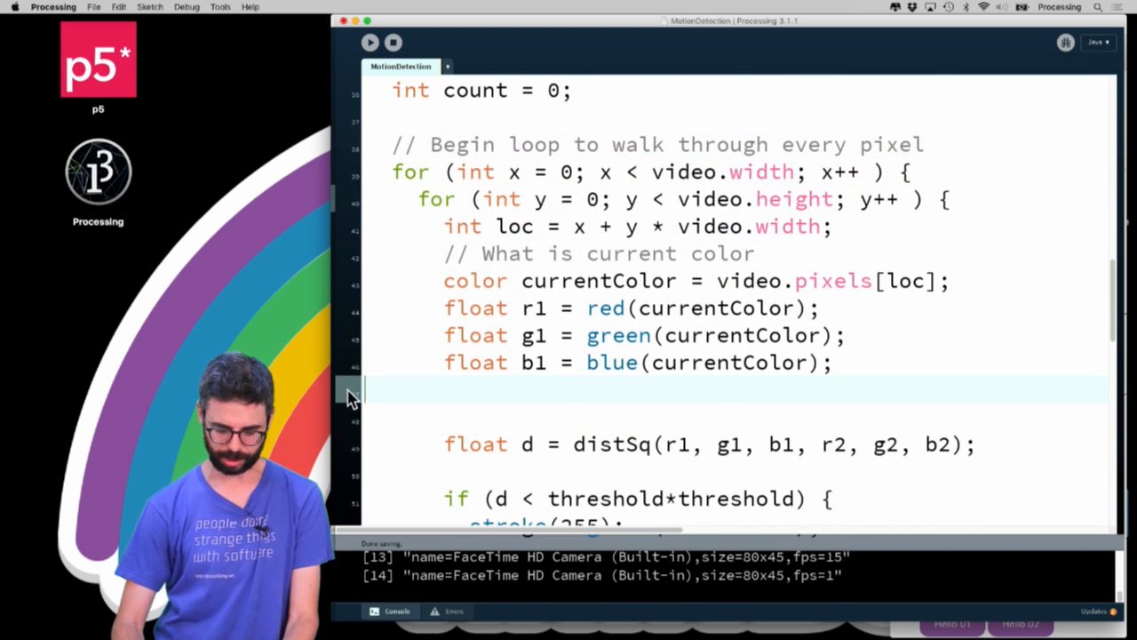
pyautogui.scroll(15, 586, 228)
pyautogui.tripleClick(551, 201)
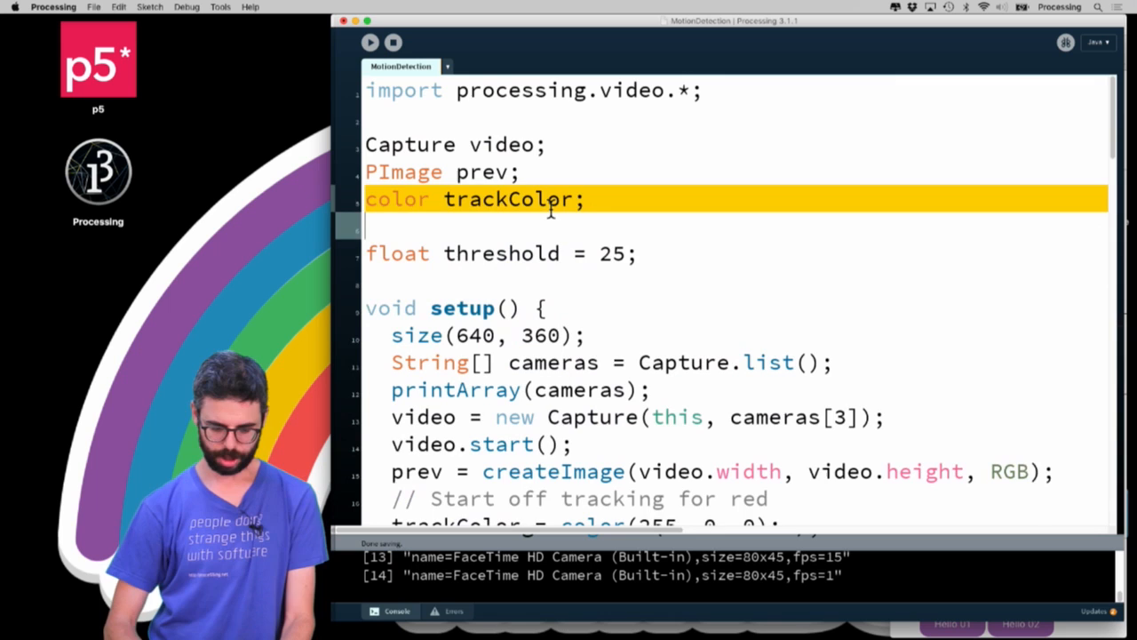
pyautogui.press('BackSpace')
pyautogui.scroll(-15, 549, 218)
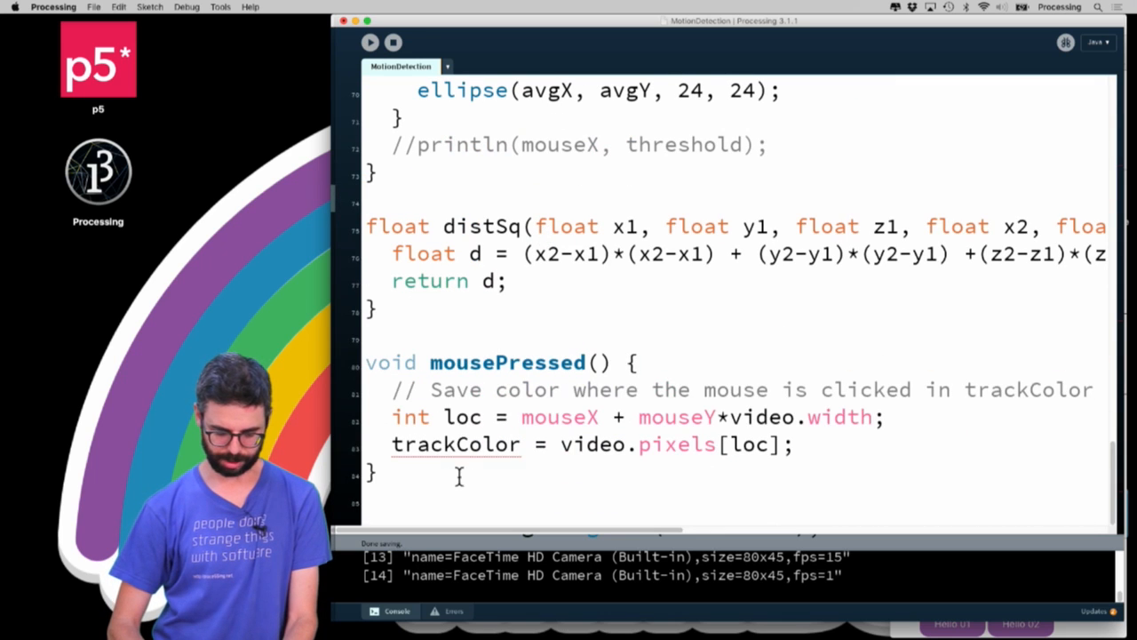
pyautogui.moveTo(459, 477); pyautogui.dragTo(347, 347)
pyautogui.press('BackSpace')
pyautogui.scroll(5, 742, 133)
pyautogui.scroll(5, 742, 131)
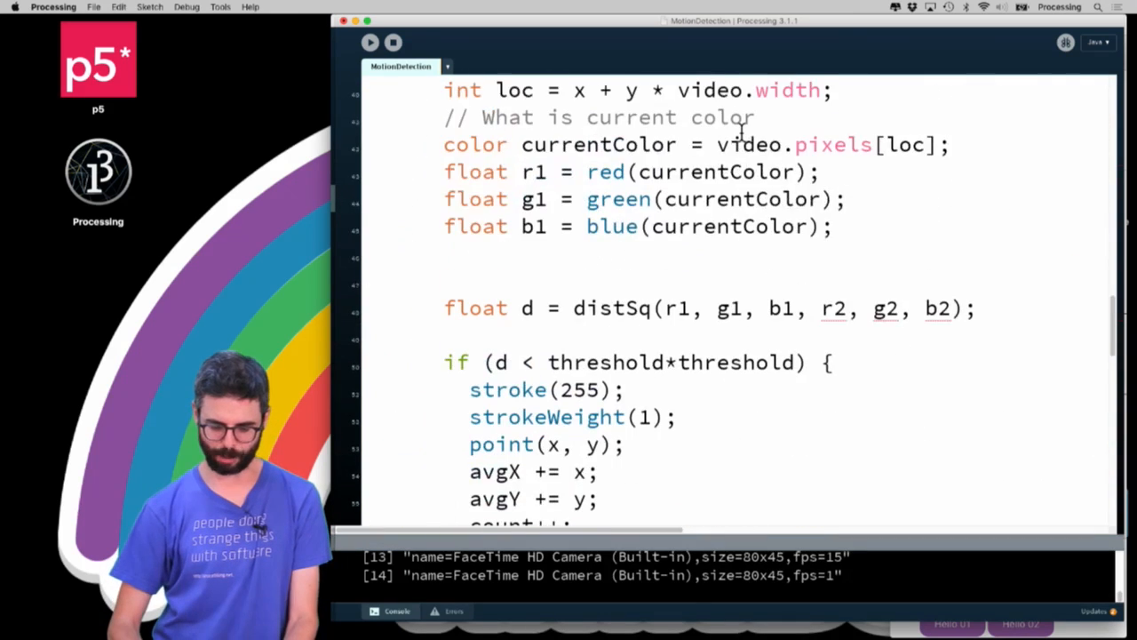
pyautogui.scroll(5, 742, 132)
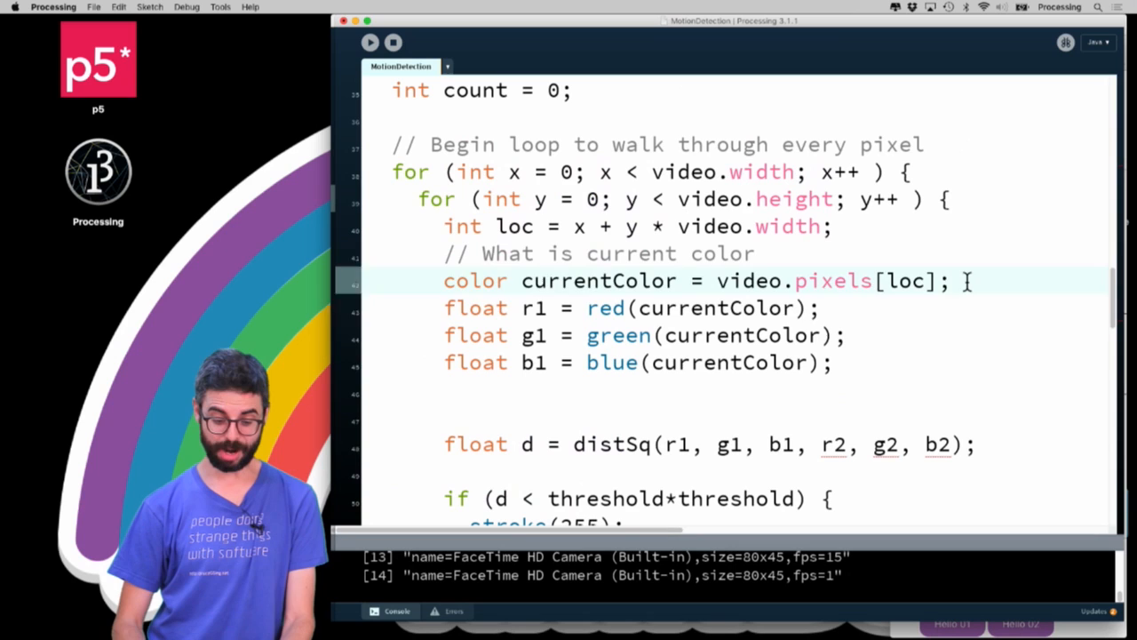
# Duplicate the currentColor block as prevColor = prev.pixels[loc] with r2, g2, b2.
pyautogui.hotkey('shift', 'Down')
pyautogui.hotkey('shift', 'Down')
pyautogui.hotkey('shift', 'Down')
pyautogui.hotkey('shift', 'Down')
pyautogui.hotkey('ctrl', 'c')
pyautogui.press('Right')
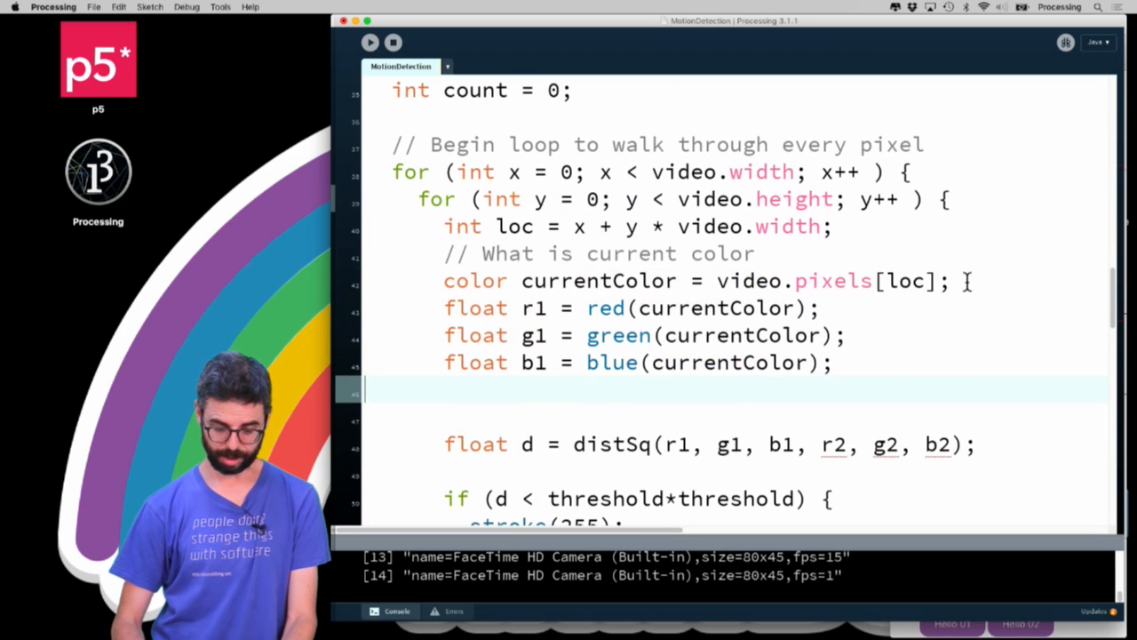
pyautogui.hotkey('ctrl', 'v')
pyautogui.doubleClick(639, 390)
pyautogui.write('prevCo')
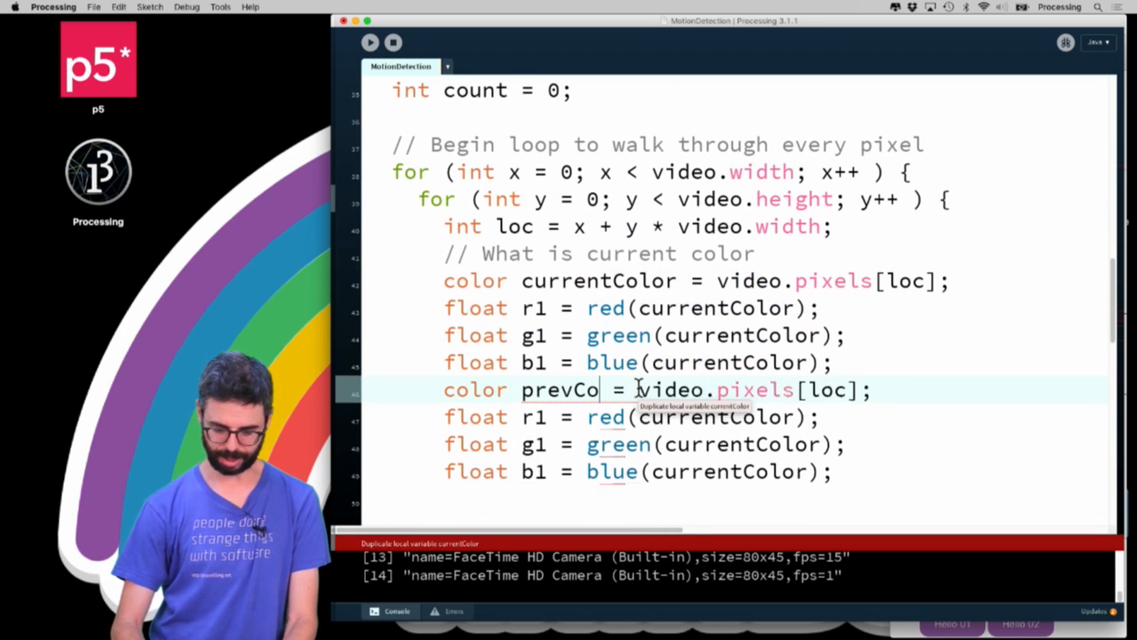
pyautogui.write('lor')
pyautogui.click(717, 389)
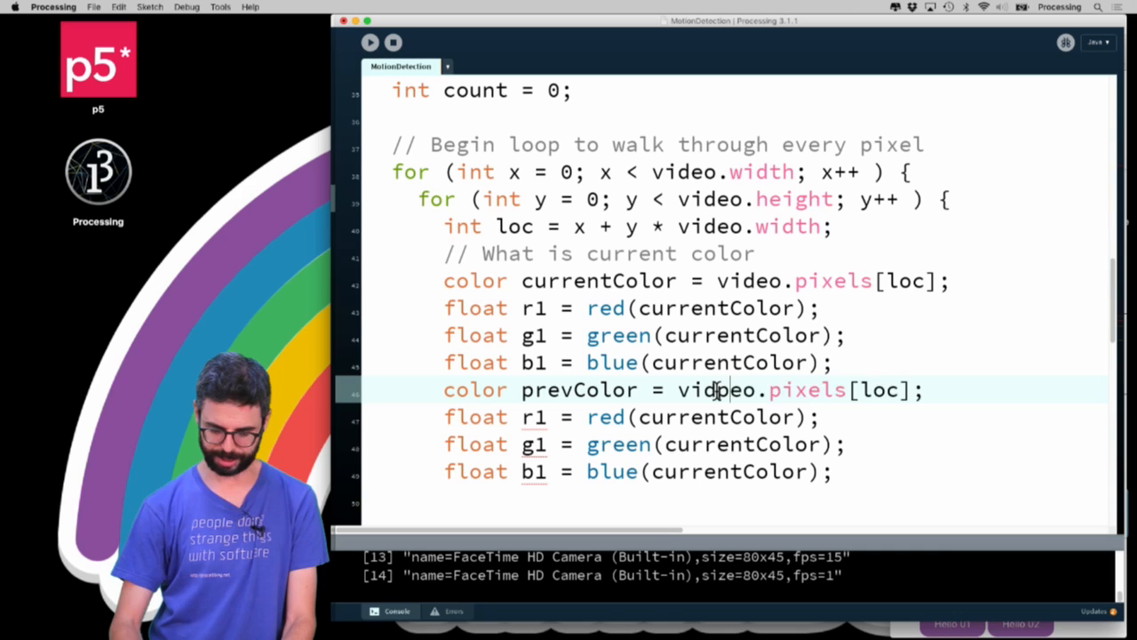
pyautogui.press('BackSpace')
pyautogui.press('BackSpace')
pyautogui.press('BackSpace')
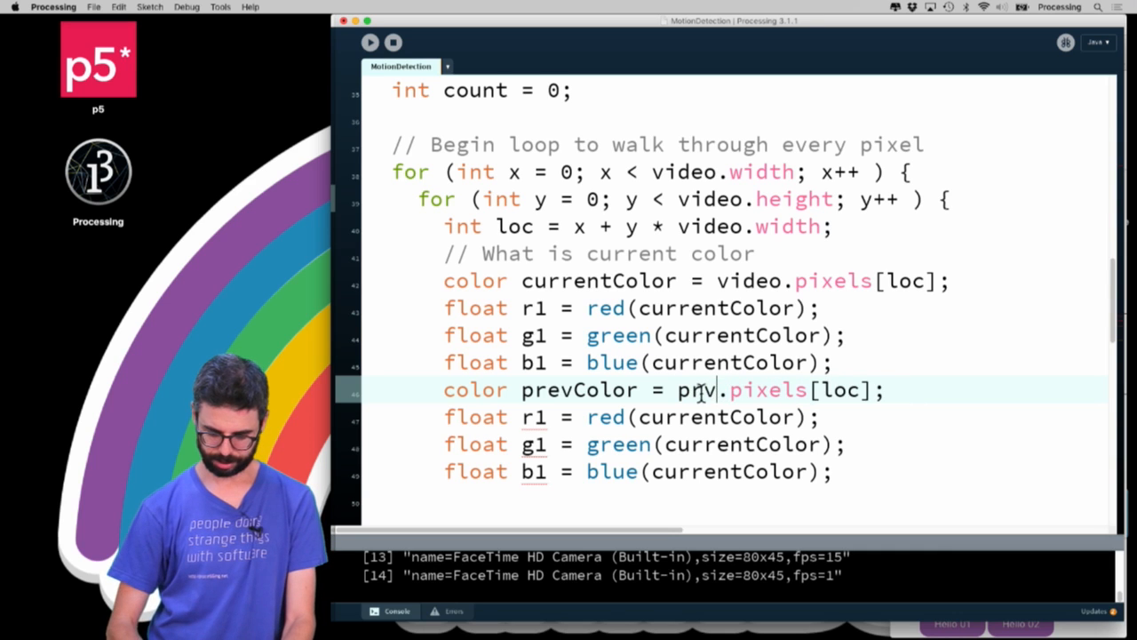
pyautogui.click(548, 417)
pyautogui.press('BackSpace')
pyautogui.write('2')
pyautogui.press('Down')
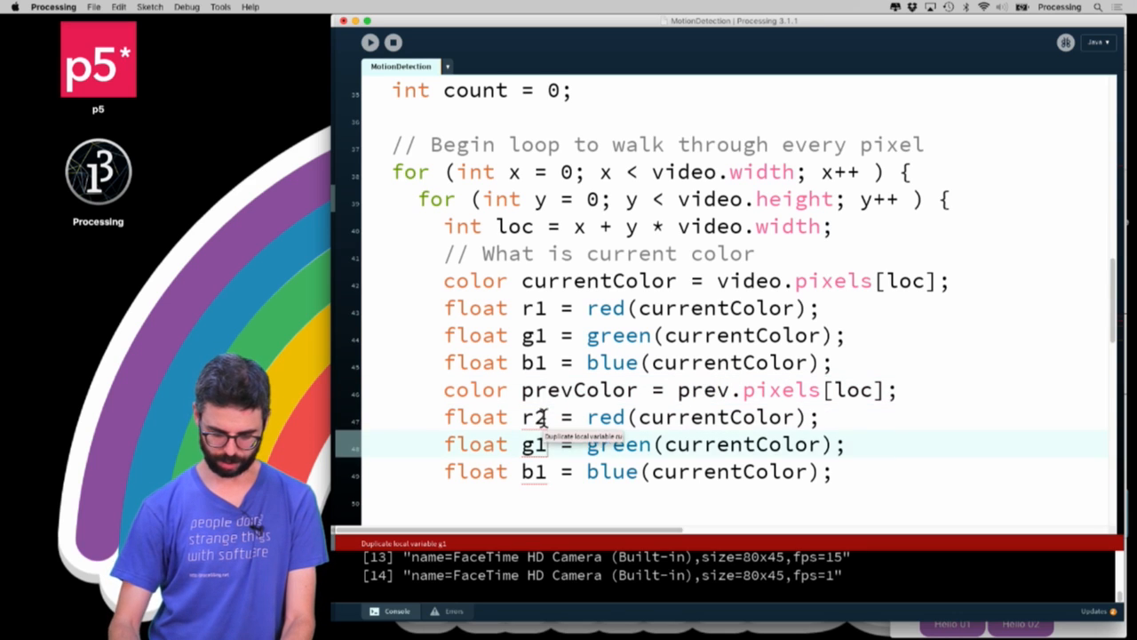
pyautogui.scroll(-5, 675, 404)
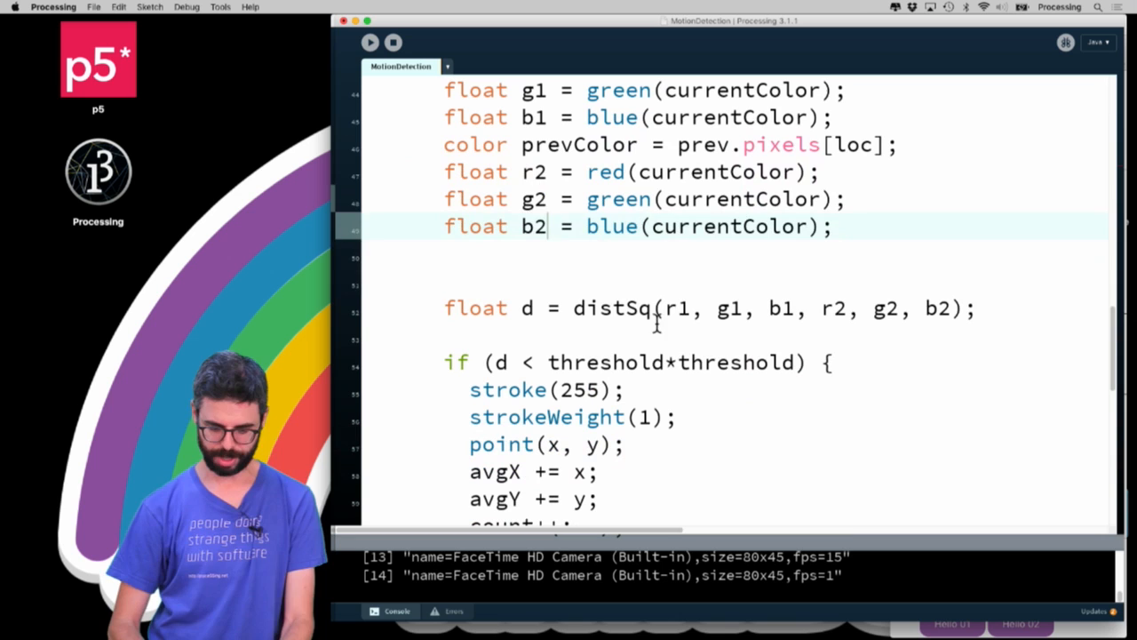
pyautogui.click(635, 282)
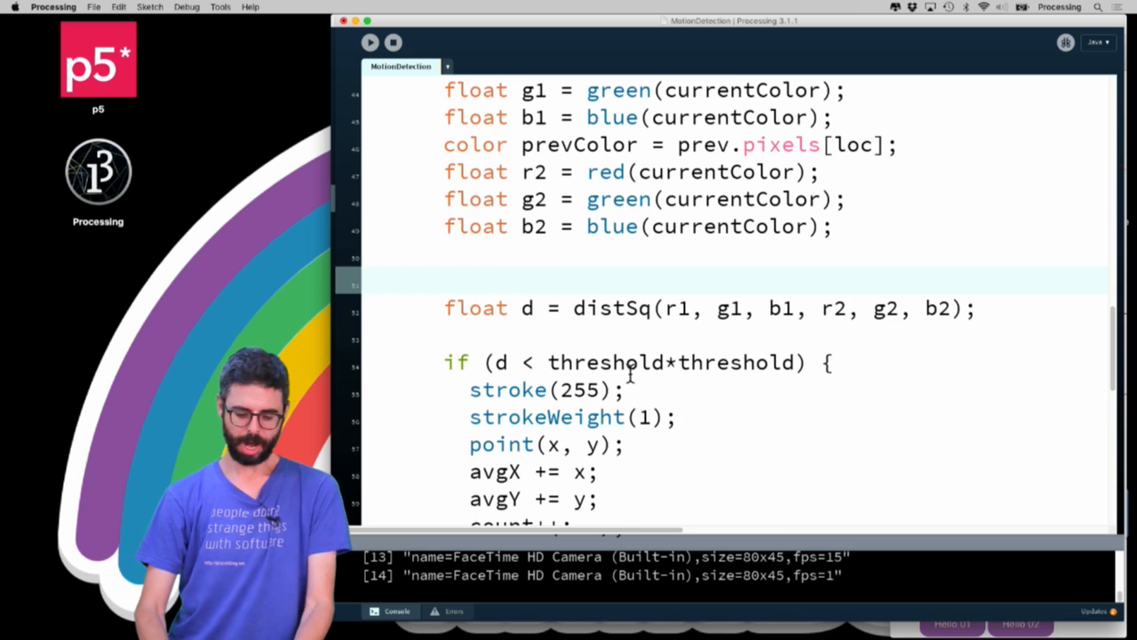
pyautogui.scroll(-3, 630, 374)
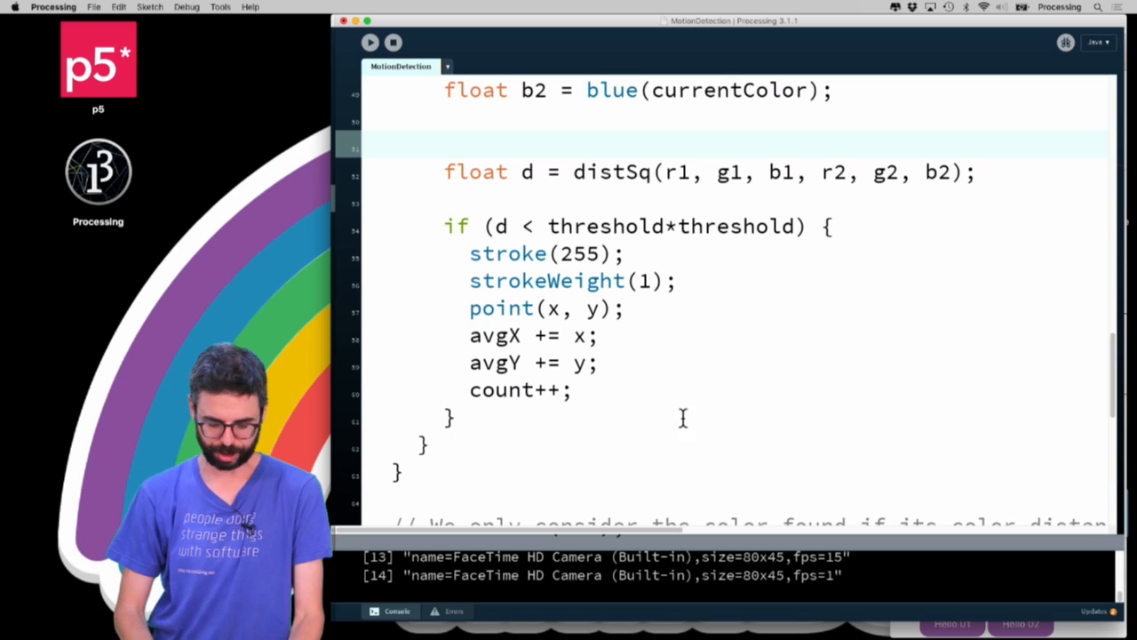
# Restructure the pixel loop so matching pixels are set with pixels[loc] = color(255).
pyautogui.click(624, 384)
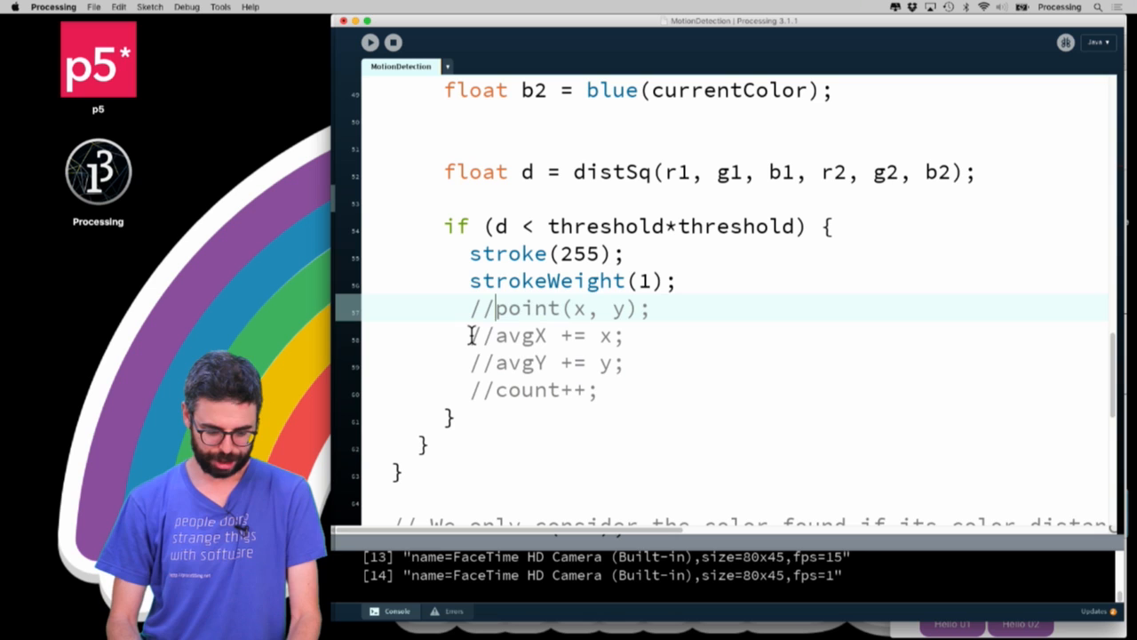
pyautogui.write('//')
pyautogui.press('Up')
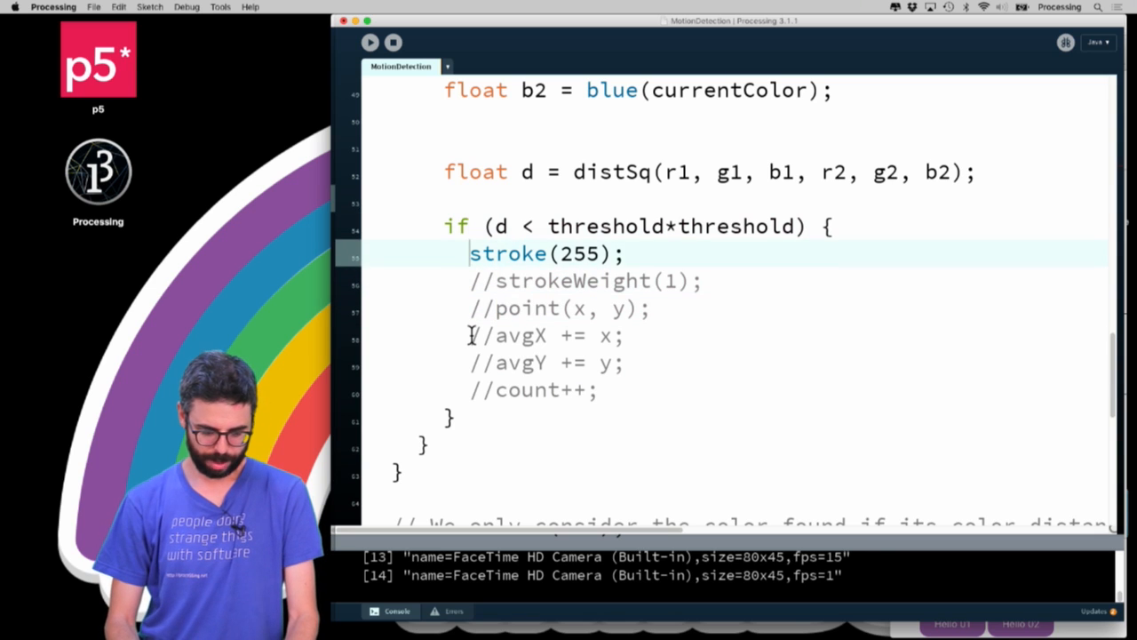
pyautogui.scroll(4, 472, 336)
pyautogui.scroll(2, 473, 336)
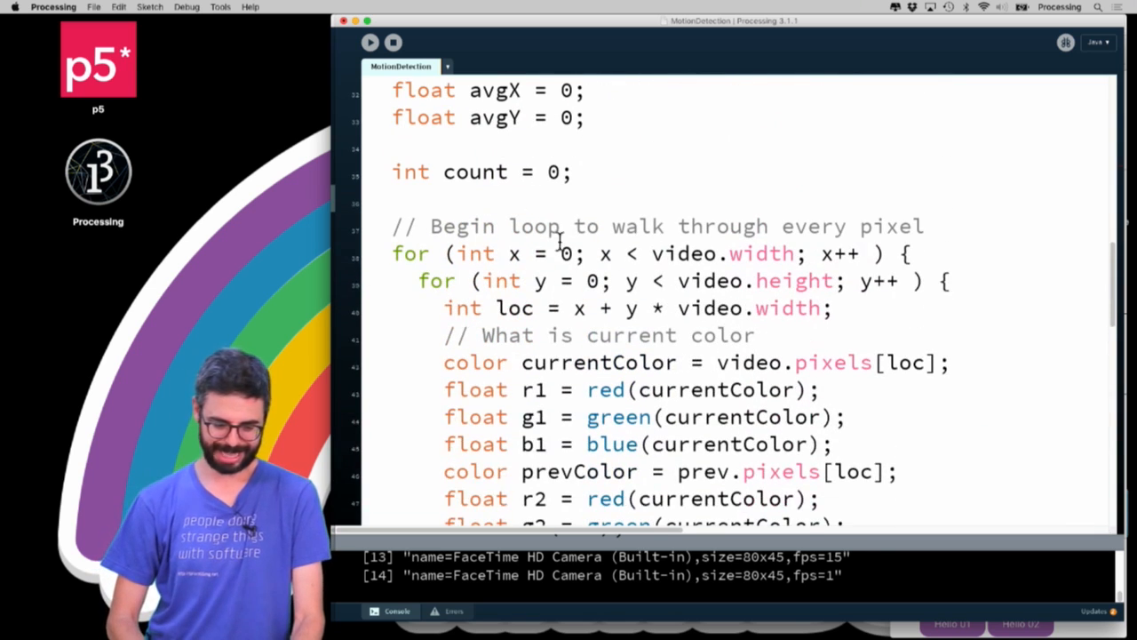
pyautogui.press('Return')
pyautogui.write('loadPixels();')
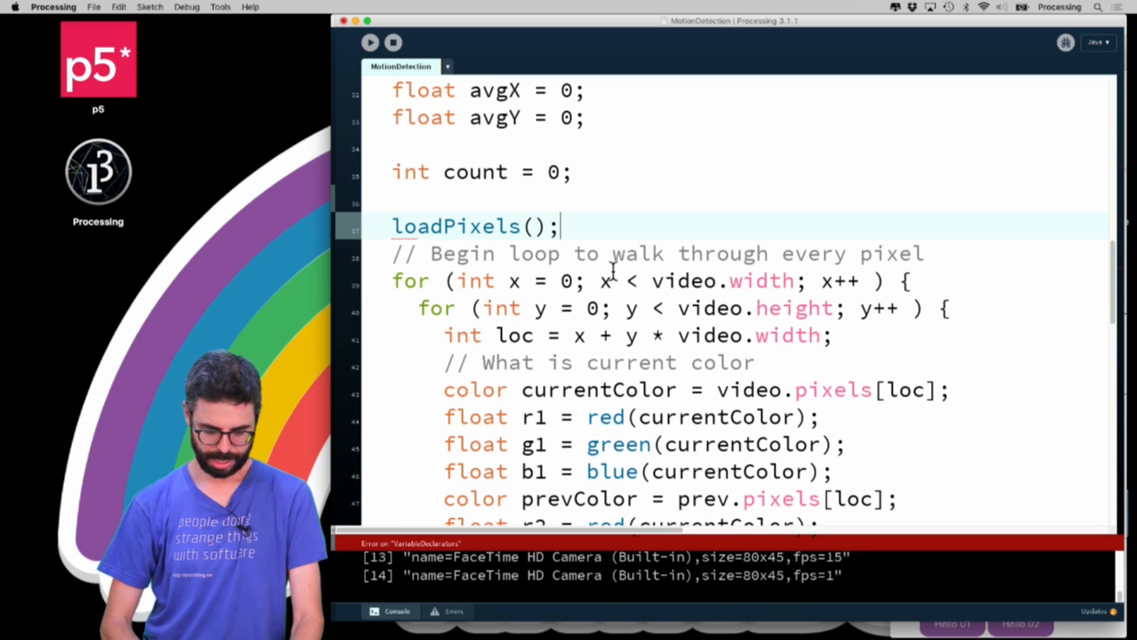
pyautogui.scroll(-6, 612, 269)
pyautogui.scroll(-1, 607, 282)
pyautogui.press('Return')
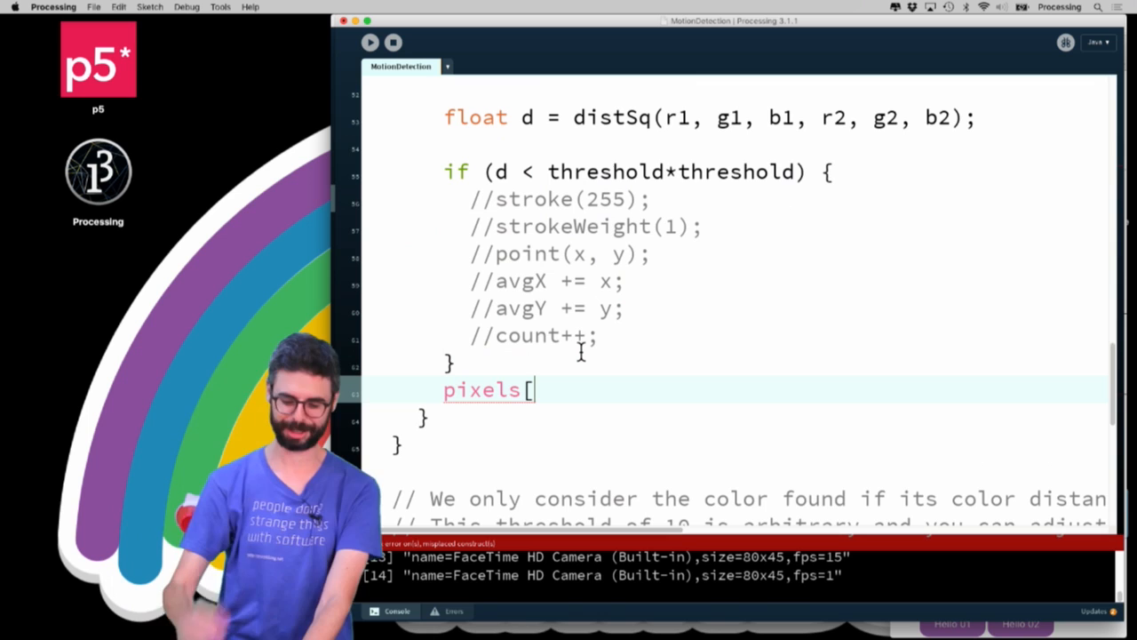
pyautogui.scroll(5, 581, 353)
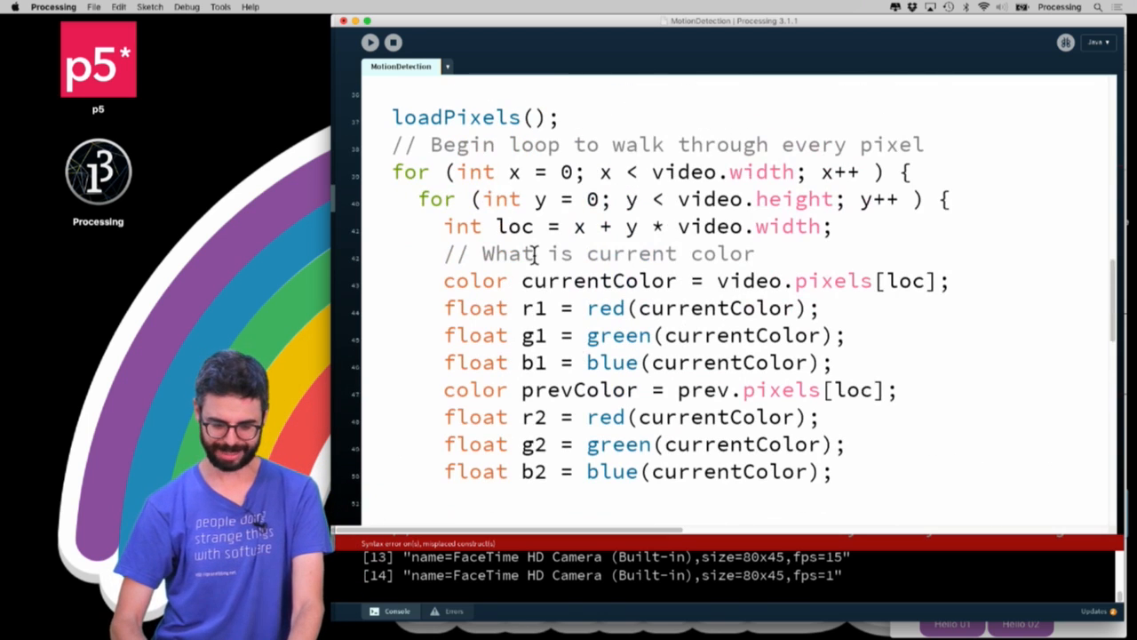
pyautogui.scroll(-4, 560, 348)
pyautogui.scroll(-3, 561, 349)
pyautogui.write('pixels[loc] = col')
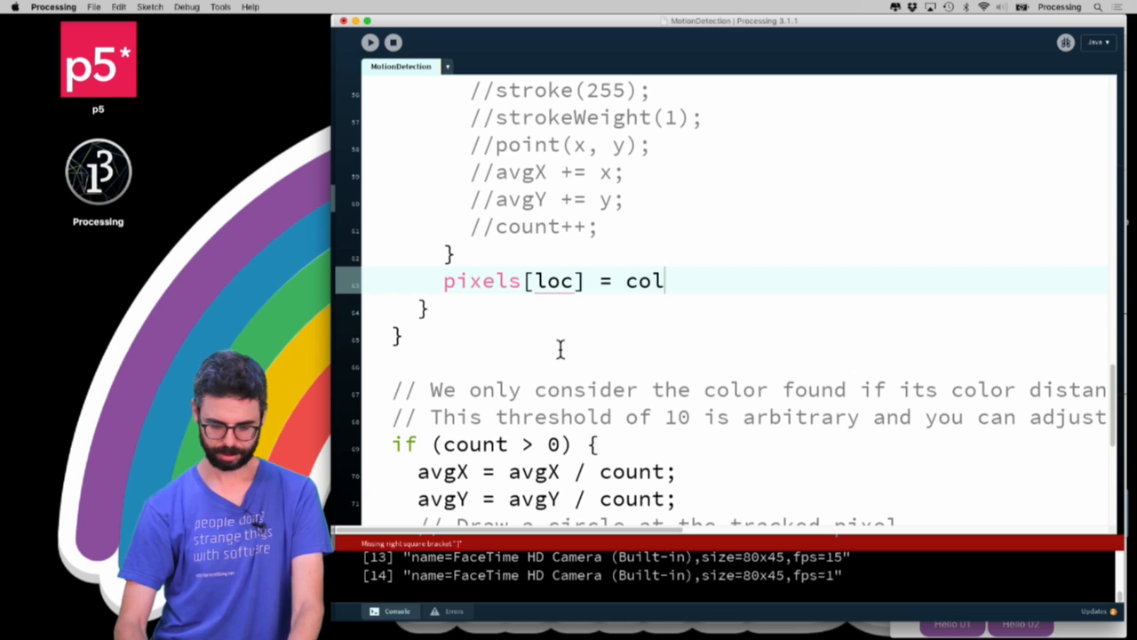
pyautogui.write('or')
pyautogui.hotkey('shift', 'Home')
pyautogui.press('BackSpace')
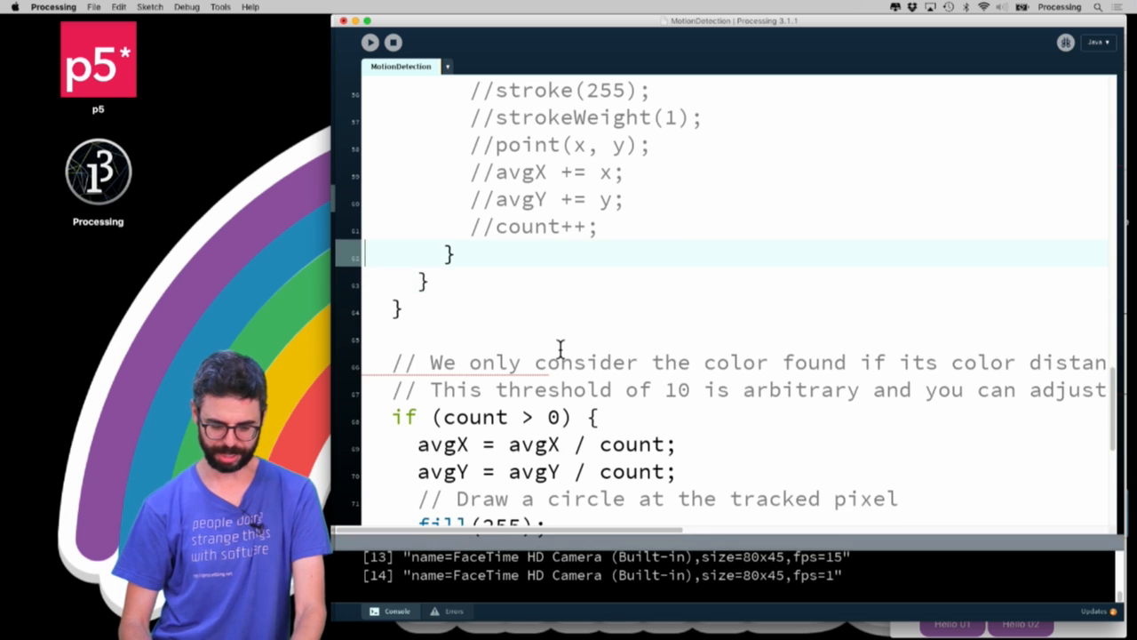
pyautogui.hotkey('ctrl', 'z')
pyautogui.write('(255);')
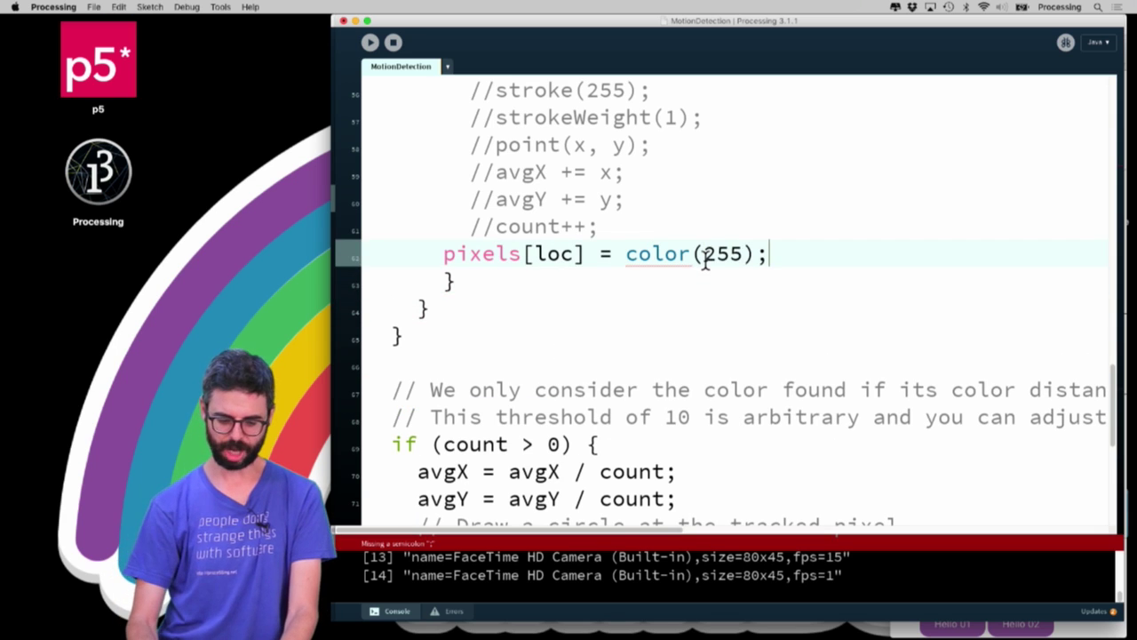
pyautogui.press('Down')
pyautogui.write('e')
# Add an else block painting non-matching pixels black, then auto-format the code.
pyautogui.press('Return')
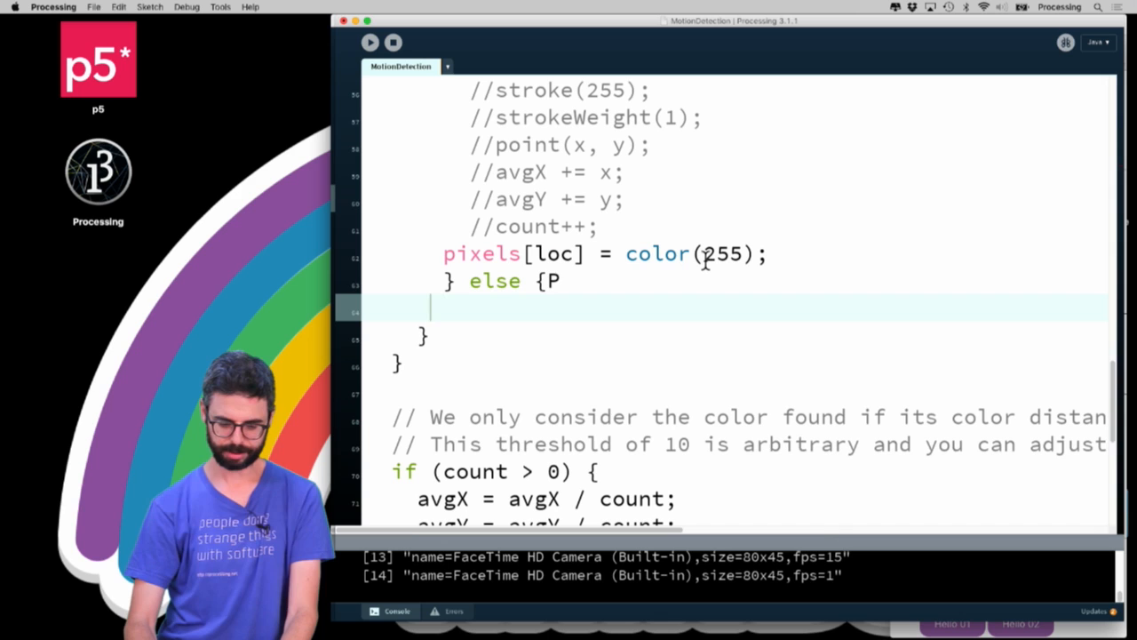
pyautogui.press('BackSpace')
pyautogui.press('BackSpace')
pyautogui.write('}')
pyautogui.press('Return')
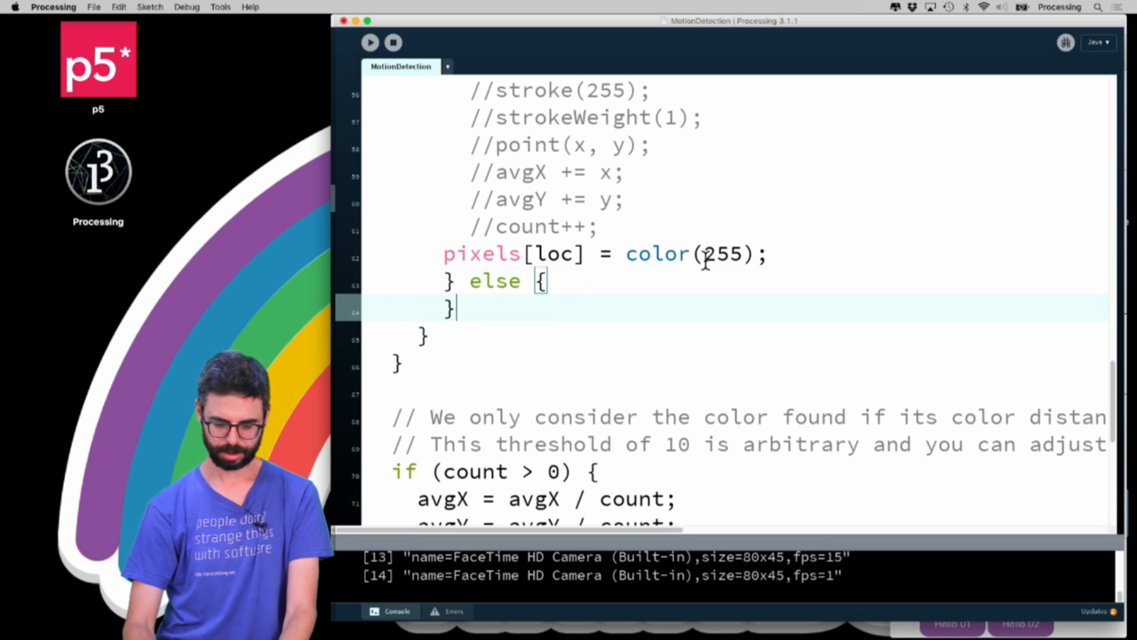
pyautogui.hotkey('shift', 'Down')
pyautogui.hotkey('ctrl', 'c')
pyautogui.press('Down')
pyautogui.hotkey('ctrl', 'v')
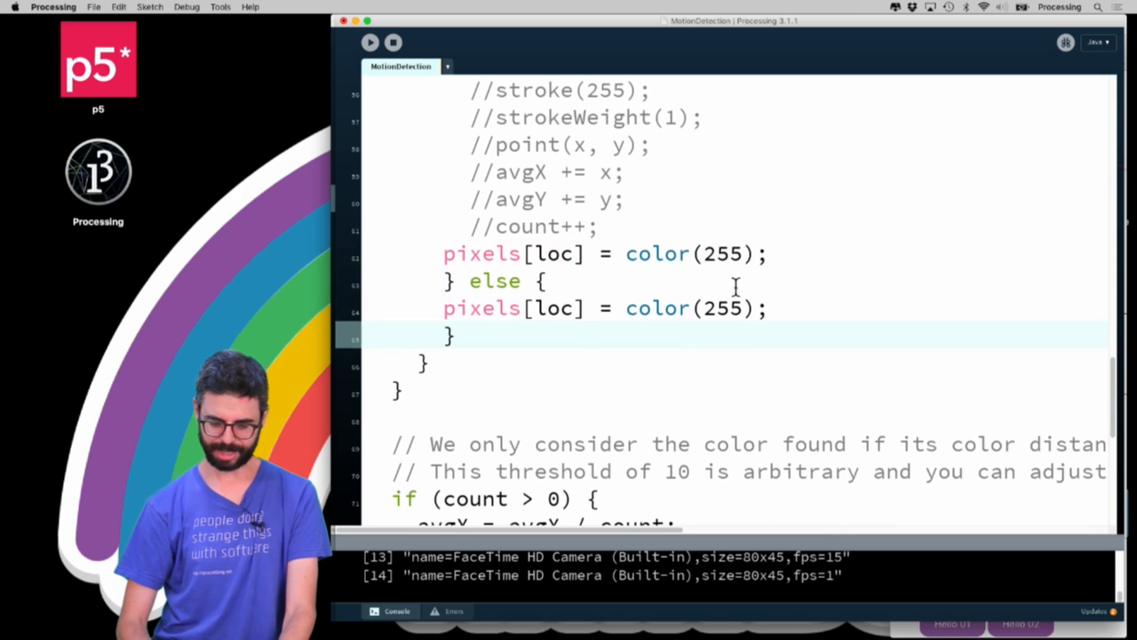
pyautogui.hotkey('ctrl', 't')
pyautogui.scroll(-2, 773, 327)
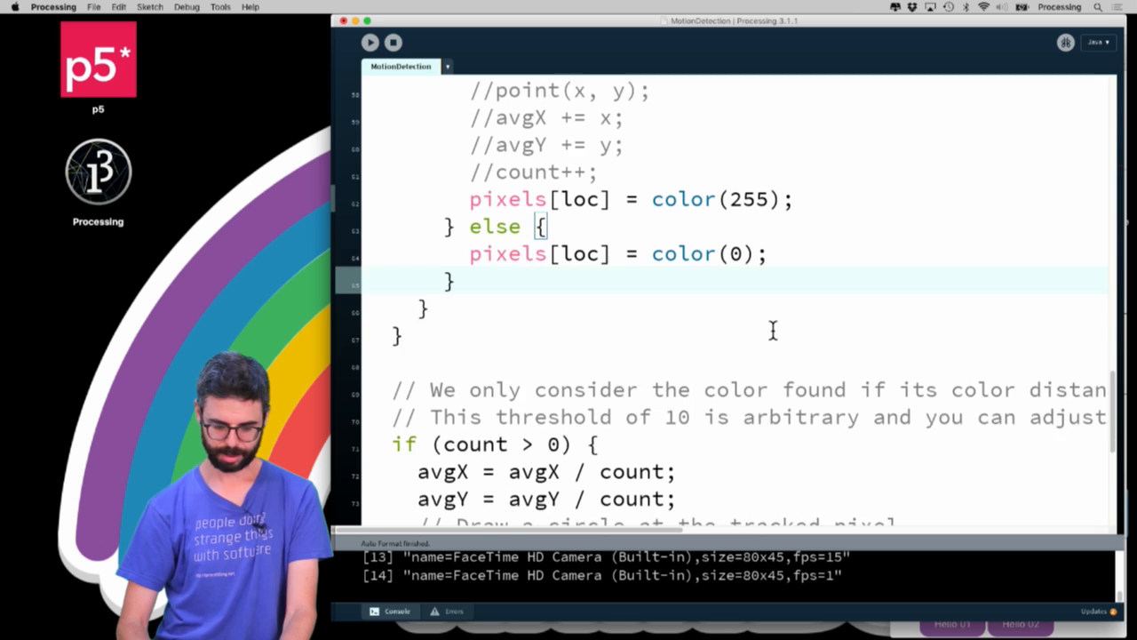
pyautogui.scroll(-1, 536, 279)
pyautogui.press('Down')
pyautogui.press('Down')
pyautogui.press('Down')
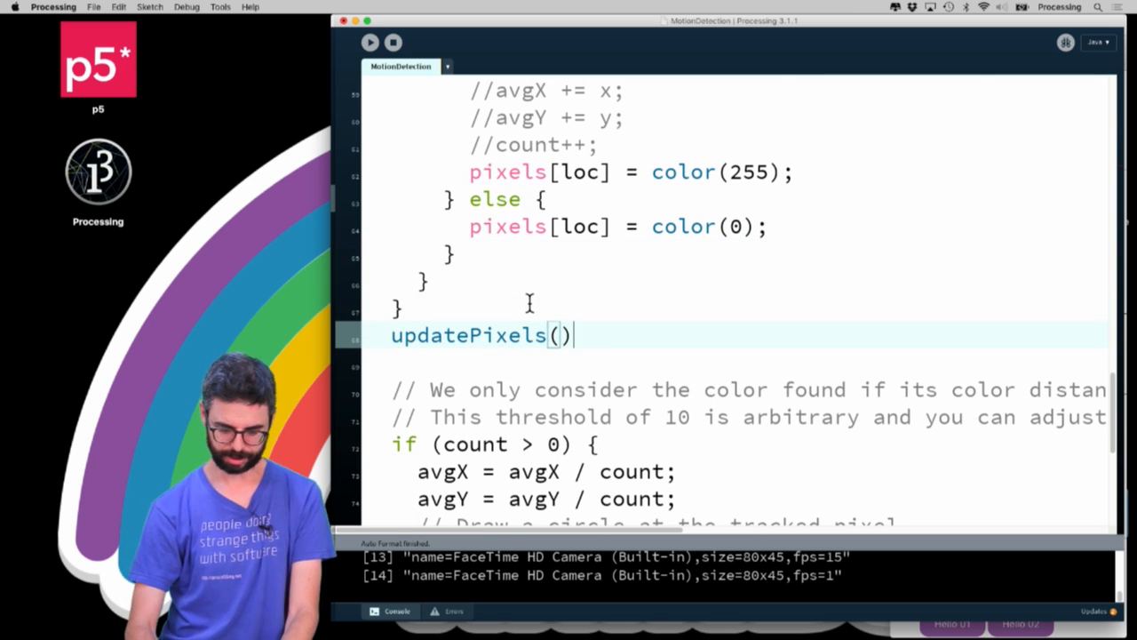
pyautogui.write(';')
# Run the sketch and delete the erroring trackColor line from setup().
pyautogui.press('super+r')
pyautogui.scroll(3, 529, 303)
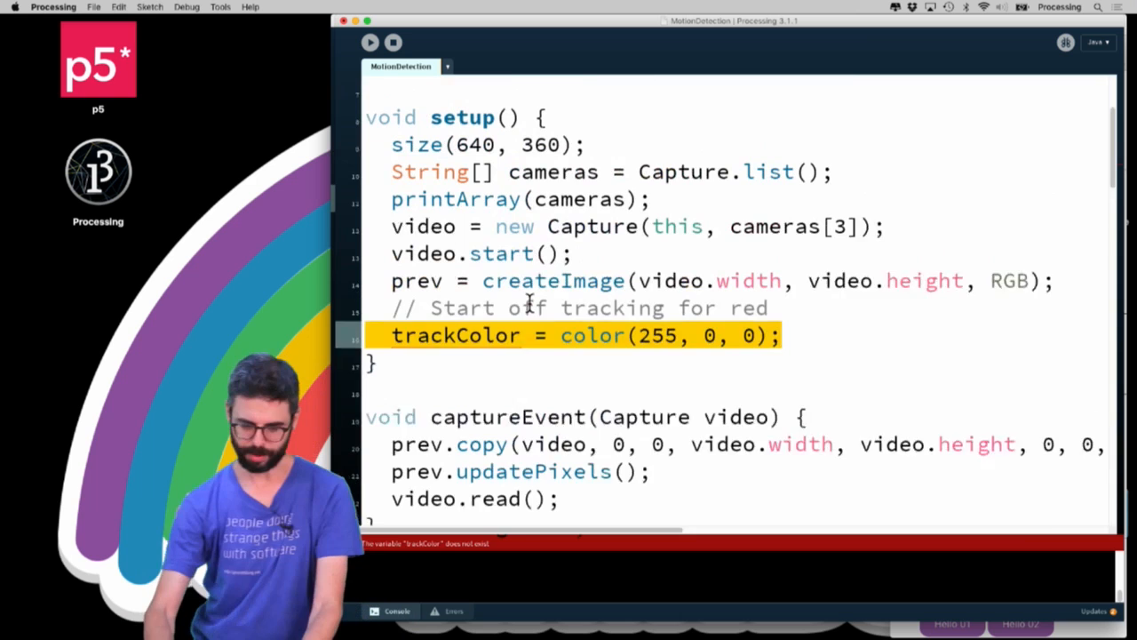
pyautogui.press('super+BackSpace')
pyautogui.press('BackSpace')
pyautogui.scroll(-10, 529, 303)
pyautogui.scroll(-2, 529, 303)
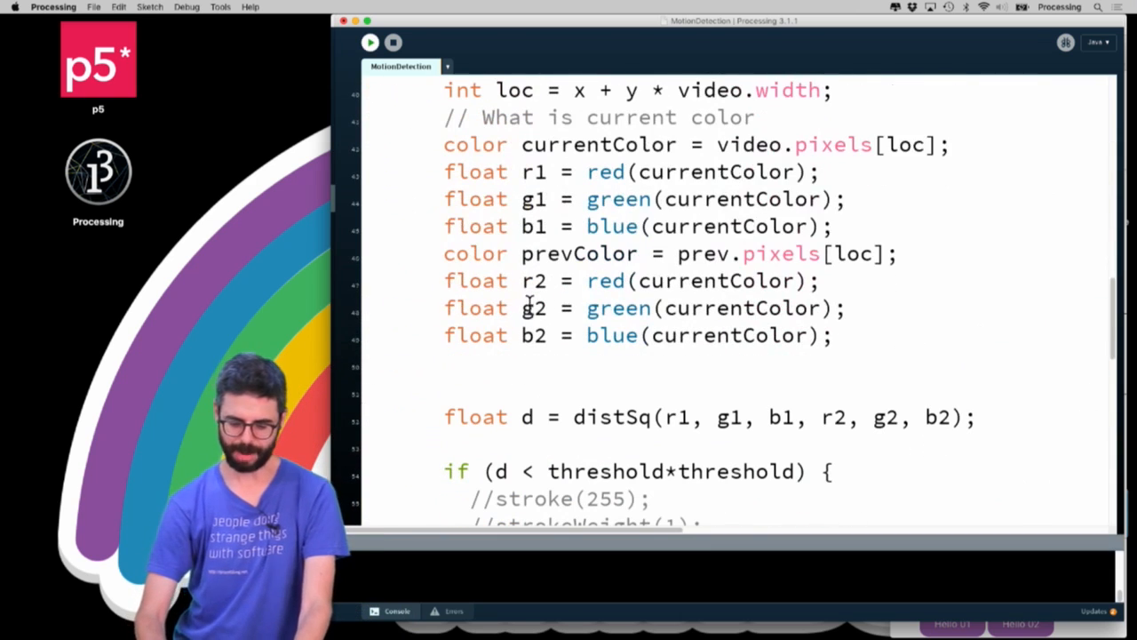
# Add prev.loadPixels() below video.loadPixels() in draw() and re-run the sketch.
pyautogui.press('super+r')
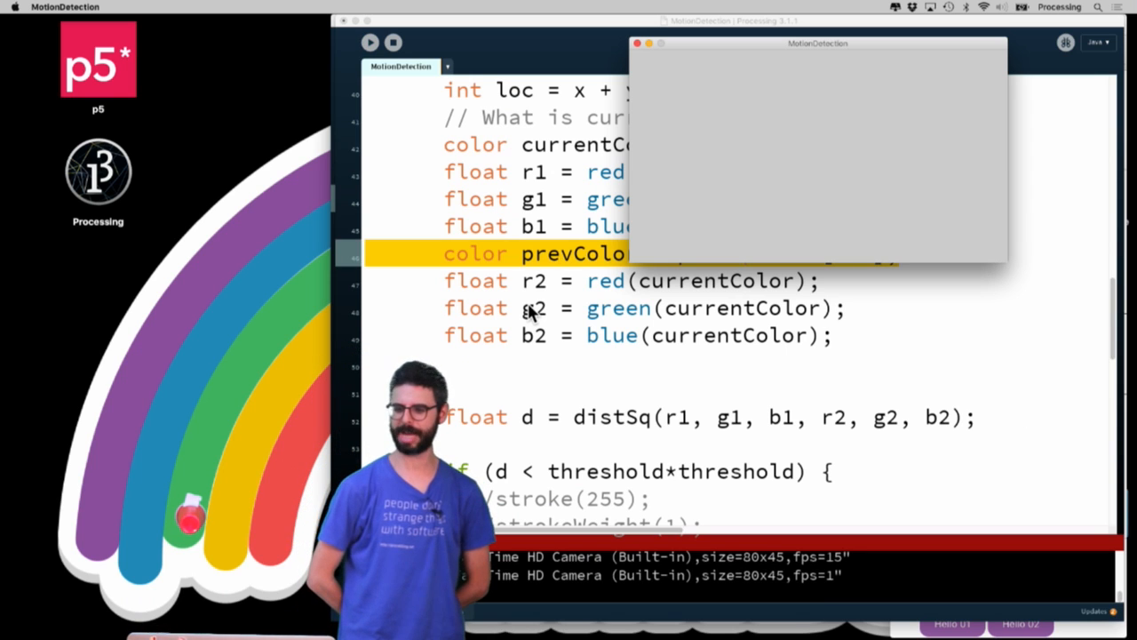
pyautogui.click(531, 309)
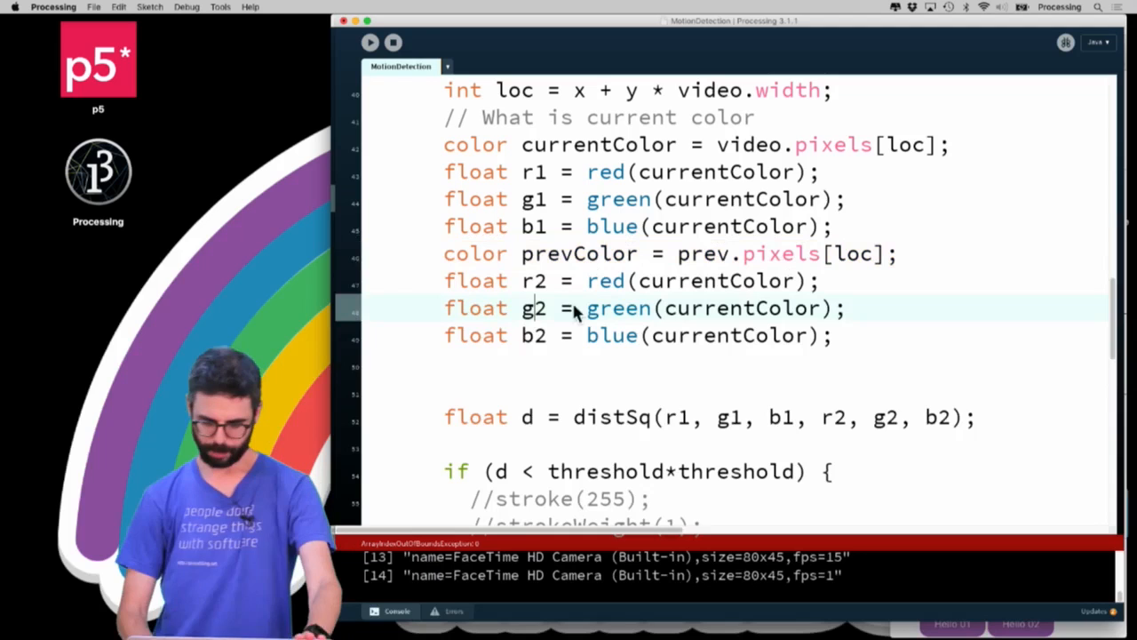
pyautogui.scroll(3, 837, 263)
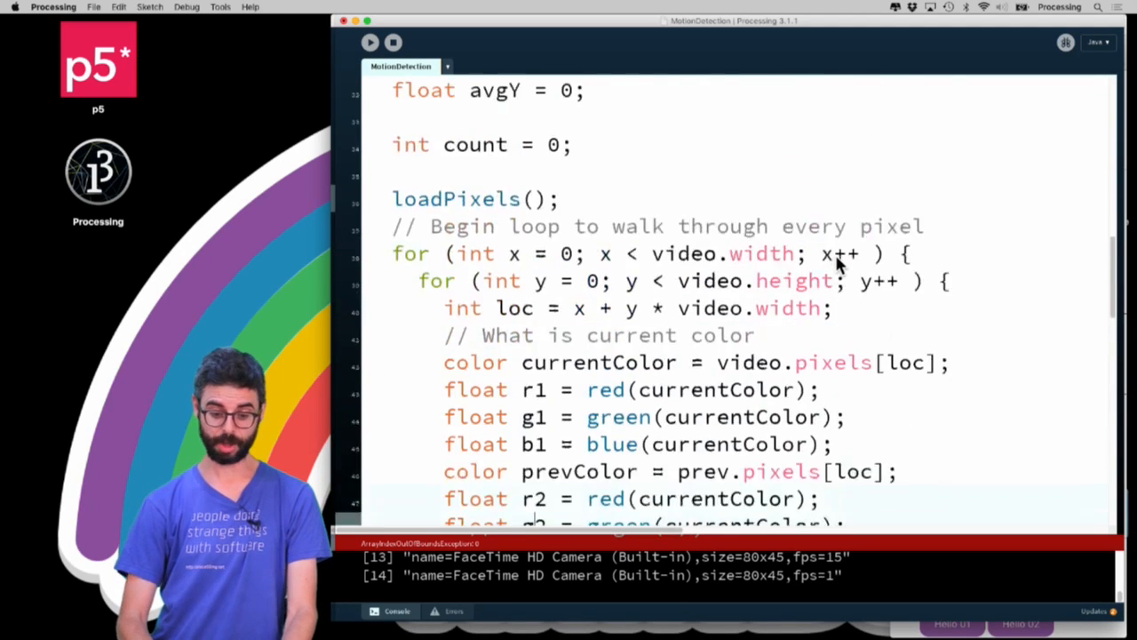
pyautogui.scroll(3, 837, 263)
pyautogui.scroll(2, 837, 263)
pyautogui.scroll(1, 838, 263)
pyautogui.scroll(1, 837, 263)
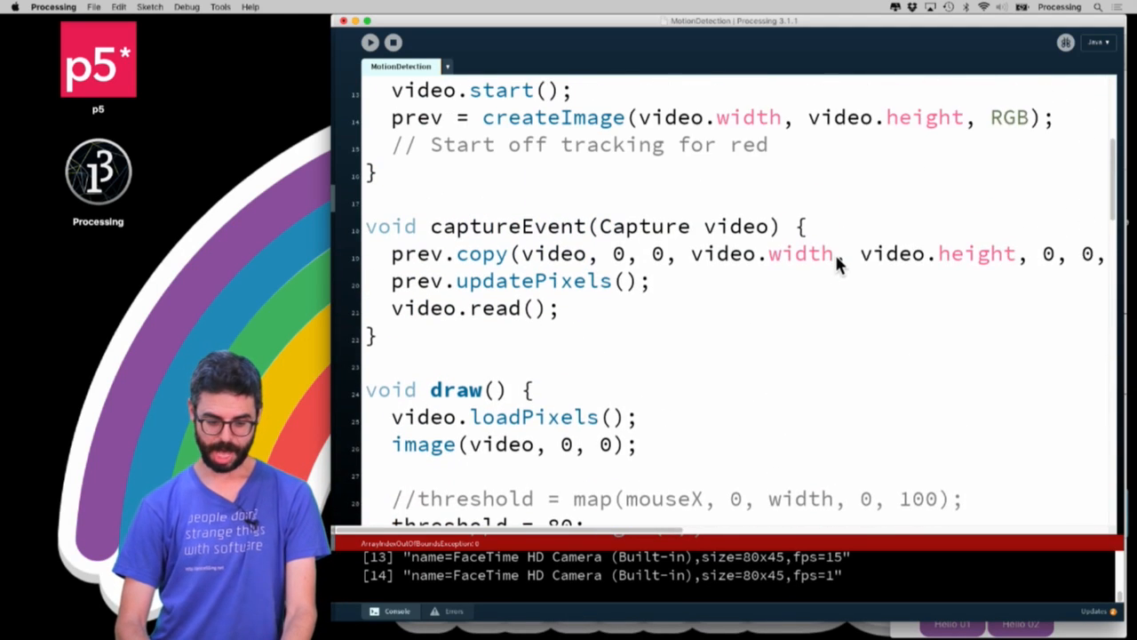
pyautogui.scroll(1, 837, 264)
pyautogui.scroll(-3, 736, 256)
pyautogui.click(657, 180)
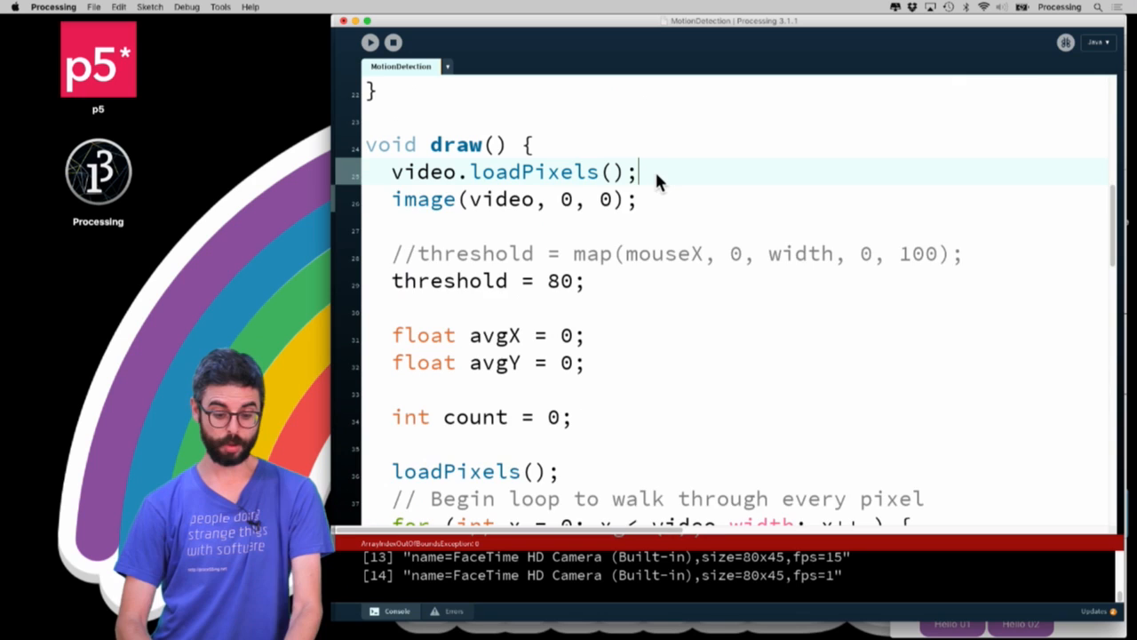
pyautogui.press('Return')
pyautogui.write('prev.Loa')
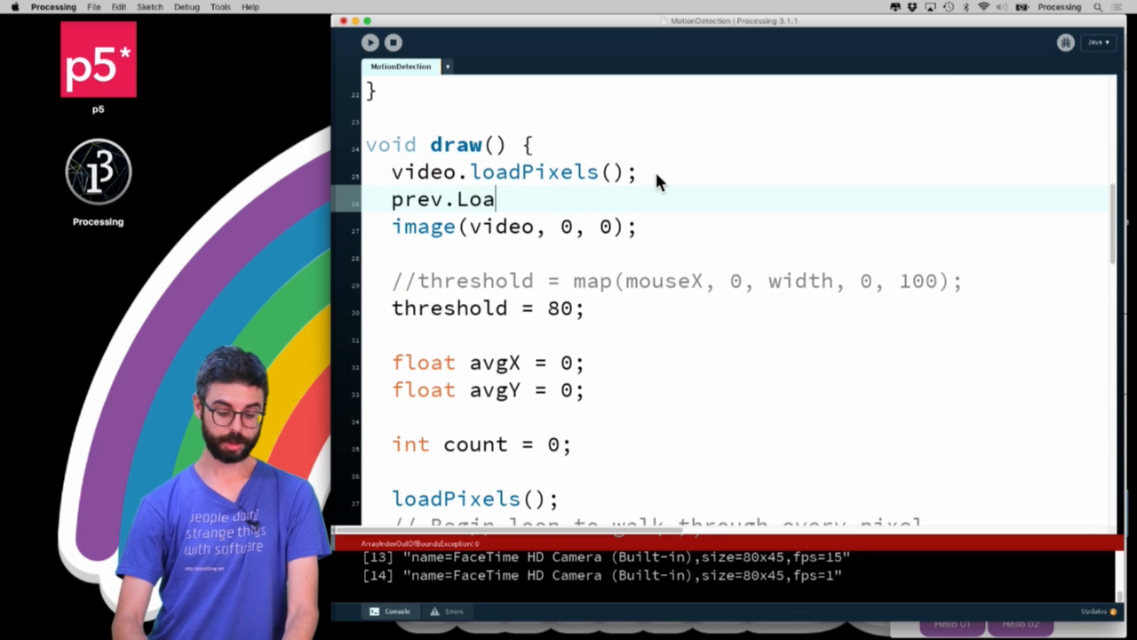
pyautogui.press('BackSpace')
pyautogui.press('BackSpace')
pyautogui.press('BackSpace')
pyautogui.write('loadPixel')
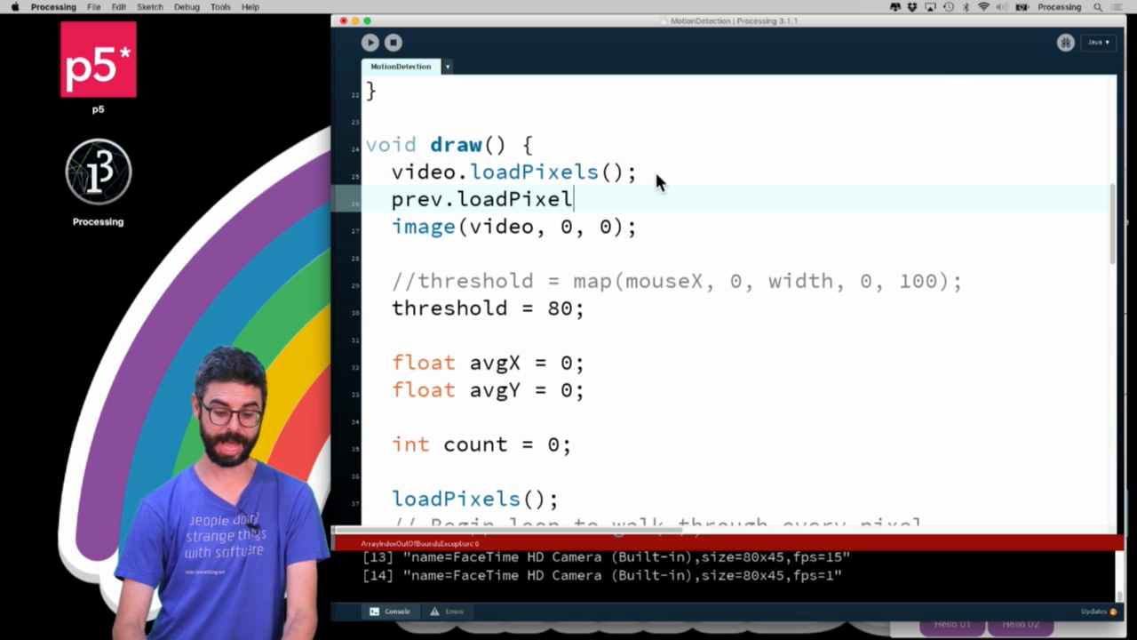
pyautogui.write('s();')
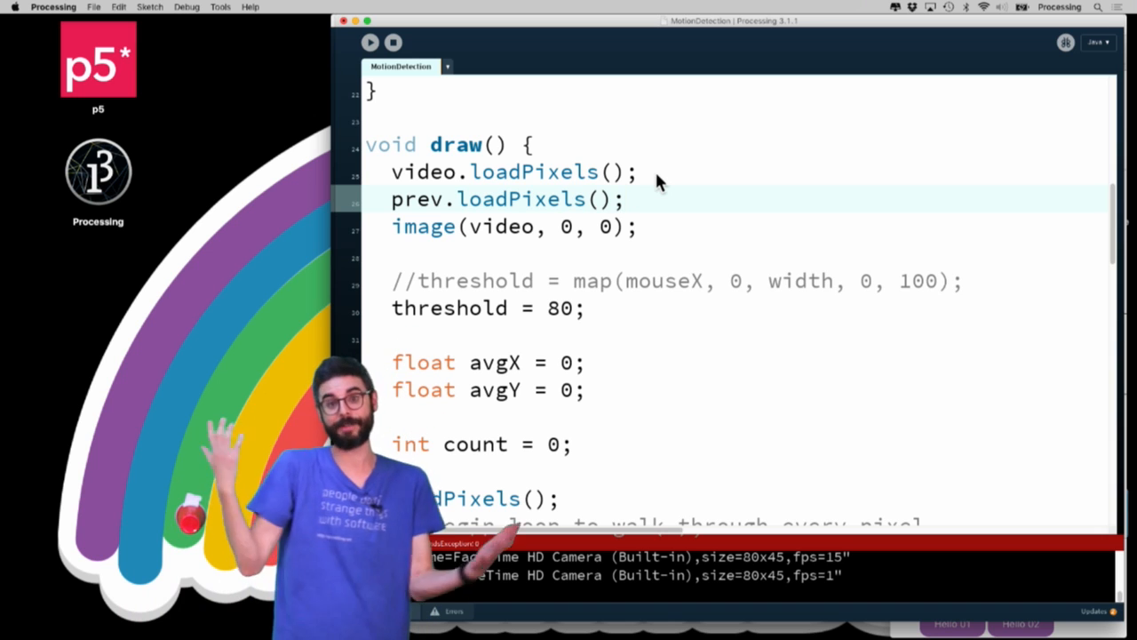
pyautogui.press('super+r')
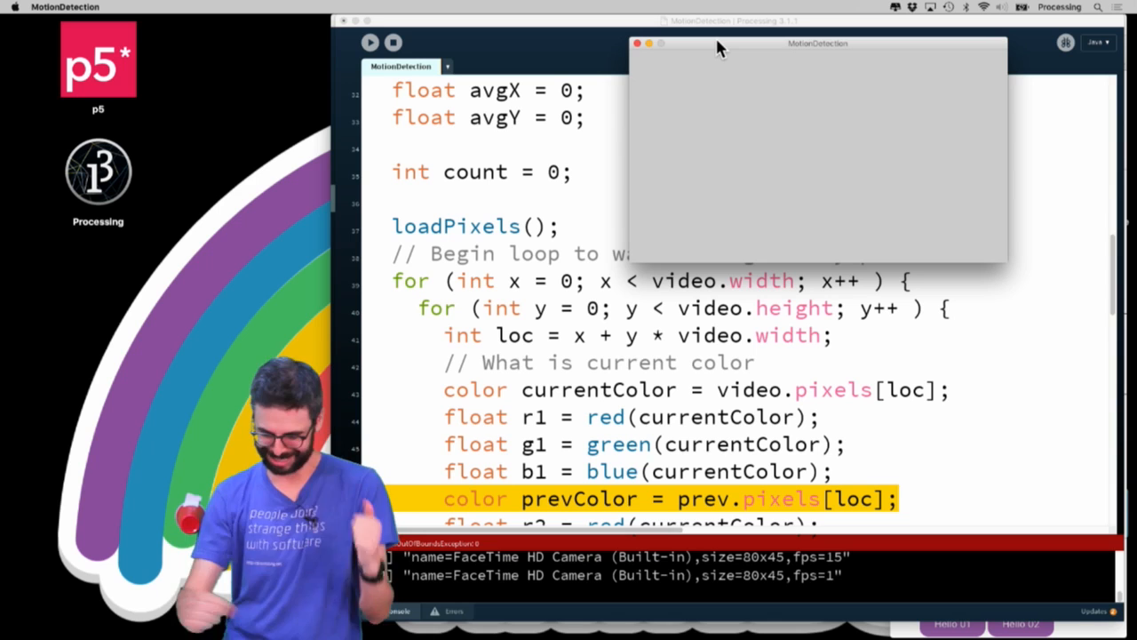
# Bring the MotionDetection code editor back in front of the blank sketch window.
pyautogui.click(677, 413)
pyautogui.scroll(-4, 699, 501)
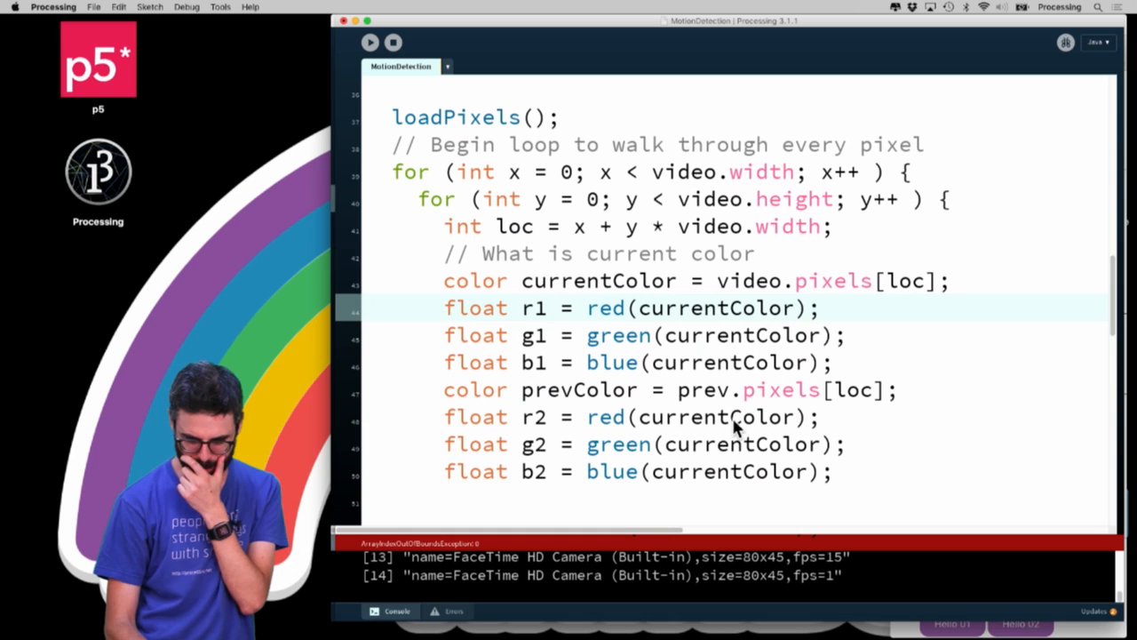
pyautogui.scroll(1, 729, 371)
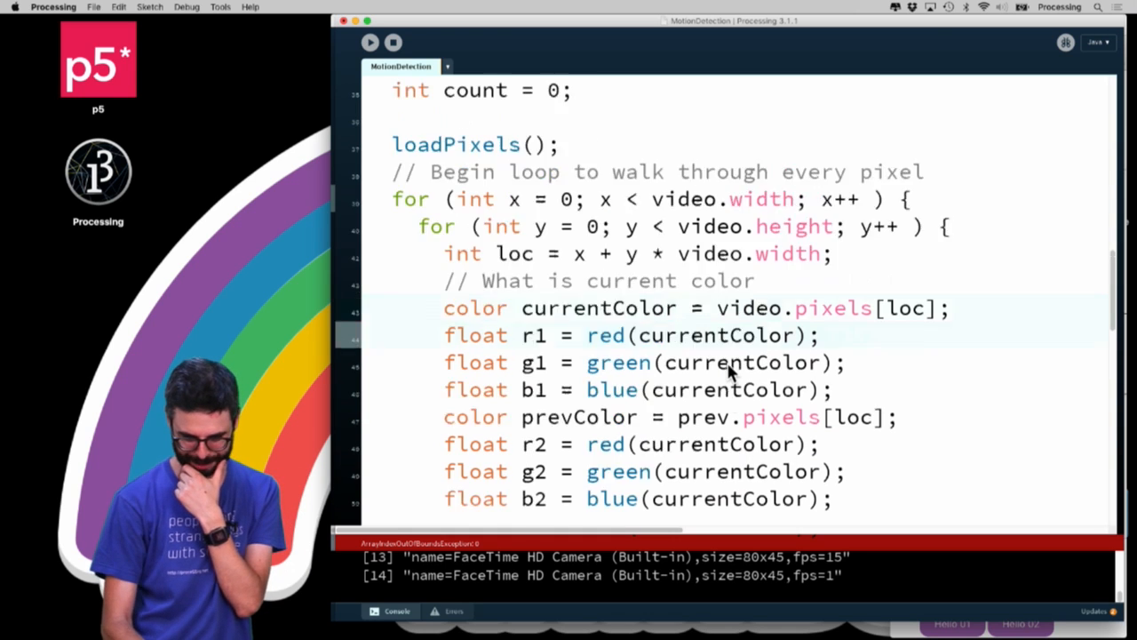
pyautogui.scroll(6, 729, 372)
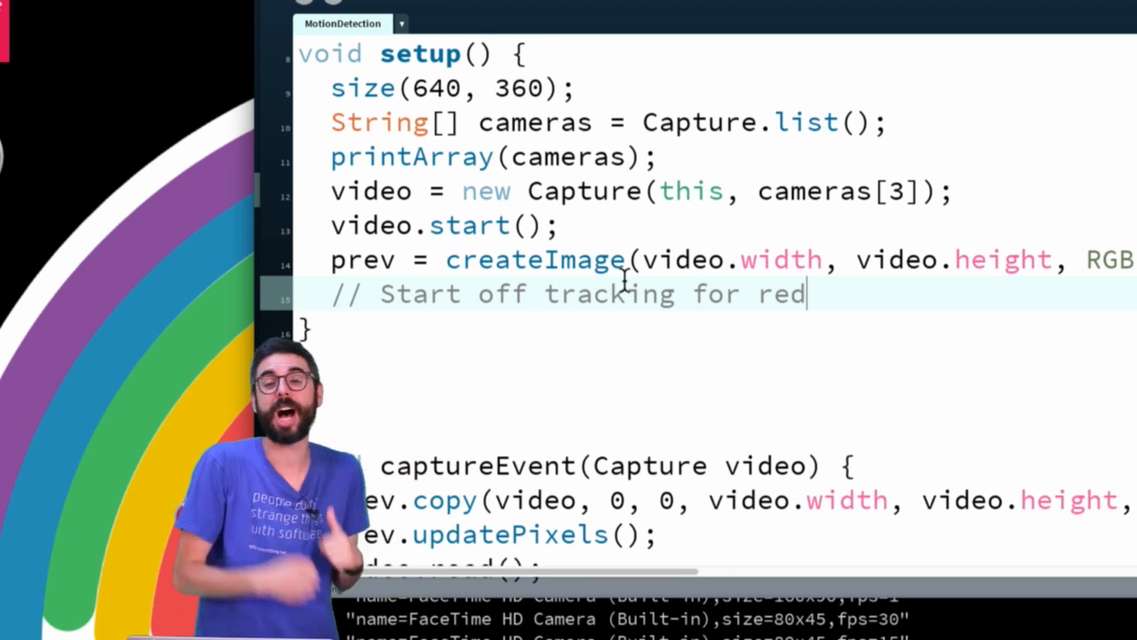
# Create the prev image at a fixed 640 by 360 instead of video.width, video.height.
pyautogui.moveTo(641, 259); pyautogui.dragTo(1049, 251)
pyautogui.write('6, RGB')
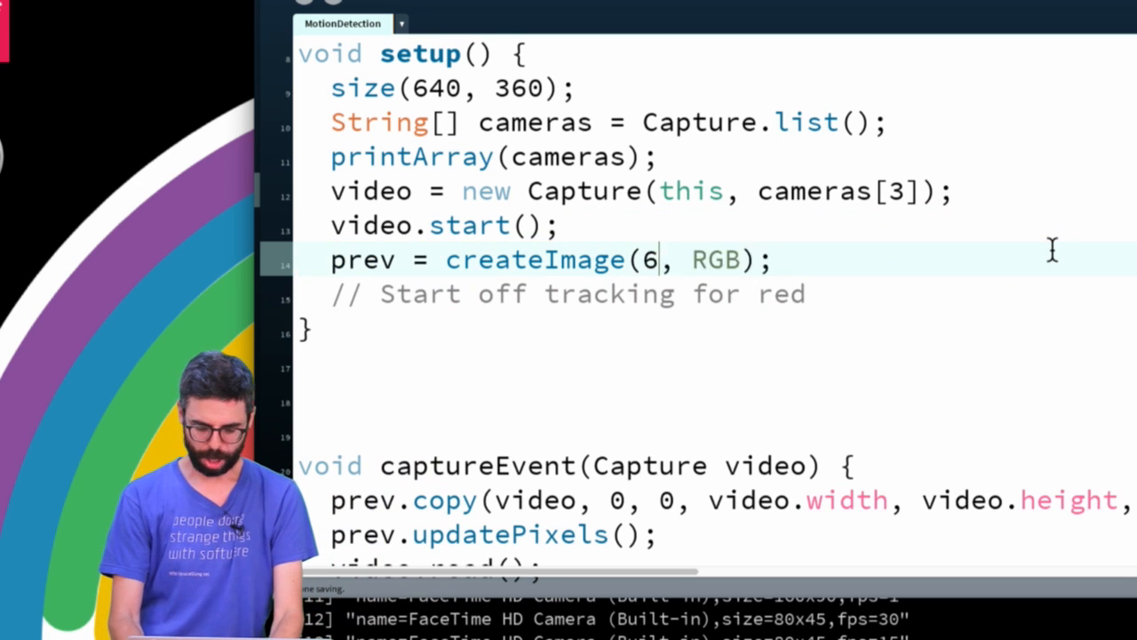
pyautogui.write('60')
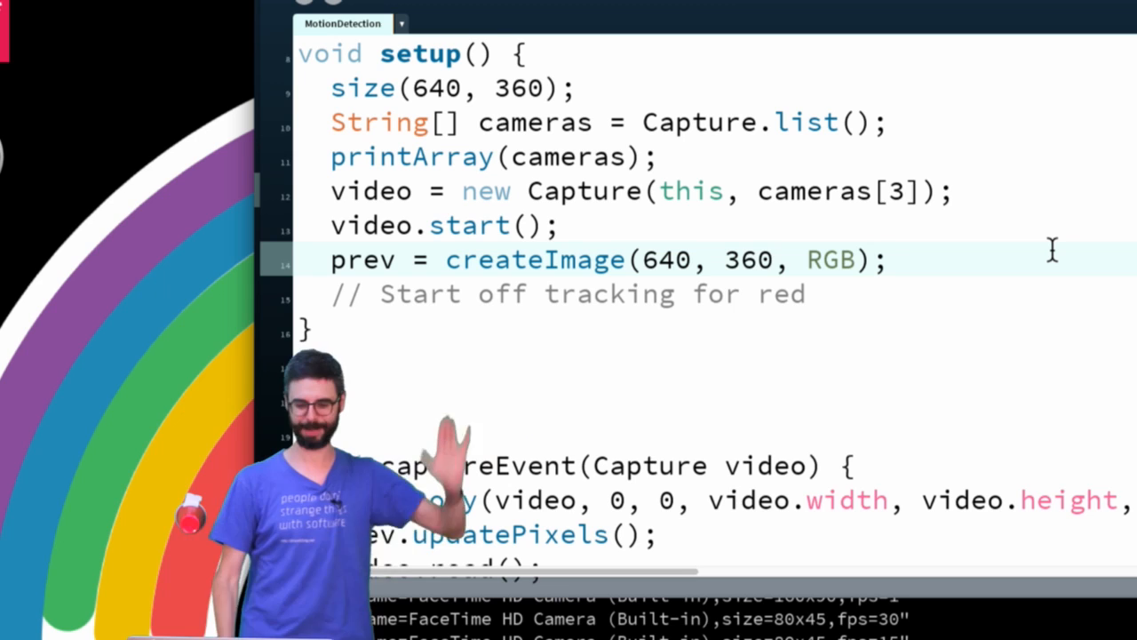
pyautogui.scroll(-2, 1052, 250)
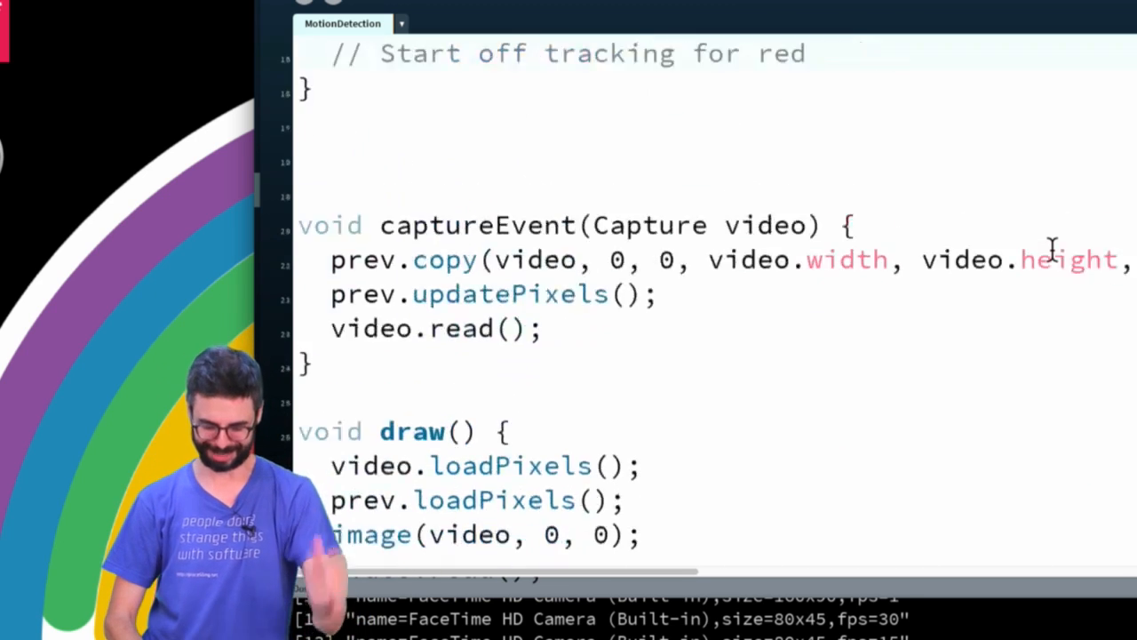
pyautogui.scroll(-4, 1052, 249)
pyautogui.scroll(-5, 1052, 250)
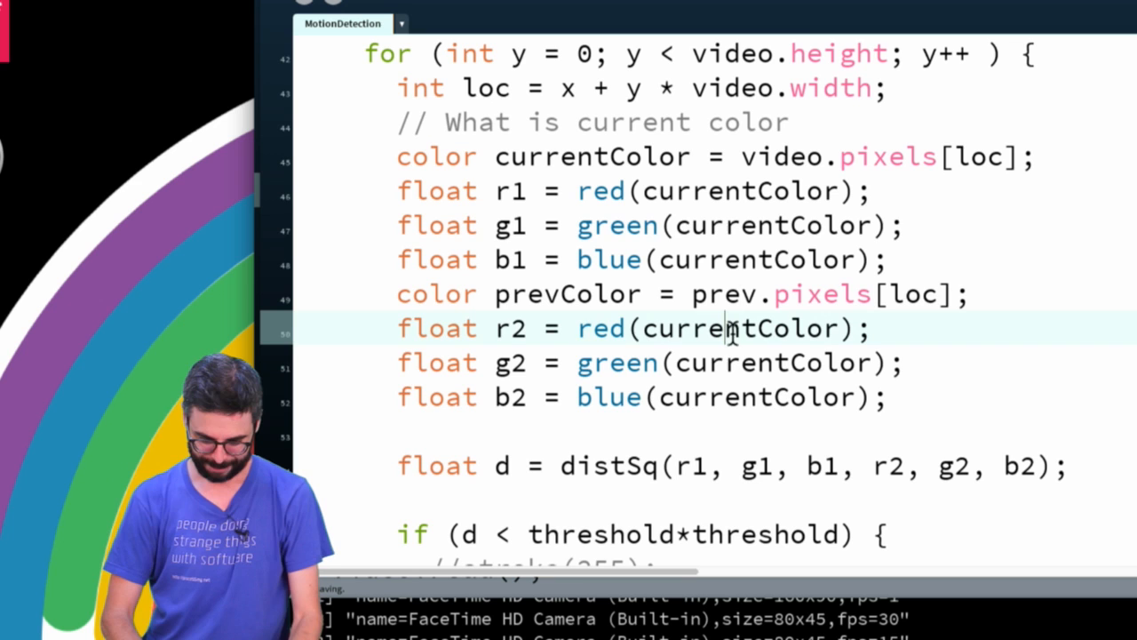
# Read r2, g2 and b2 from prevColor instead of currentColor by pasting the copied name.
pyautogui.doubleClick(578, 294)
pyautogui.press('super+c')
pyautogui.click(655, 328)
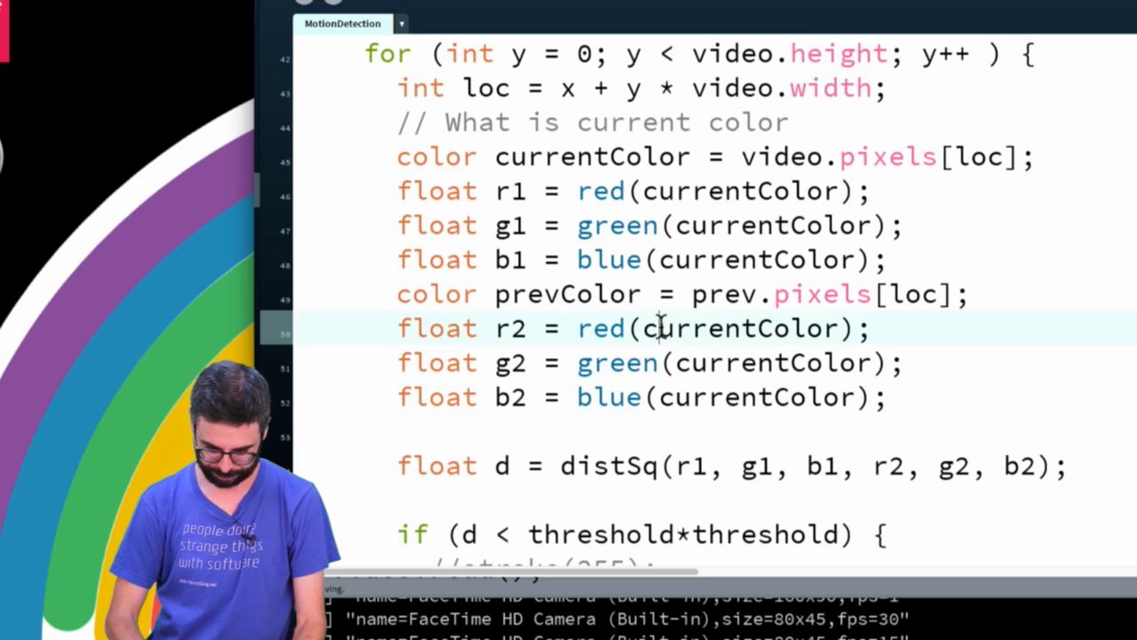
pyautogui.doubleClick(655, 328)
pyautogui.press('super+v')
pyautogui.doubleClick(673, 397)
pyautogui.press('super+v')
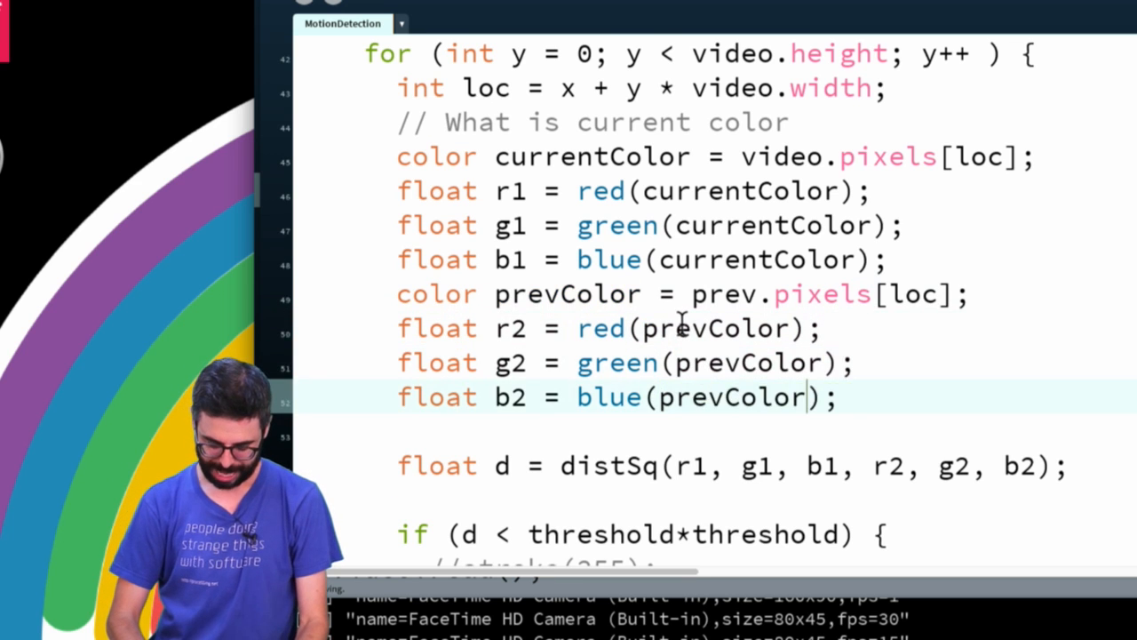
pyautogui.scroll(3, 681, 325)
pyautogui.scroll(4, 681, 324)
pyautogui.scroll(5, 681, 325)
pyautogui.scroll(1, 681, 322)
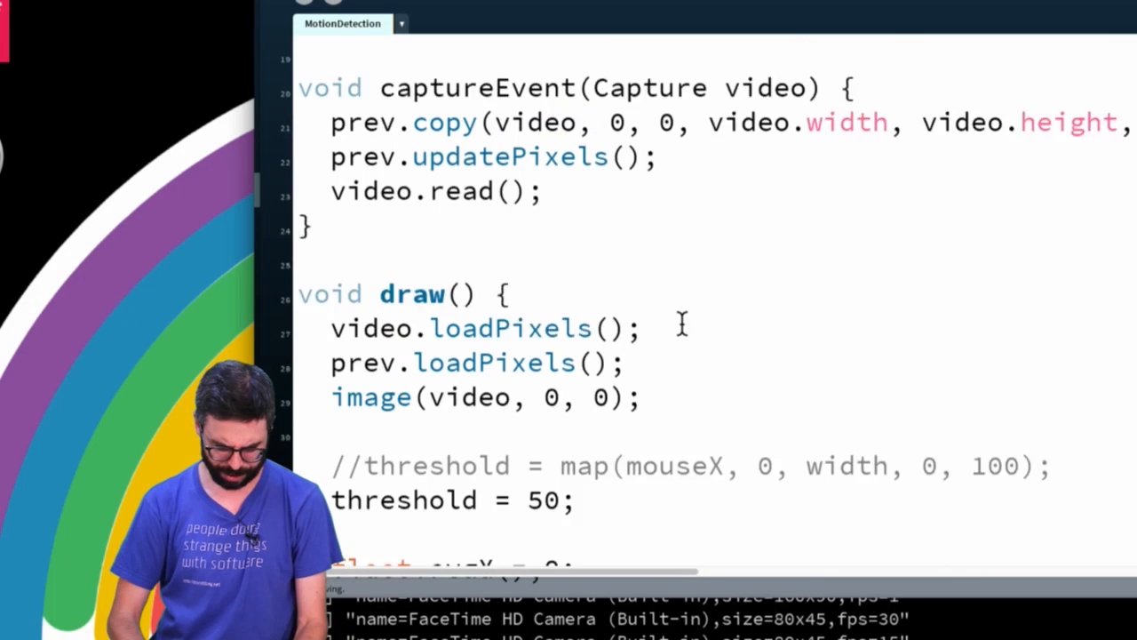
# Review the prev.loadPixels() line in captureEvent() and rerun the sketch.
pyautogui.press('Return')
pyautogui.write('p')
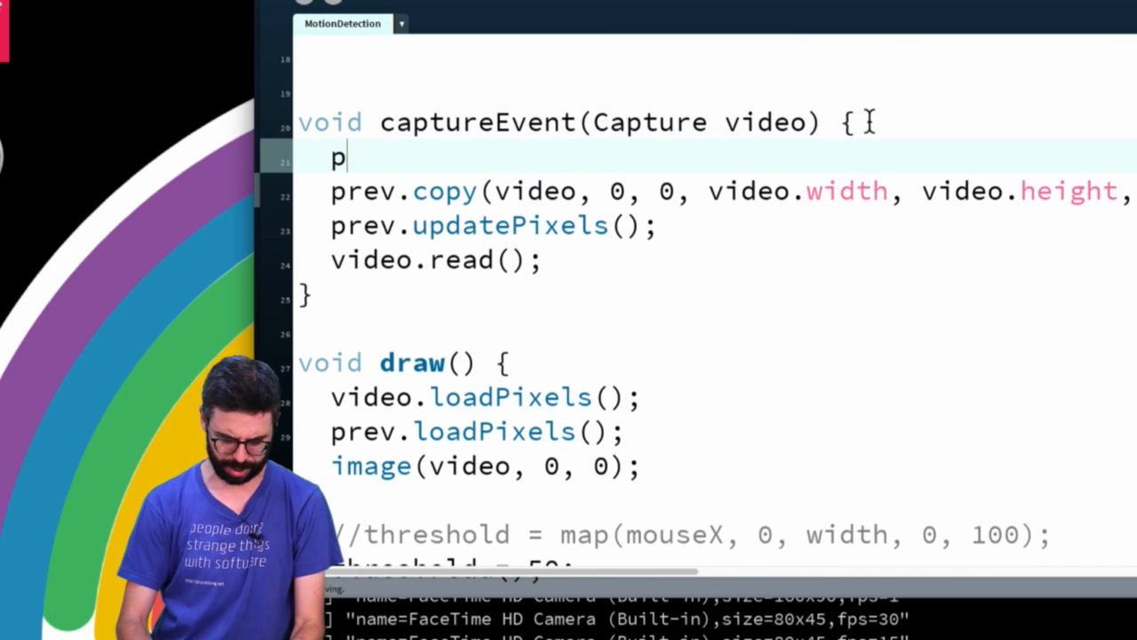
pyautogui.press('BackSpace')
pyautogui.press('BackSpace')
pyautogui.tripleClick(468, 393)
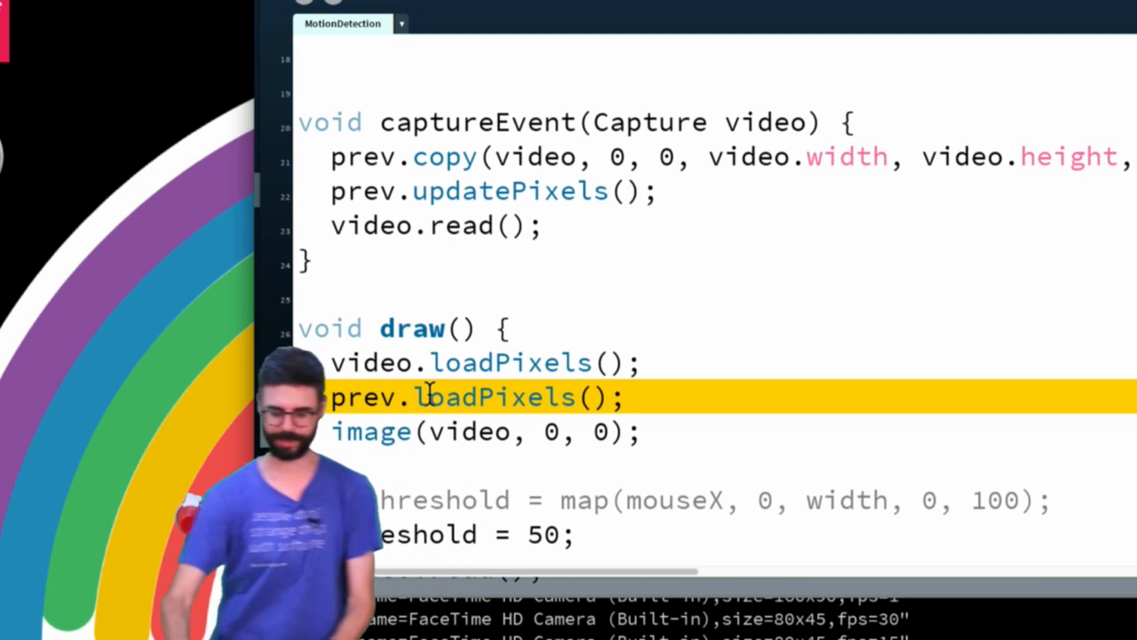
pyautogui.scroll(-2, 428, 392)
pyautogui.scroll(-3, 429, 391)
pyautogui.scroll(-3, 429, 392)
pyautogui.scroll(-3, 429, 392)
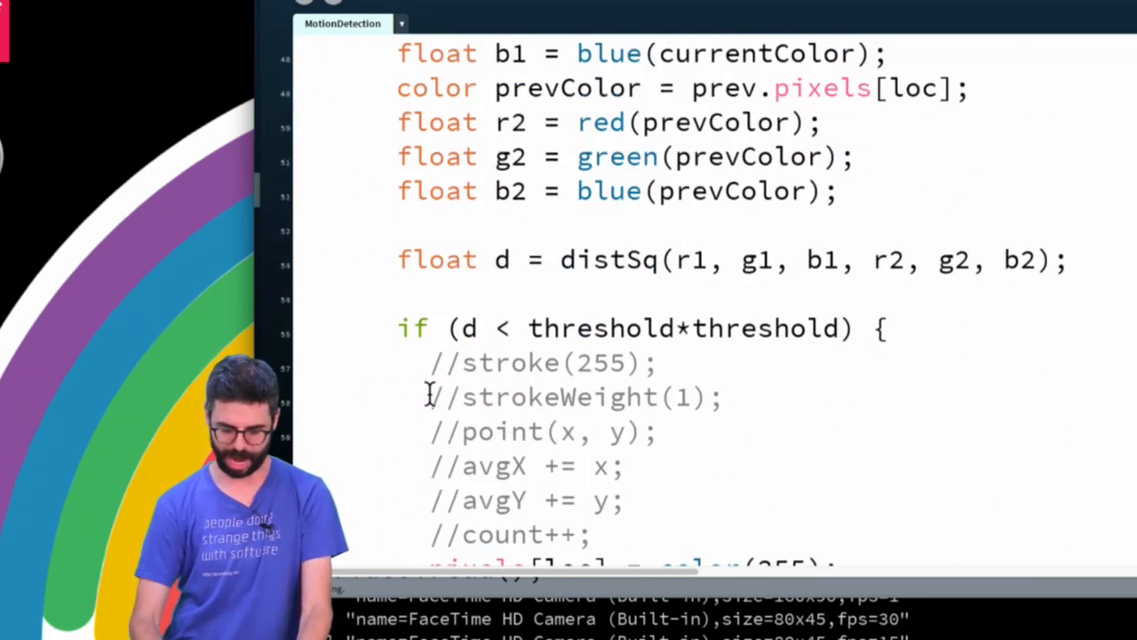
pyautogui.scroll(-1, 428, 394)
pyautogui.scroll(-2, 560, 451)
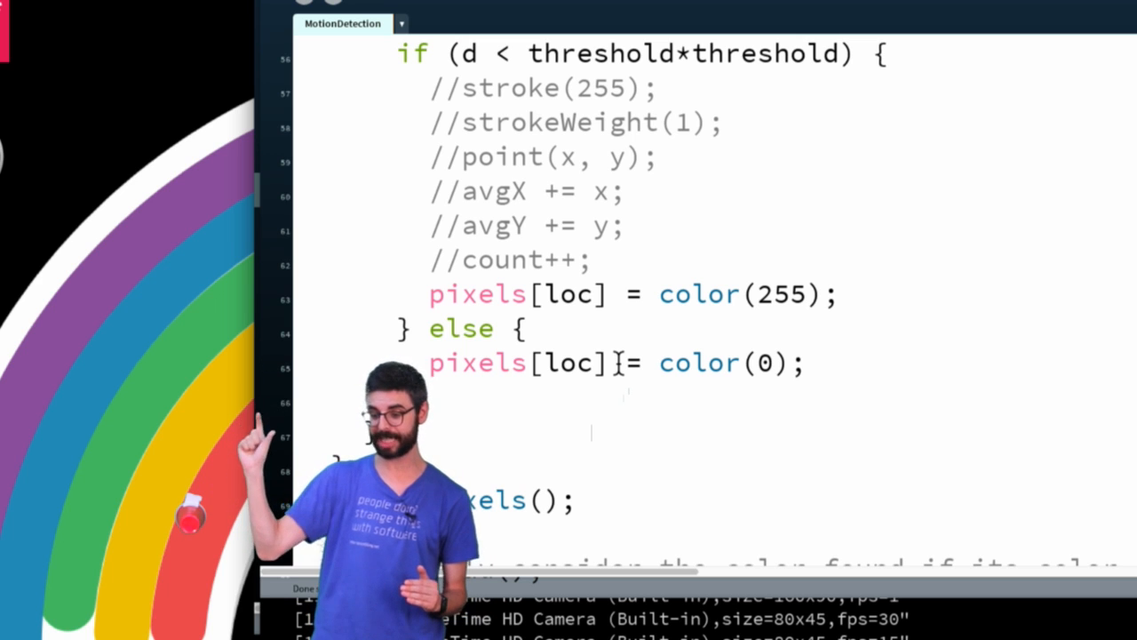
pyautogui.scroll(3, 617, 363)
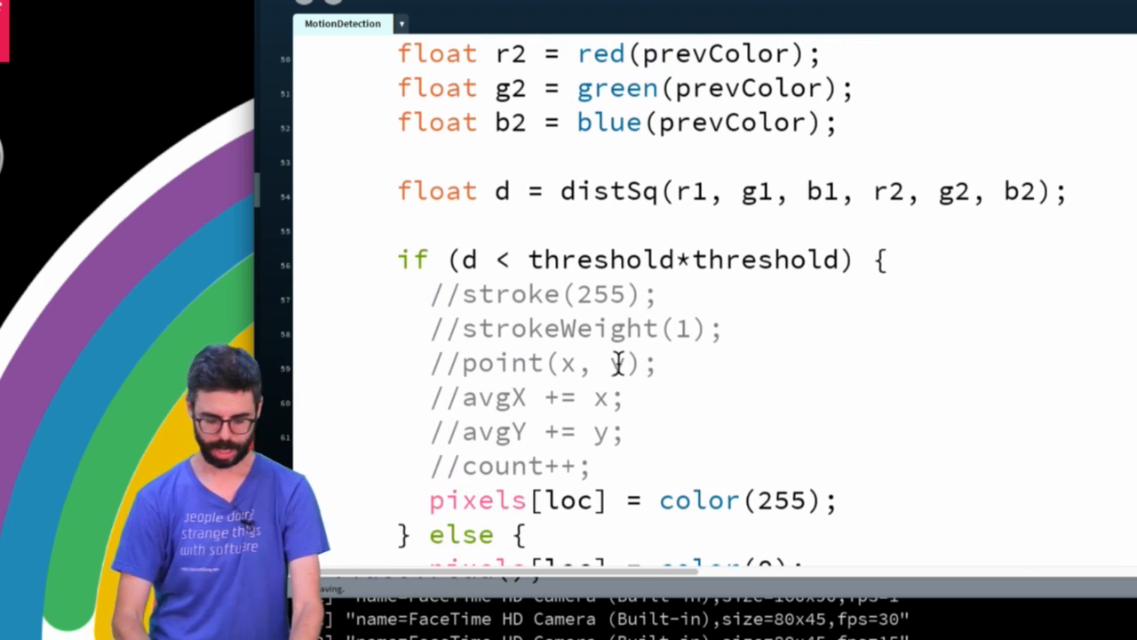
pyautogui.hotkey('ctrl', 'r')
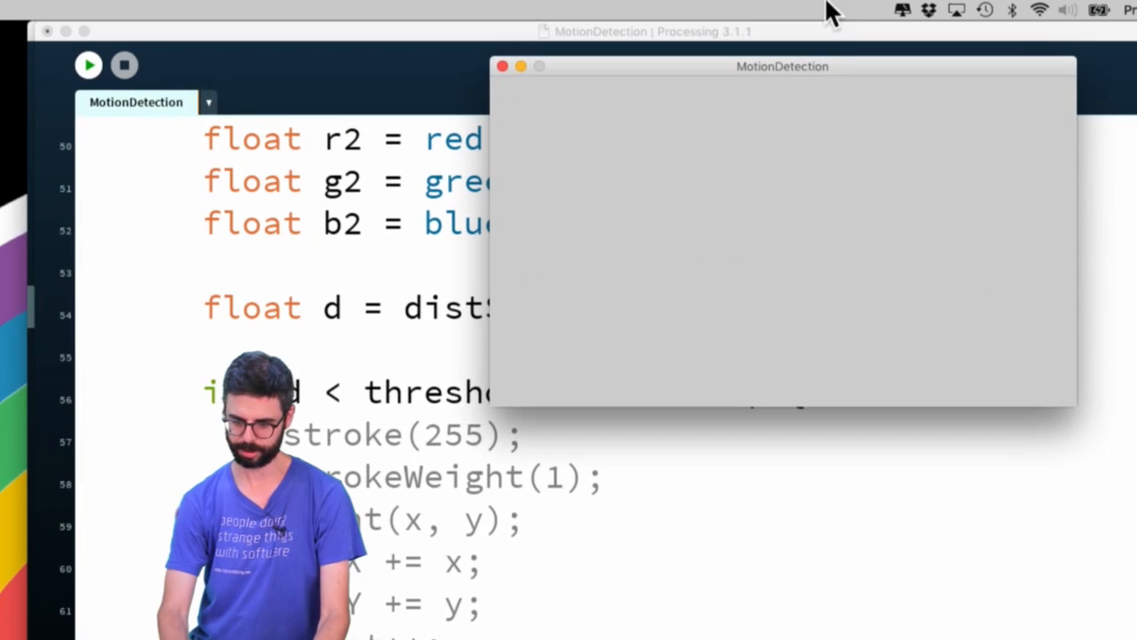
# Visit the browser, close the running sketch window and bring the code editor forward.
pyautogui.moveTo(846, 62); pyautogui.dragTo(708, 140)
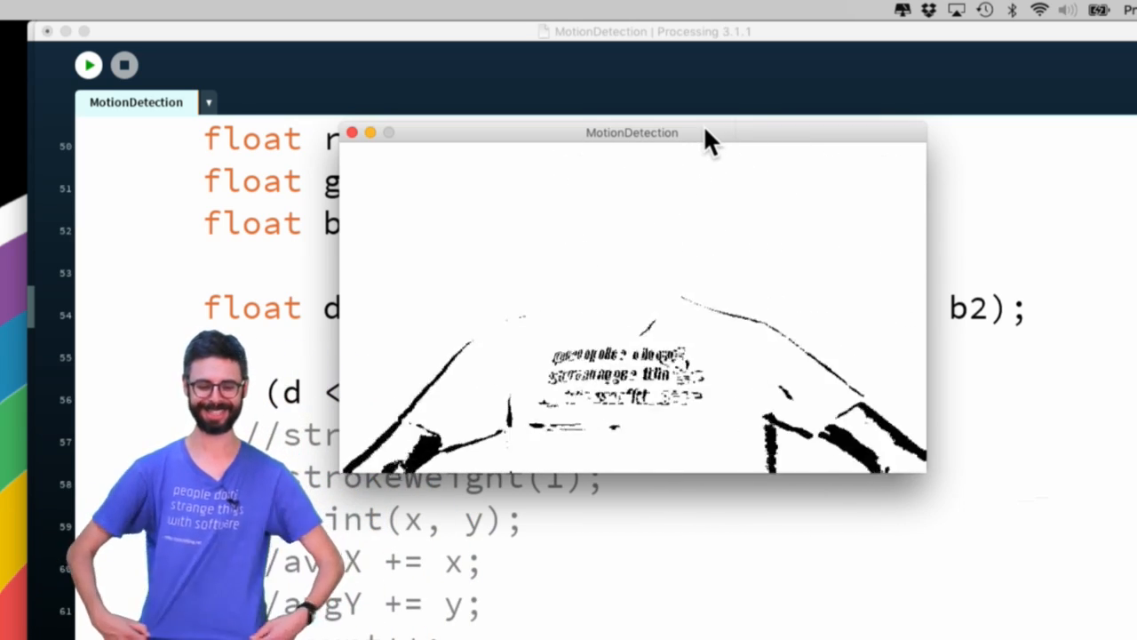
pyautogui.press('super+Tab')
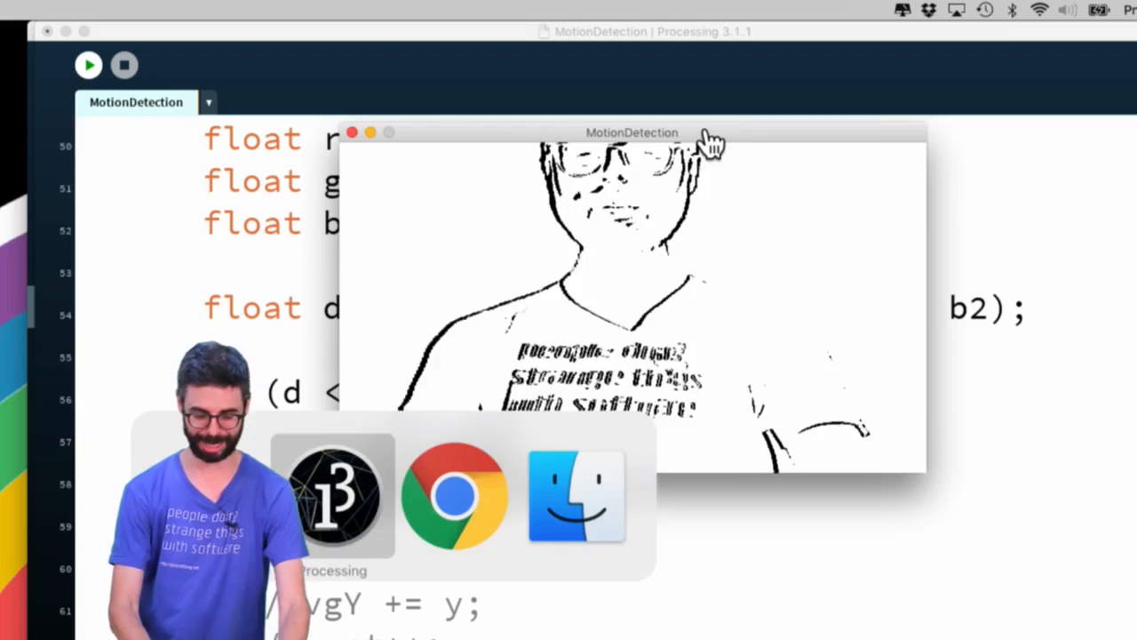
pyautogui.press('super+Tab')
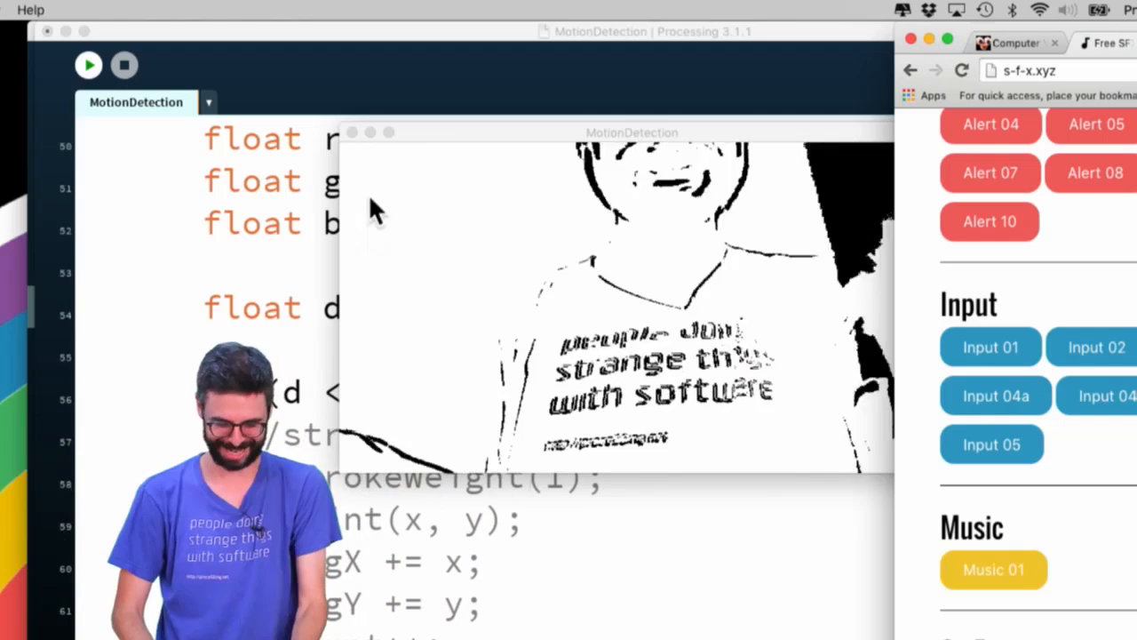
pyautogui.click(352, 131)
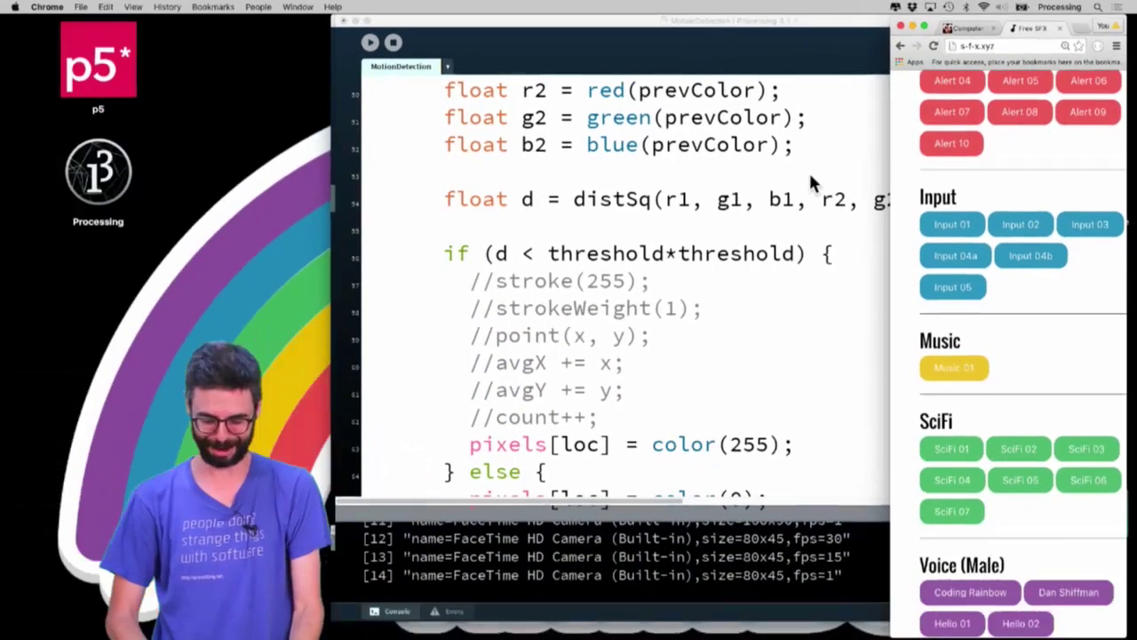
pyautogui.click(780, 222)
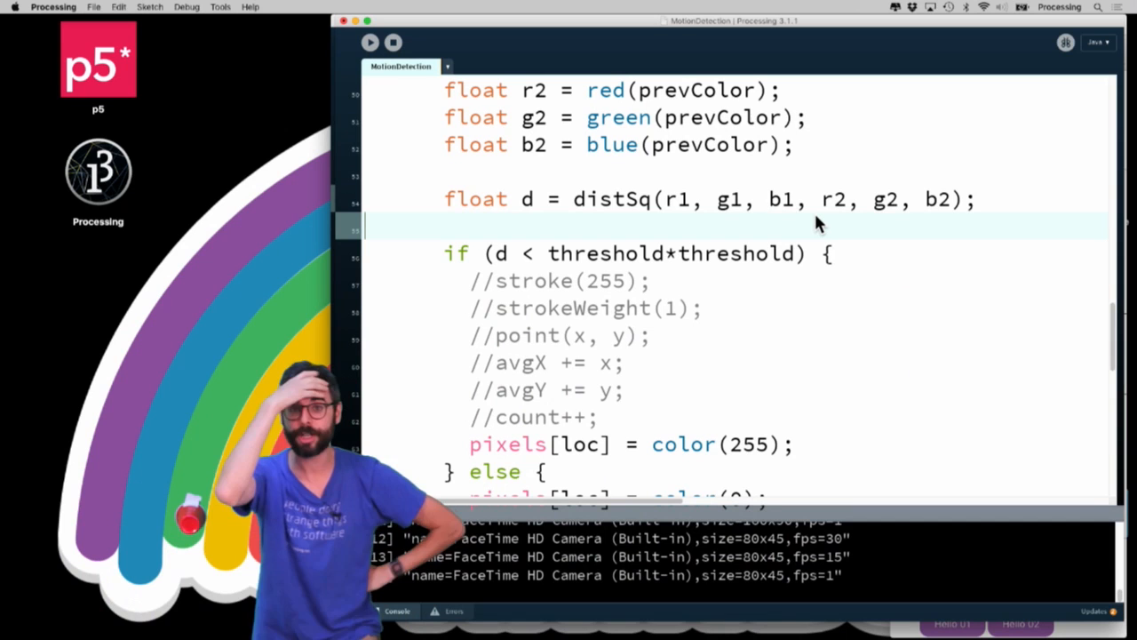
pyautogui.scroll(2, 816, 216)
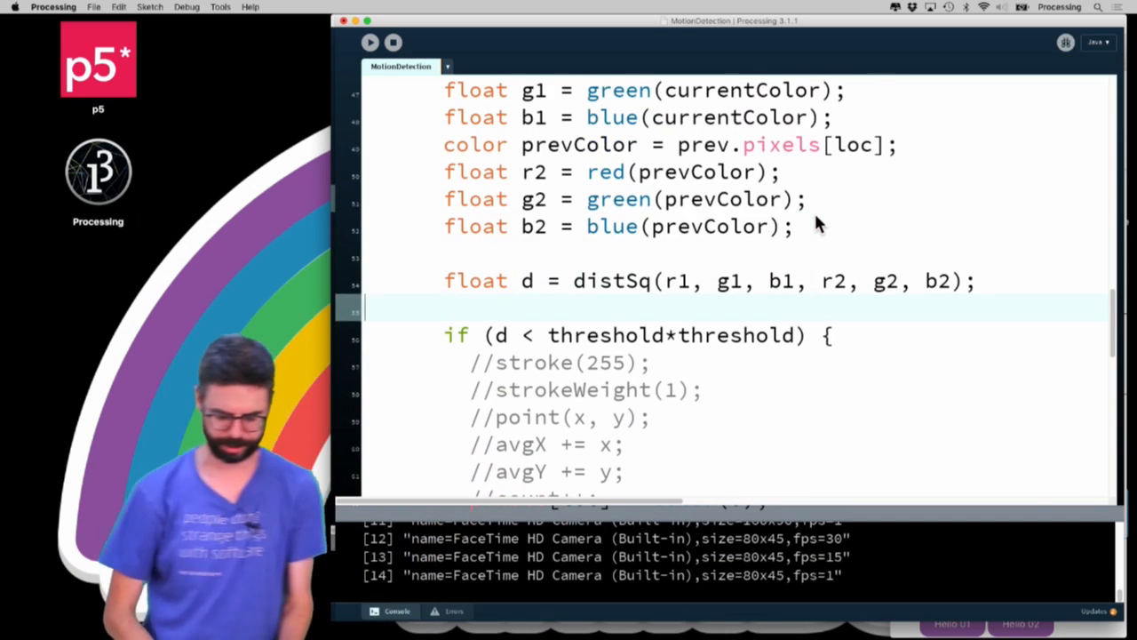
pyautogui.scroll(-4, 816, 216)
pyautogui.scroll(2, 817, 224)
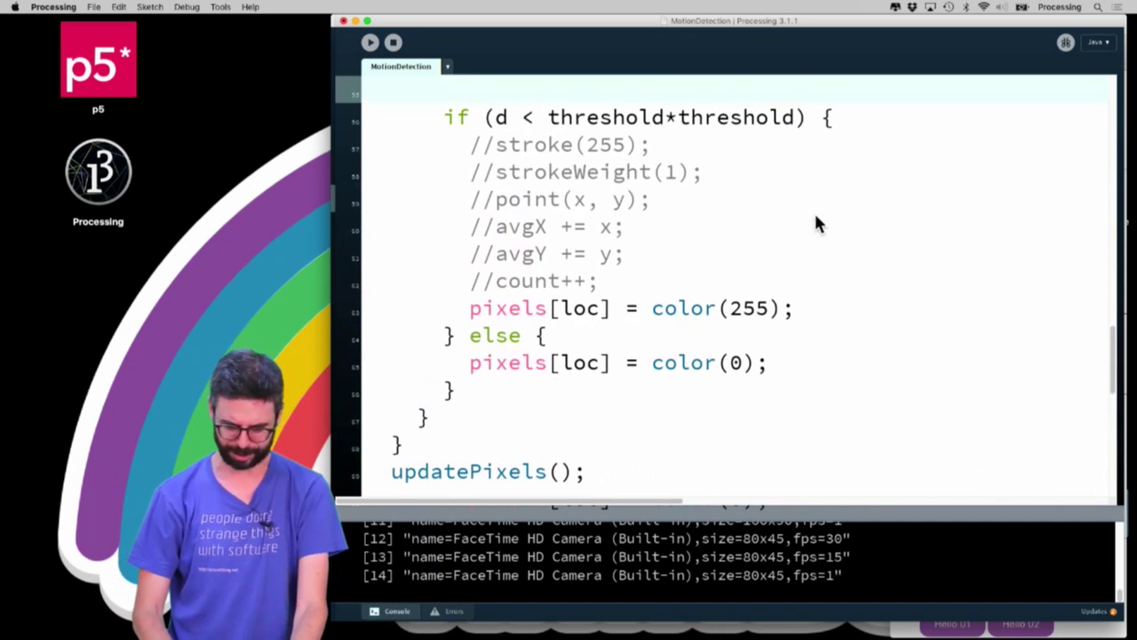
# Change the if condition to d > threshold*threshold and save the sketch.
pyautogui.click(532, 120)
pyautogui.press('BackSpace')
pyautogui.write('>')
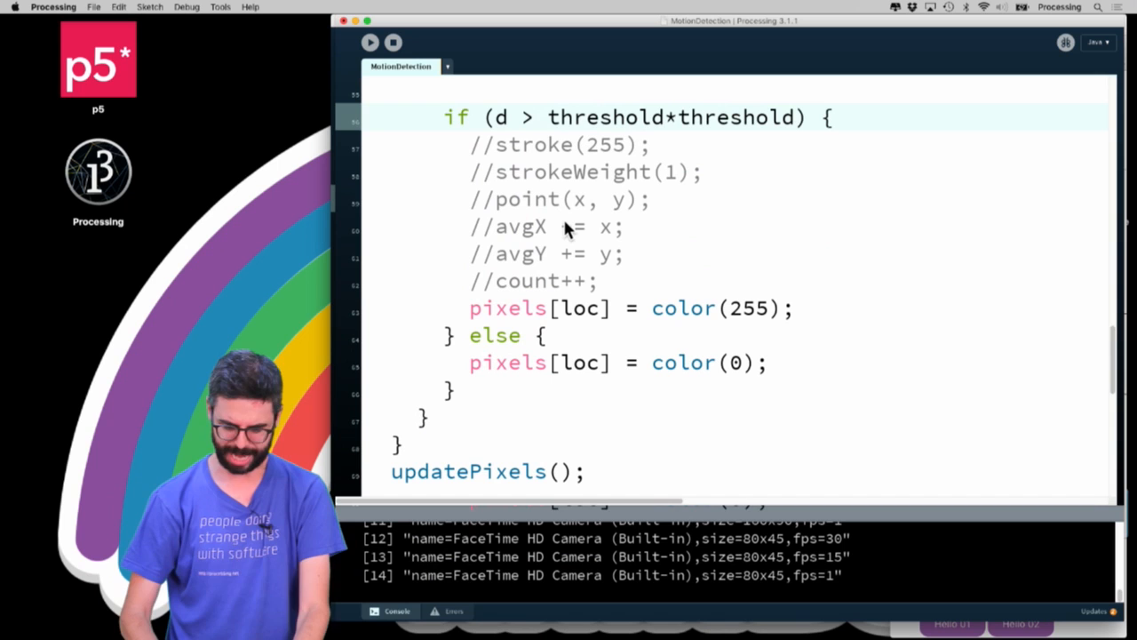
pyautogui.hotkey('ctrl', 's')
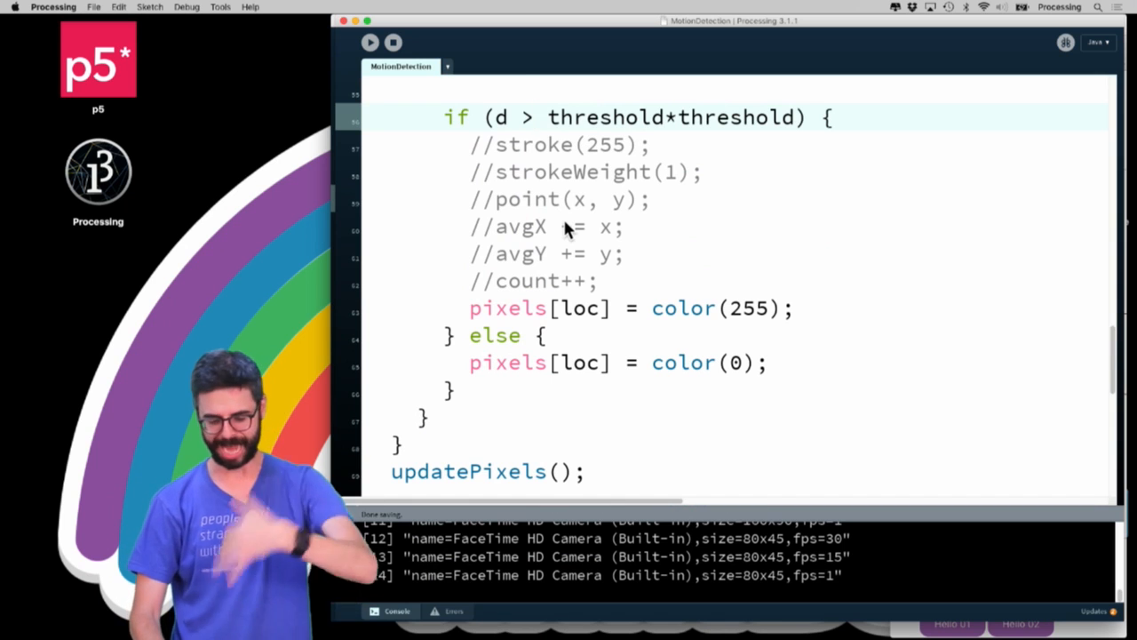
pyautogui.scroll(3, 565, 228)
pyautogui.scroll(3, 565, 227)
pyautogui.scroll(1, 566, 227)
pyautogui.scroll(2, 565, 228)
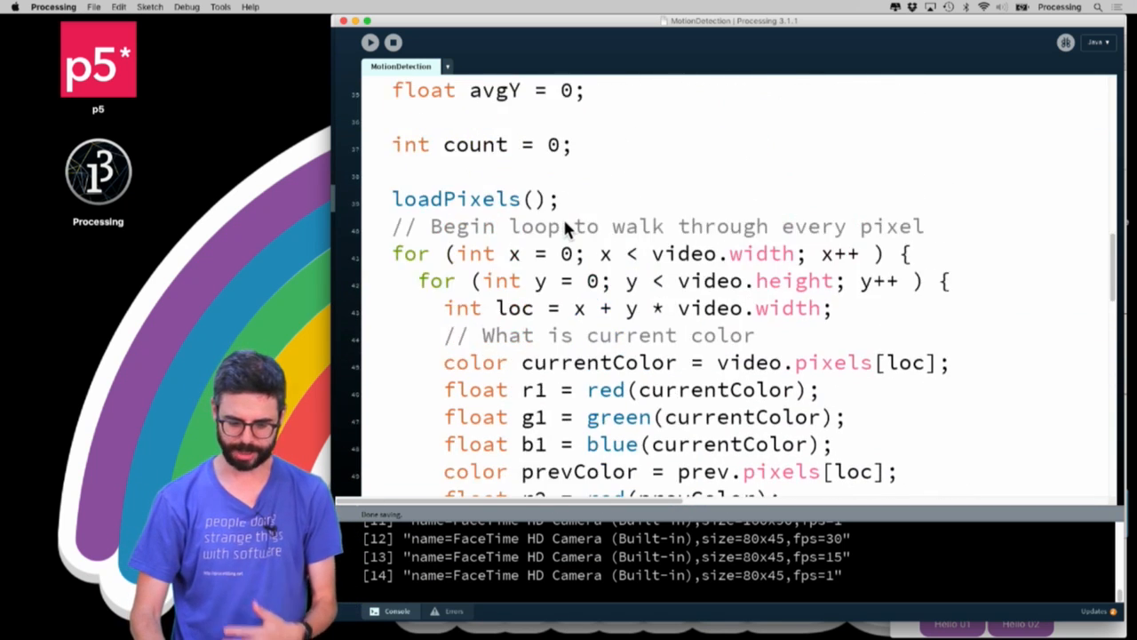
pyautogui.scroll(2, 565, 228)
pyautogui.scroll(4, 565, 227)
pyautogui.scroll(3, 526, 191)
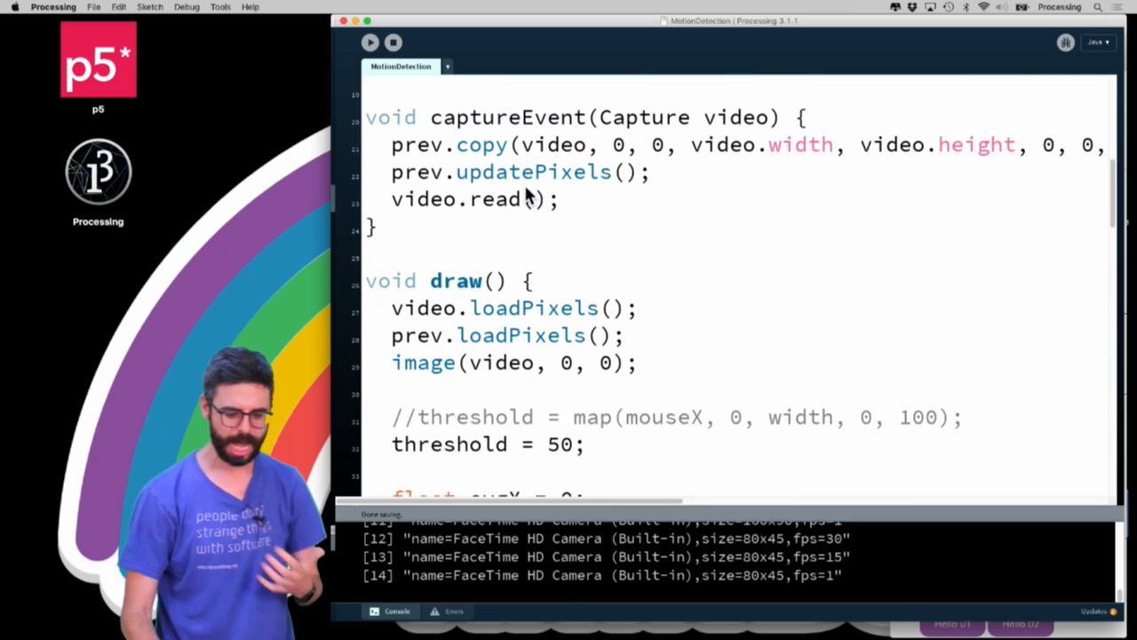
pyautogui.scroll(2, 525, 191)
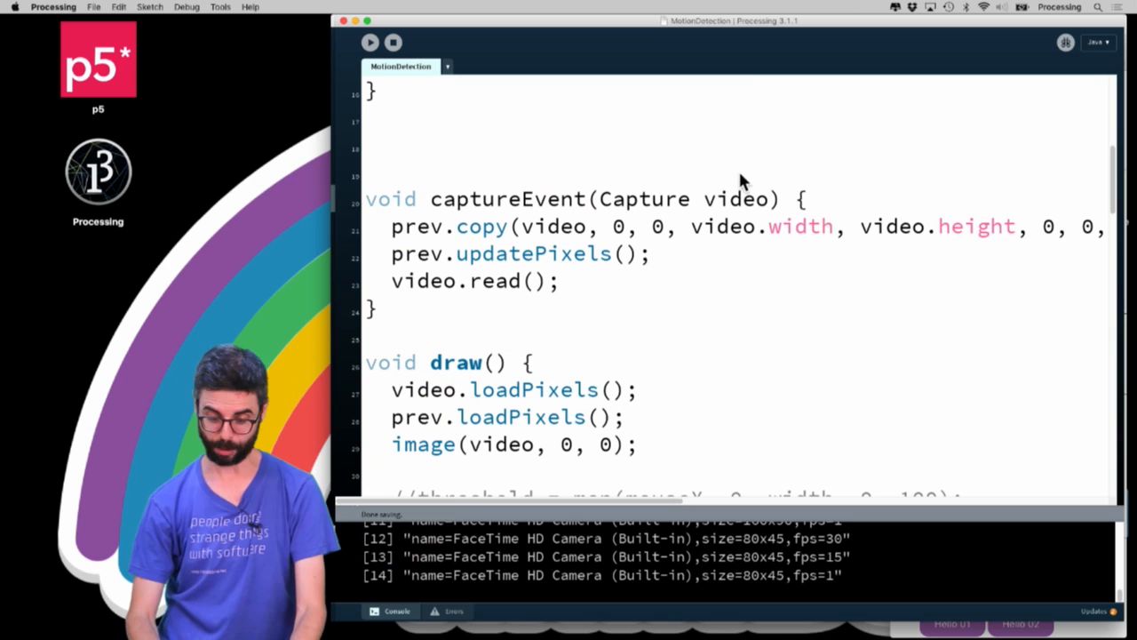
# Move the two prev copy lines from captureEvent() into a new void mousePressed() function and run.
pyautogui.press('Right')
pyautogui.hotkey('shift', 'Down')
pyautogui.hotkey('shift', 'Down')
pyautogui.press('BackSpace')
pyautogui.press('Up')
pyautogui.press('Up')
pyautogui.press('Up')
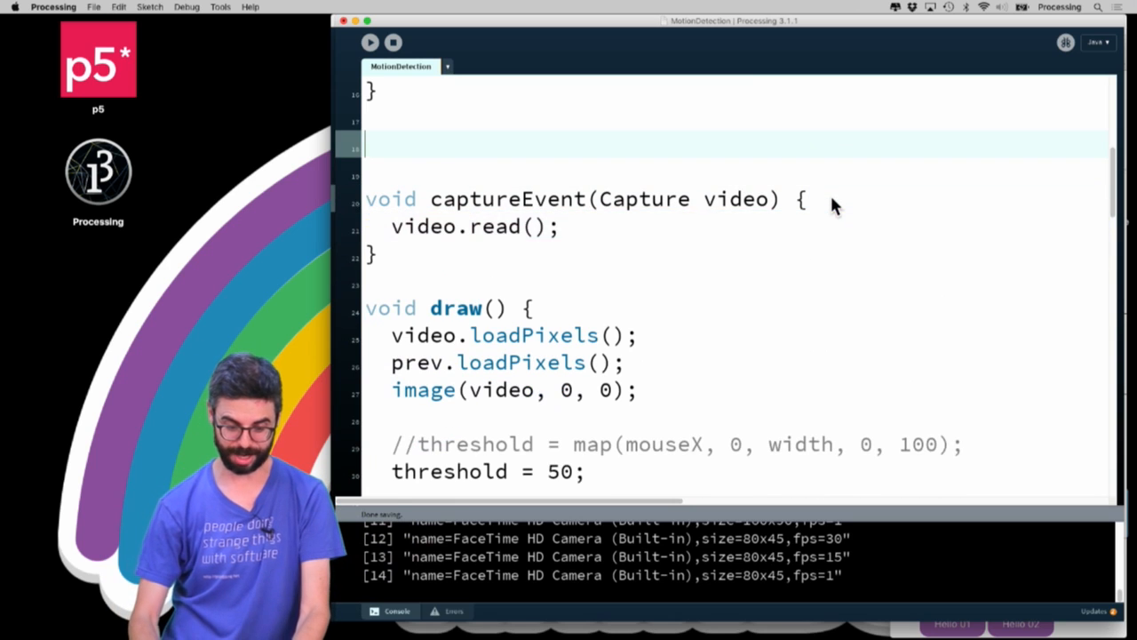
pyautogui.press('Return')
pyautogui.write('void mousePress')
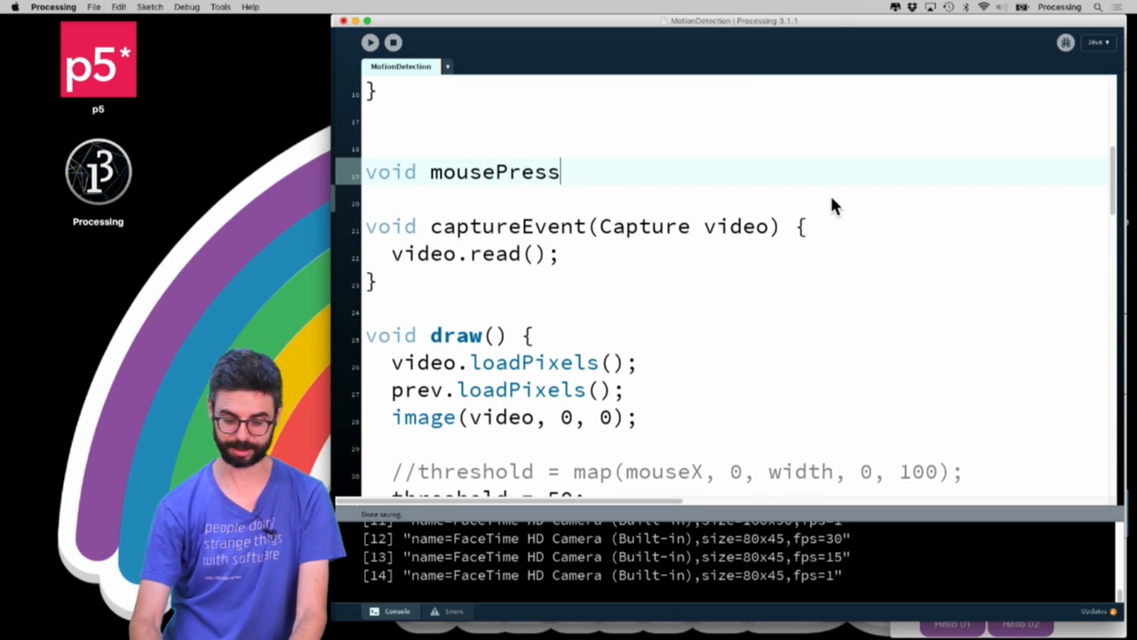
pyautogui.write('{')
pyautogui.press('Return')
pyautogui.press('super+v')
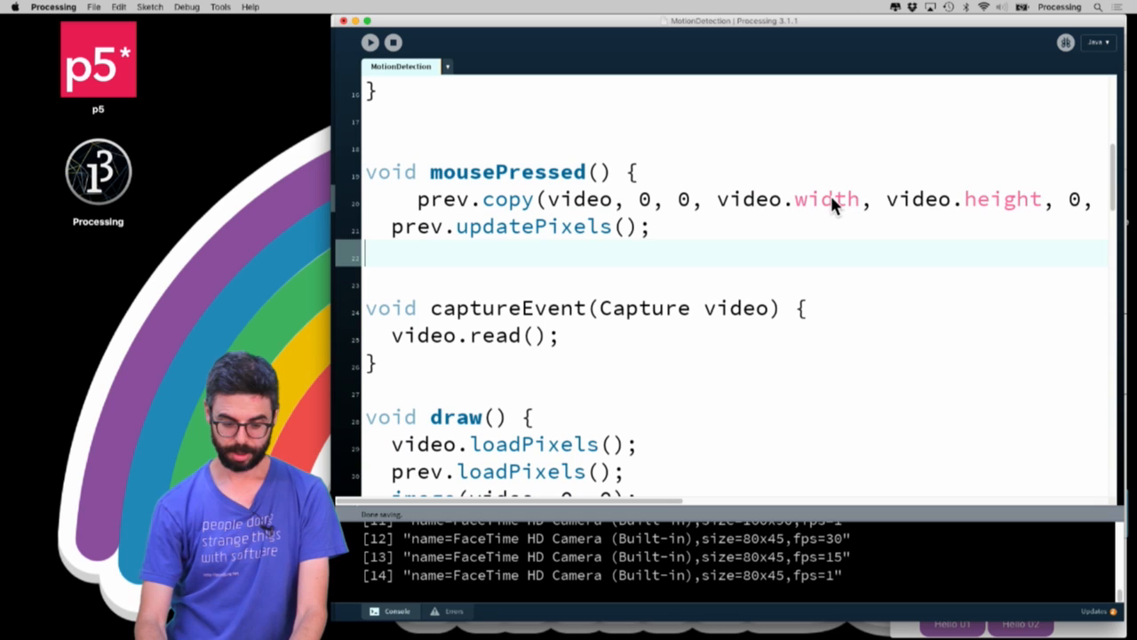
pyautogui.hotkey('ctrl', 't')
pyautogui.hotkey('ctrl', 'r')
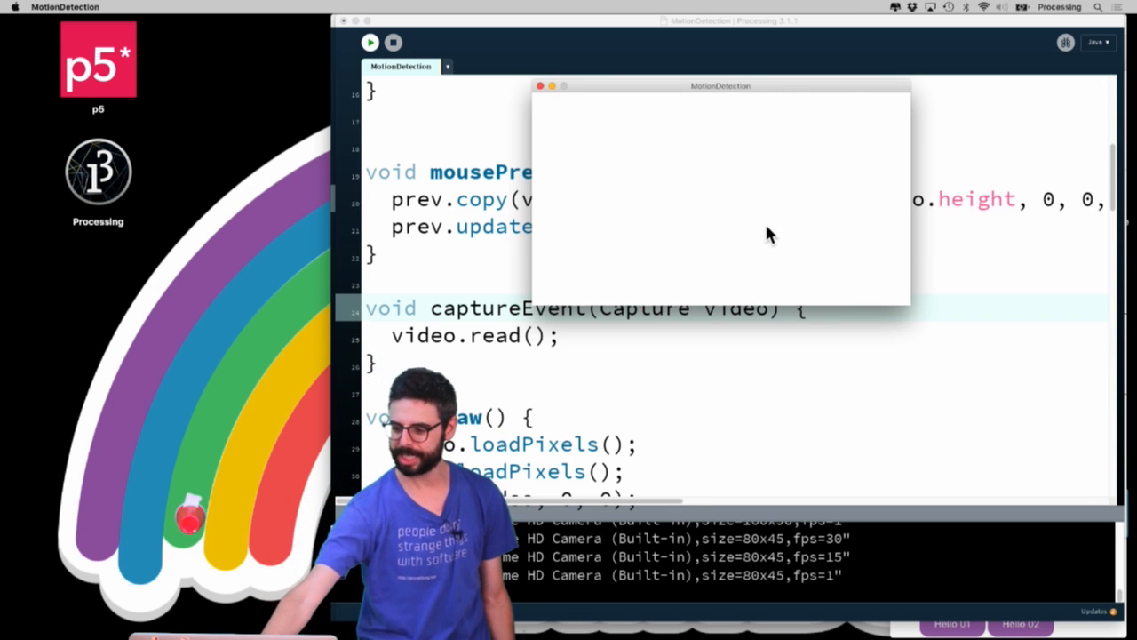
# Capture a reference frame by clicking the sketch, watch the motion image, then close it.
pyautogui.click(767, 226)
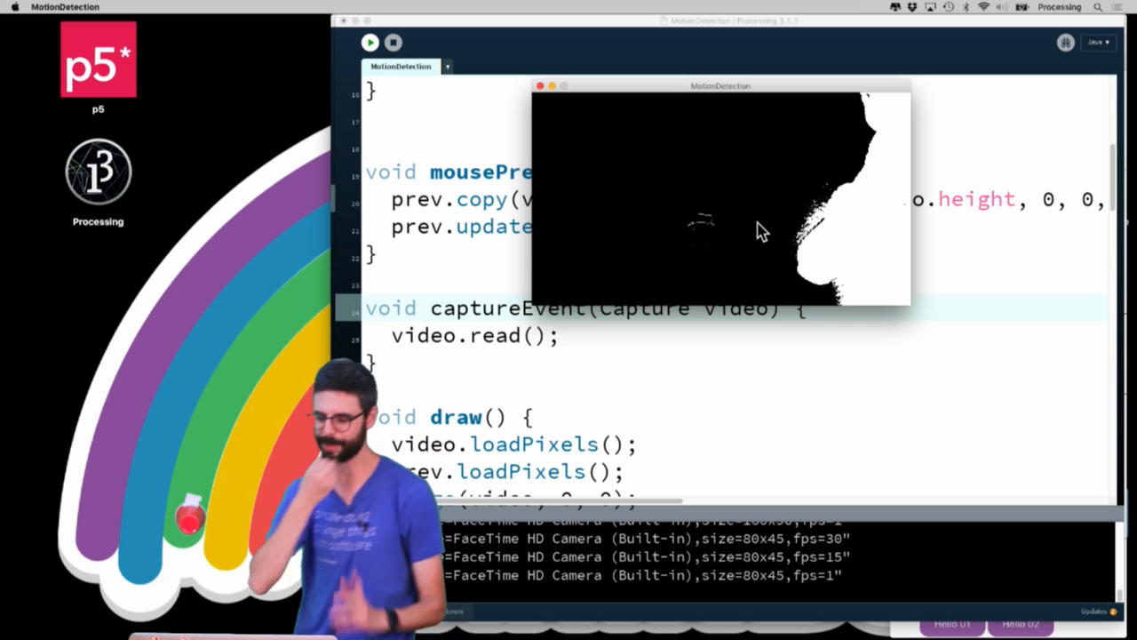
pyautogui.press('Escape')
pyautogui.scroll(-3, 624, 350)
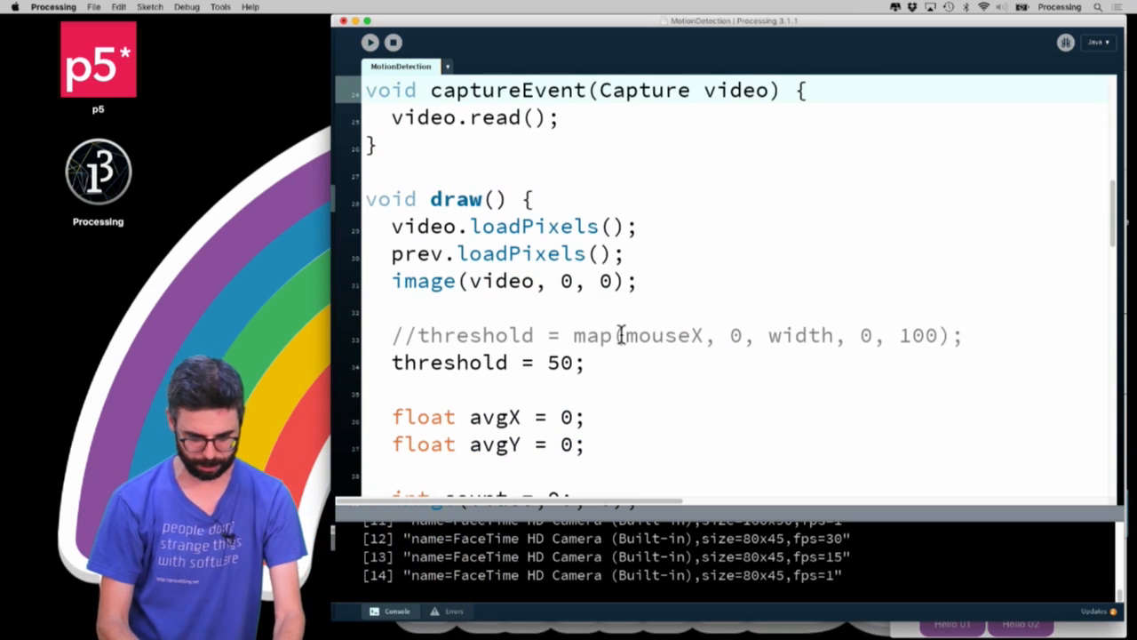
pyautogui.scroll(-2, 622, 335)
pyautogui.scroll(-5, 666, 423)
pyautogui.scroll(-3, 667, 422)
pyautogui.scroll(-3, 666, 423)
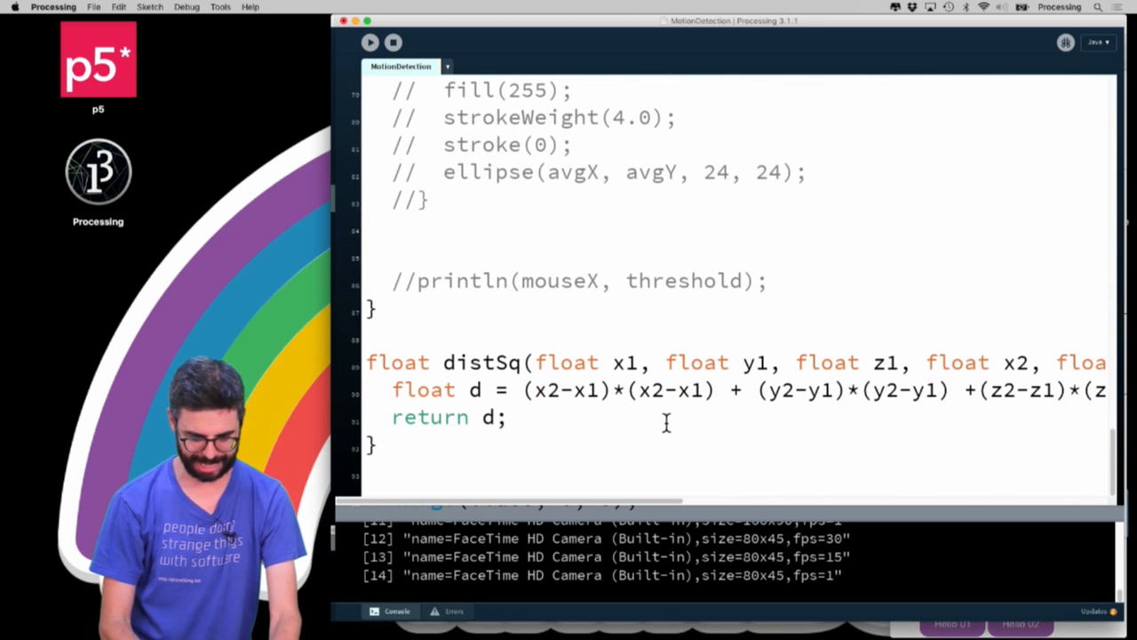
# End draw() with image(video, 0, 0, 100, 100) and image(prev, 100, 0, 100, 100) thumbnails and run.
pyautogui.press('Return')
pyautogui.write('image(video, 0,0,100,100')
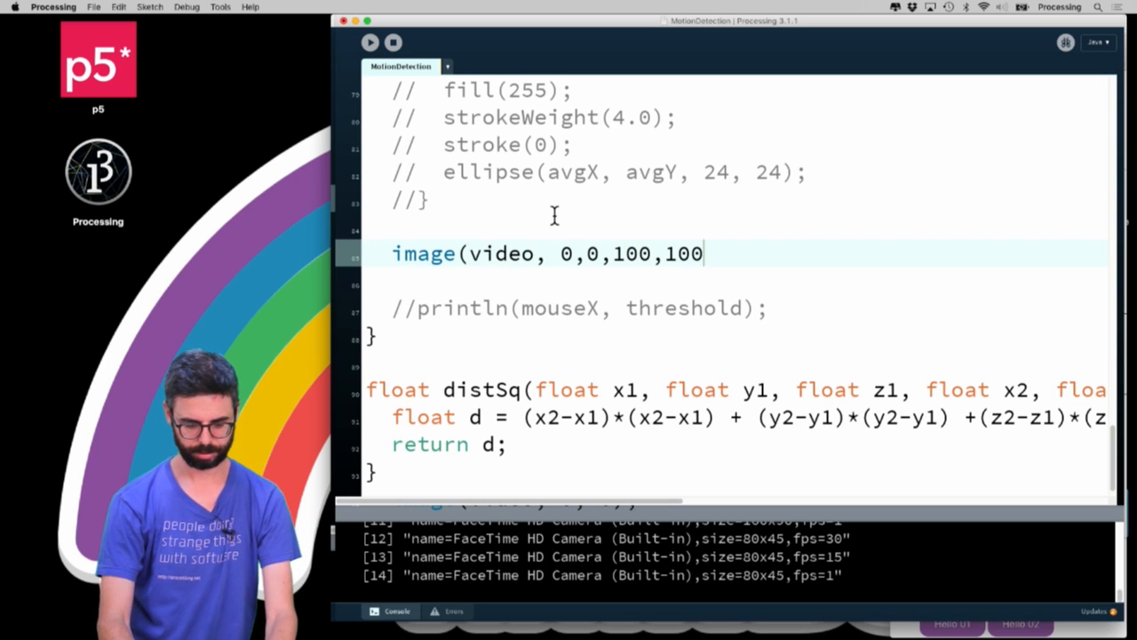
pyautogui.write(');')
pyautogui.press('Return')
pyautogui.write('image(prev,0')
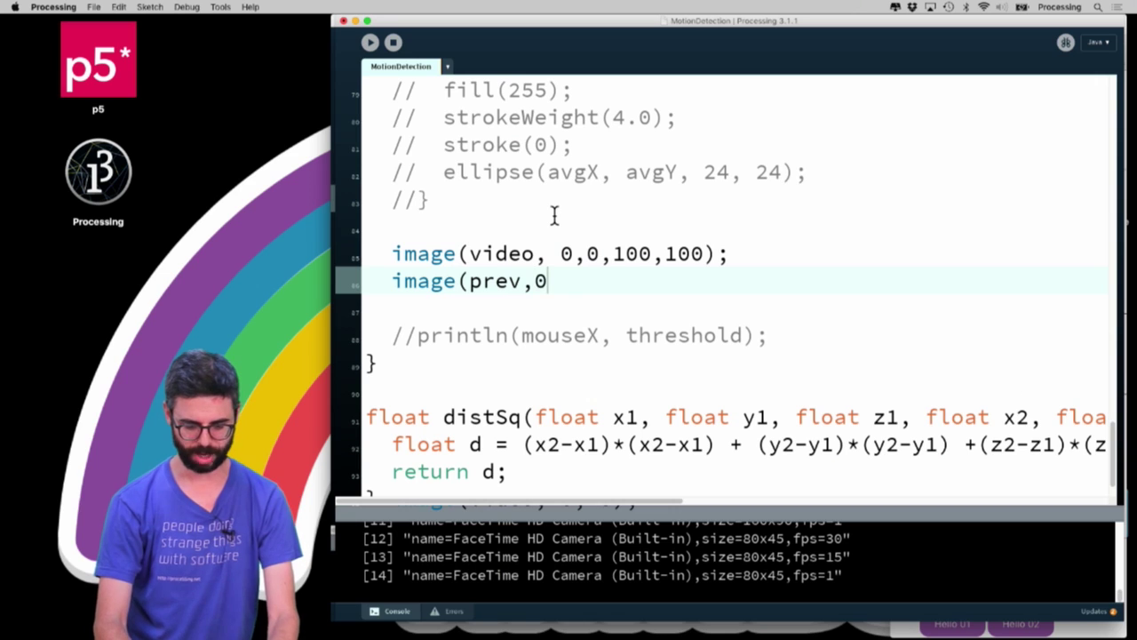
pyautogui.press('BackSpace')
pyautogui.write('100, 0, 100,100);')
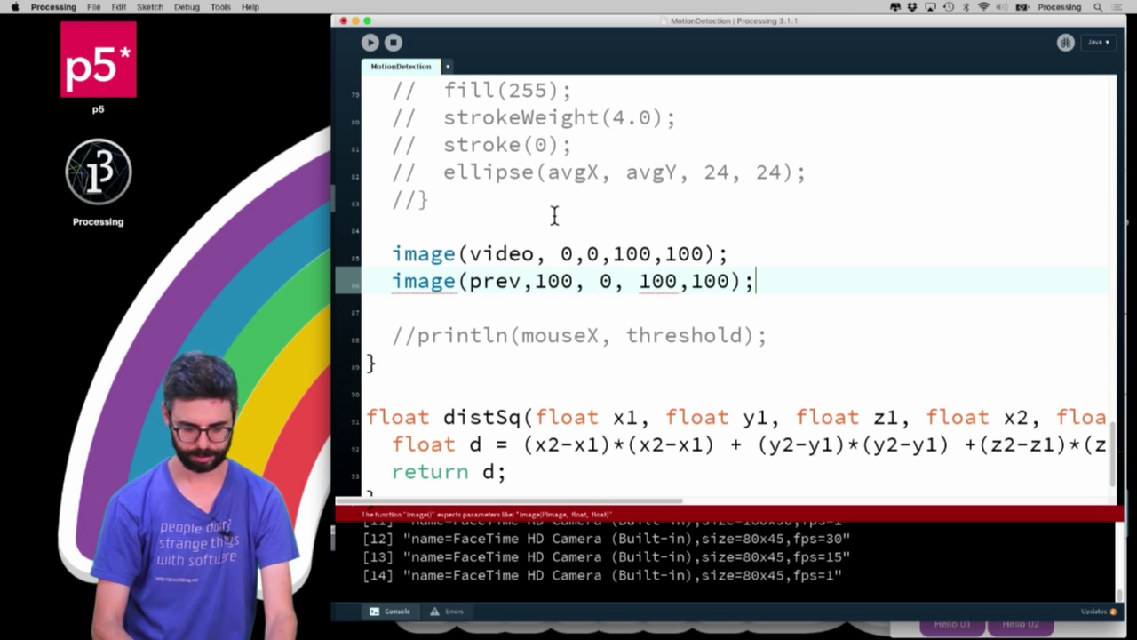
pyautogui.press('super+t')
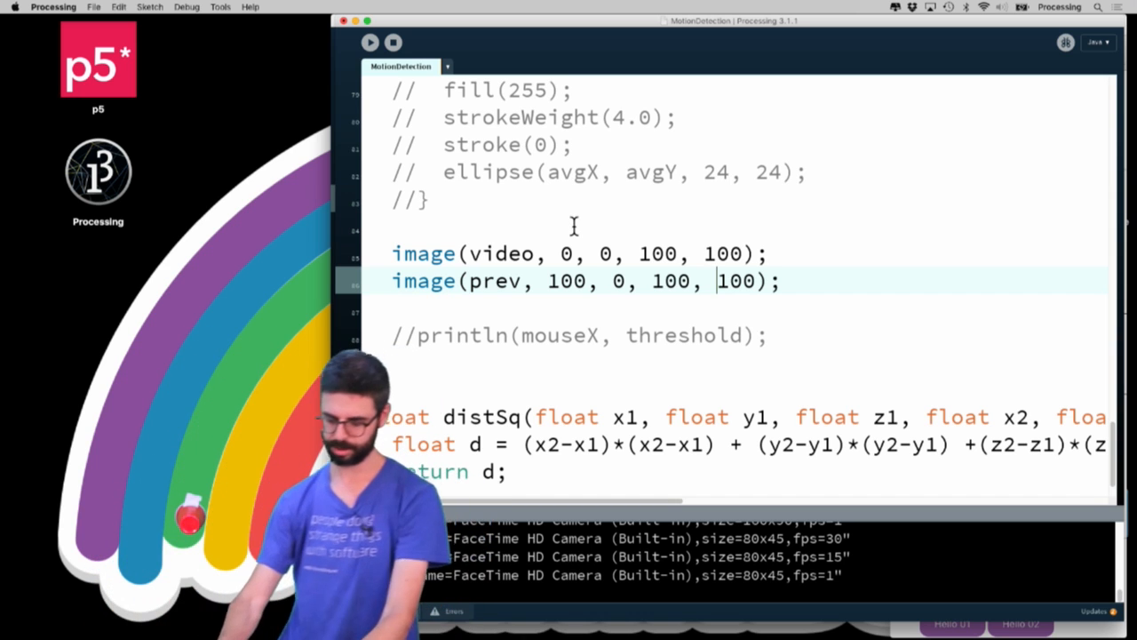
pyautogui.press('super+r')
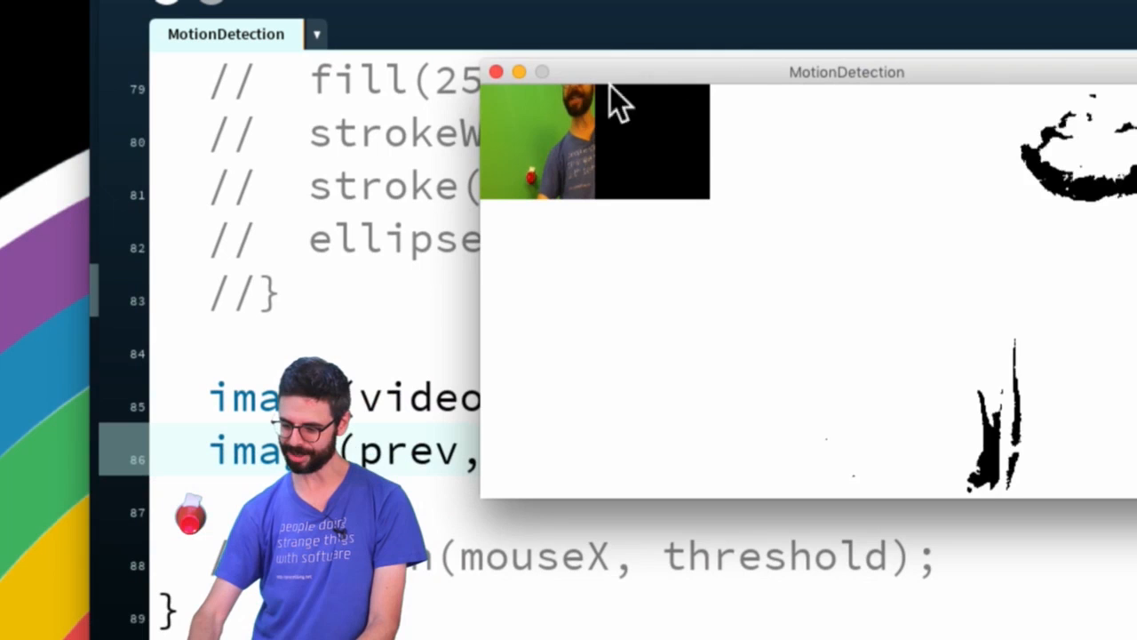
# Move the sketch window left, capture a new reference frame, observe the thumbnails, then close it.
pyautogui.moveTo(787, 81); pyautogui.dragTo(599, 97)
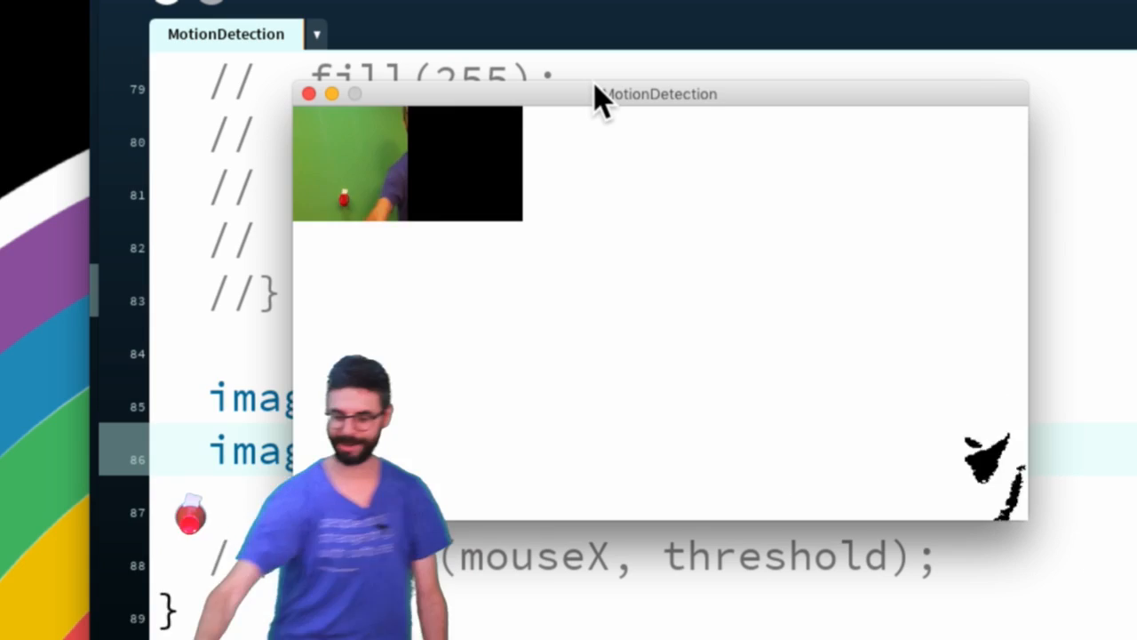
pyautogui.click(589, 222)
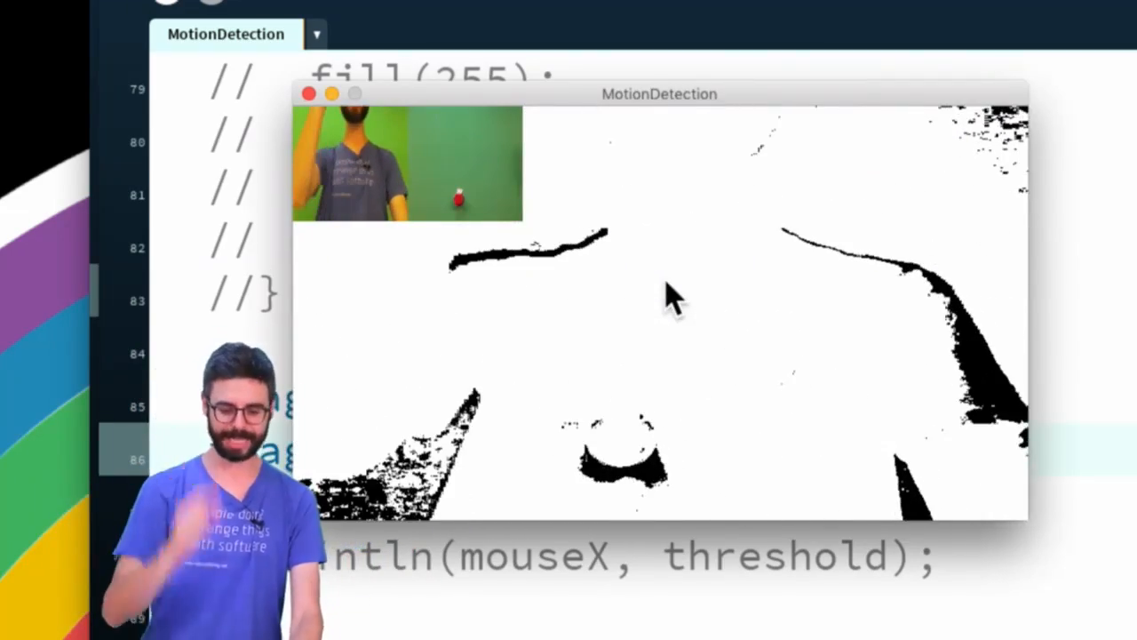
pyautogui.press('Escape')
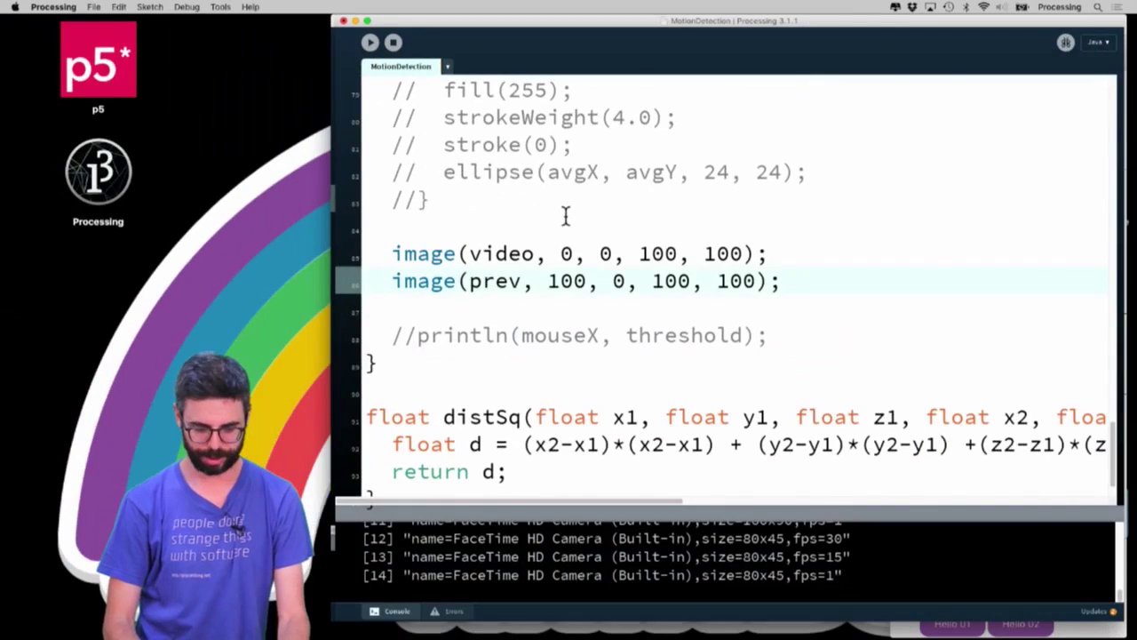
pyautogui.scroll(1, 563, 216)
pyautogui.scroll(3, 534, 222)
pyautogui.scroll(1, 533, 218)
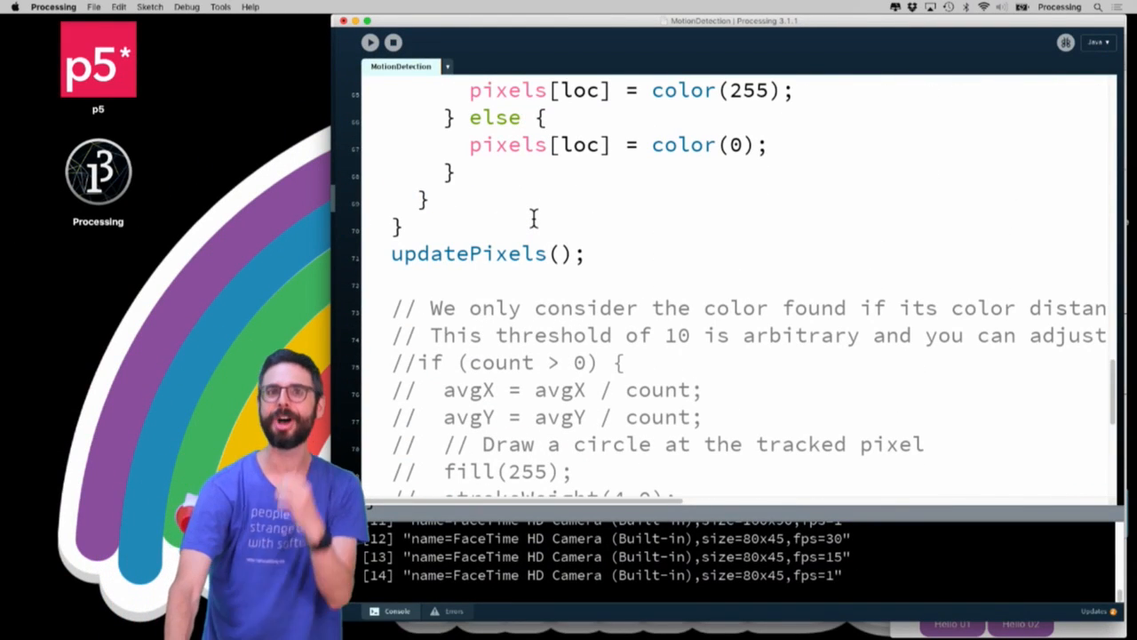
pyautogui.scroll(3, 533, 218)
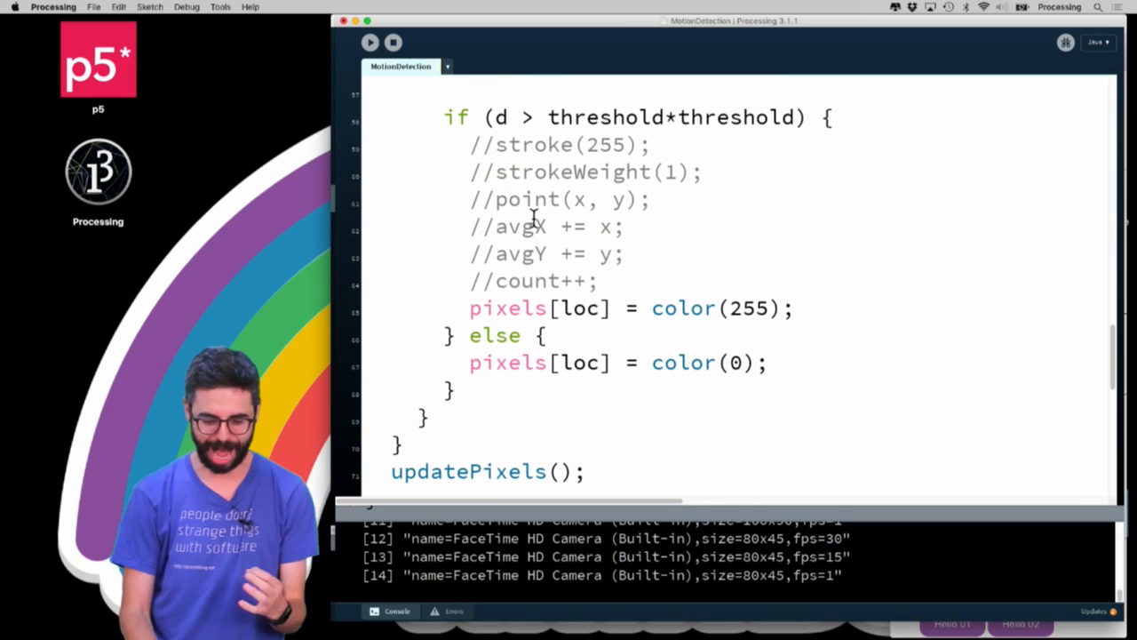
# Uncomment the if (count > 0) averaging block with fill(255,0,255), strokeWeight 2.0, 36x36 ellipse, and run.
pyautogui.moveTo(646, 268)
pyautogui.mouseDown()
pyautogui.moveTo(364, 180)
pyautogui.moveTo(362, 214)
pyautogui.mouseUp()
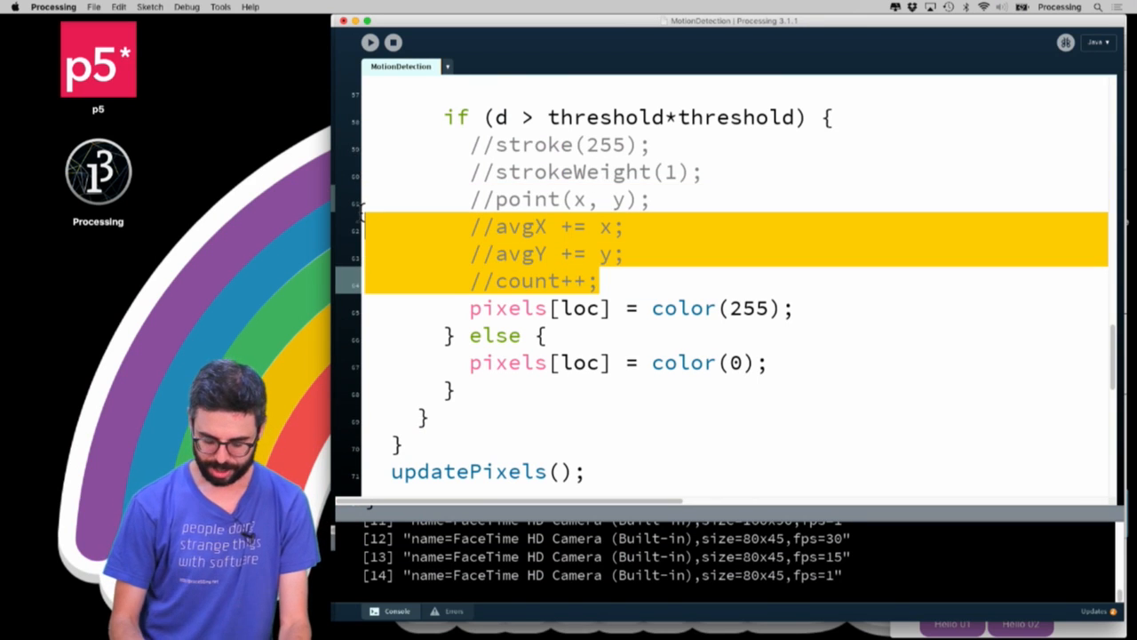
pyautogui.click(554, 242)
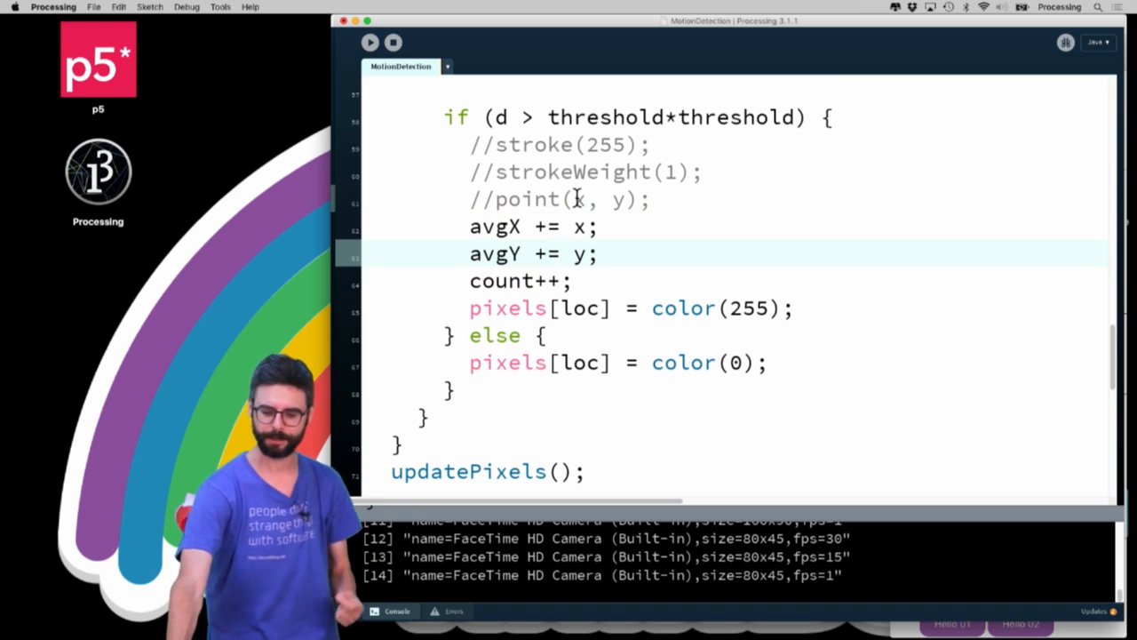
pyautogui.scroll(-2, 573, 266)
pyautogui.scroll(-3, 574, 304)
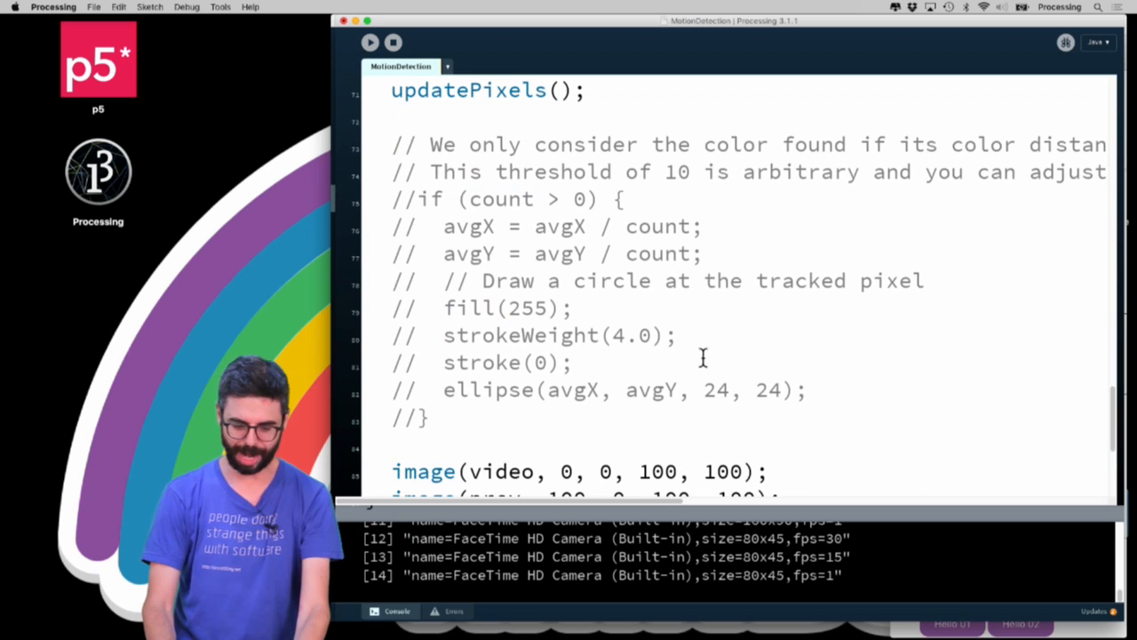
pyautogui.moveTo(503, 404); pyautogui.dragTo(323, 212)
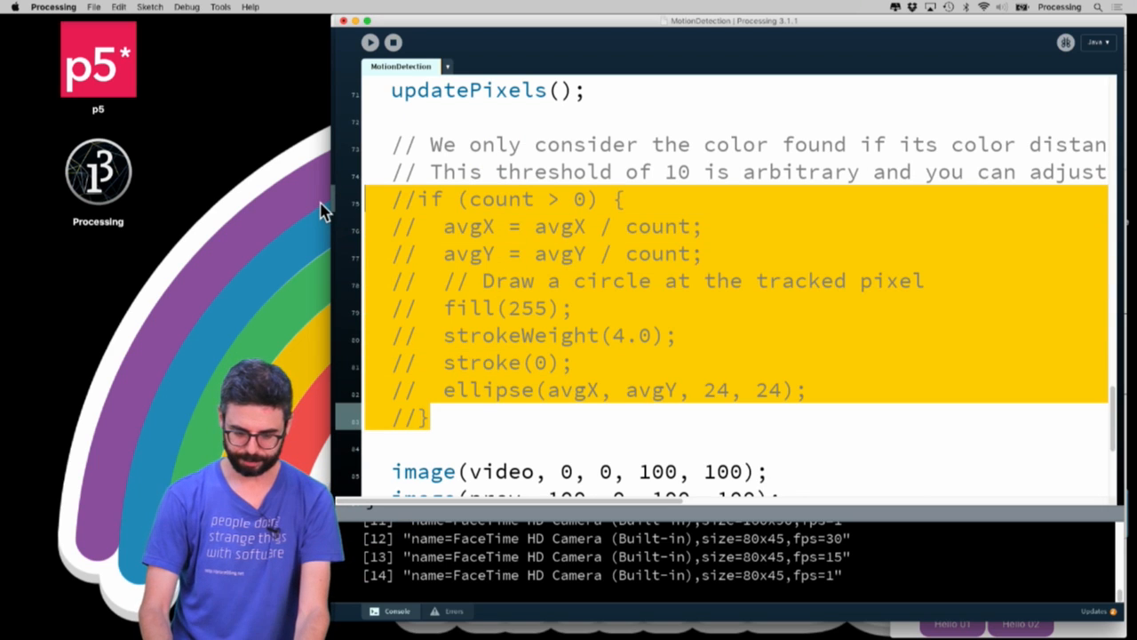
pyautogui.press('super+slash')
pyautogui.click(493, 307)
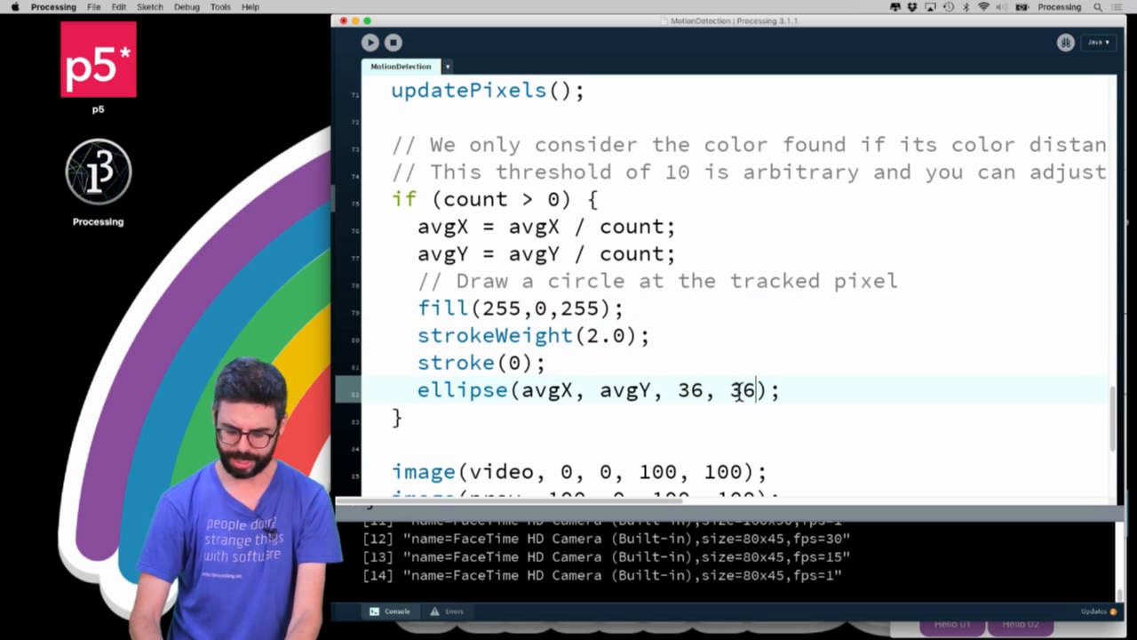
pyautogui.press('super+r')
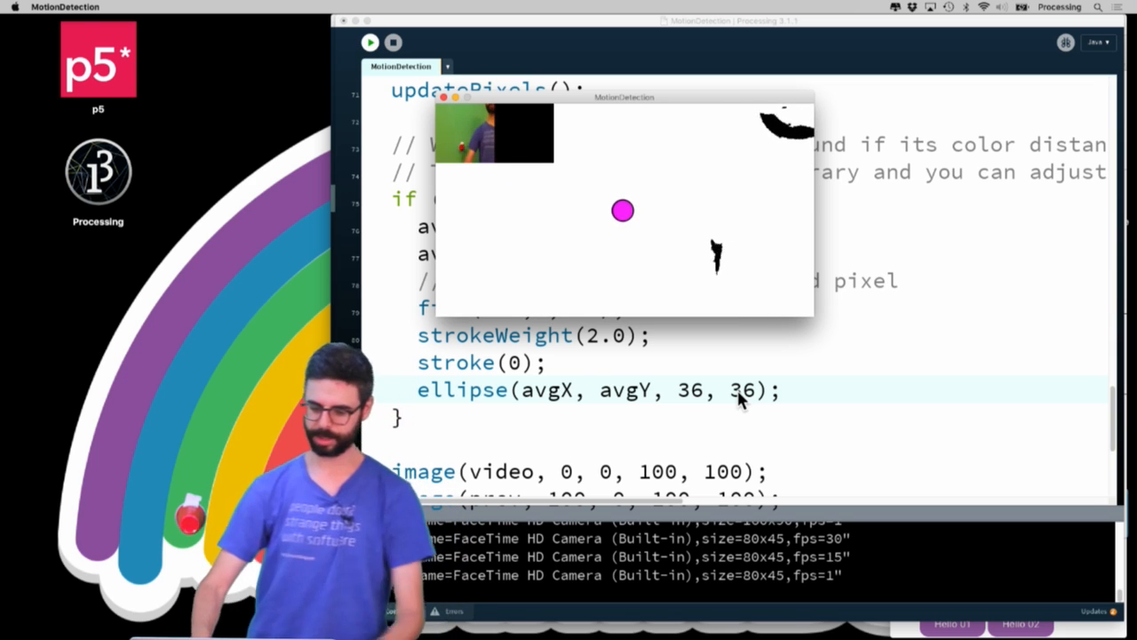
# Comment out both thumbnail image() lines in draw().
pyautogui.click(737, 396)
pyautogui.scroll(-1, 693, 427)
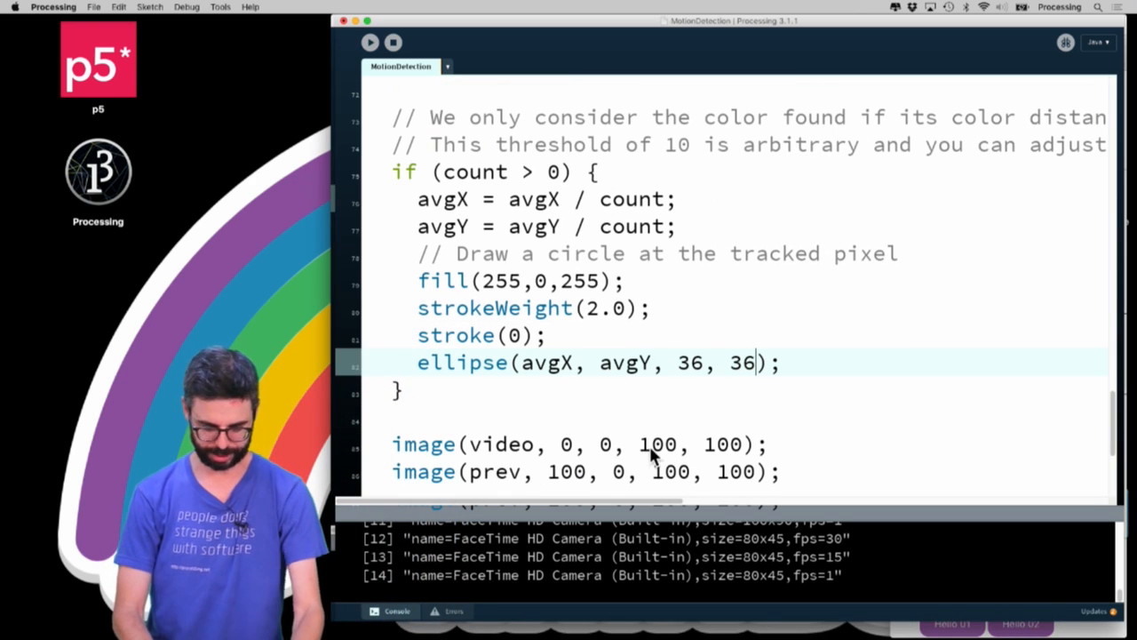
pyautogui.click(388, 444)
pyautogui.write('//')
pyautogui.press('Down')
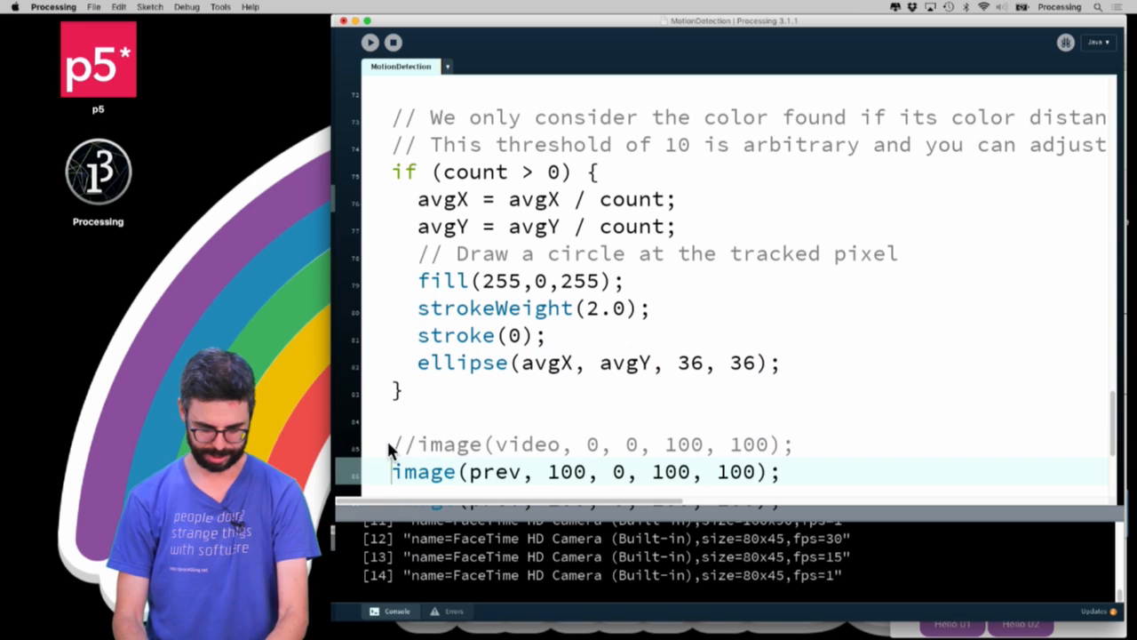
pyautogui.write('//')
pyautogui.scroll(10, 454, 325)
pyautogui.scroll(7, 454, 327)
pyautogui.scroll(2, 454, 327)
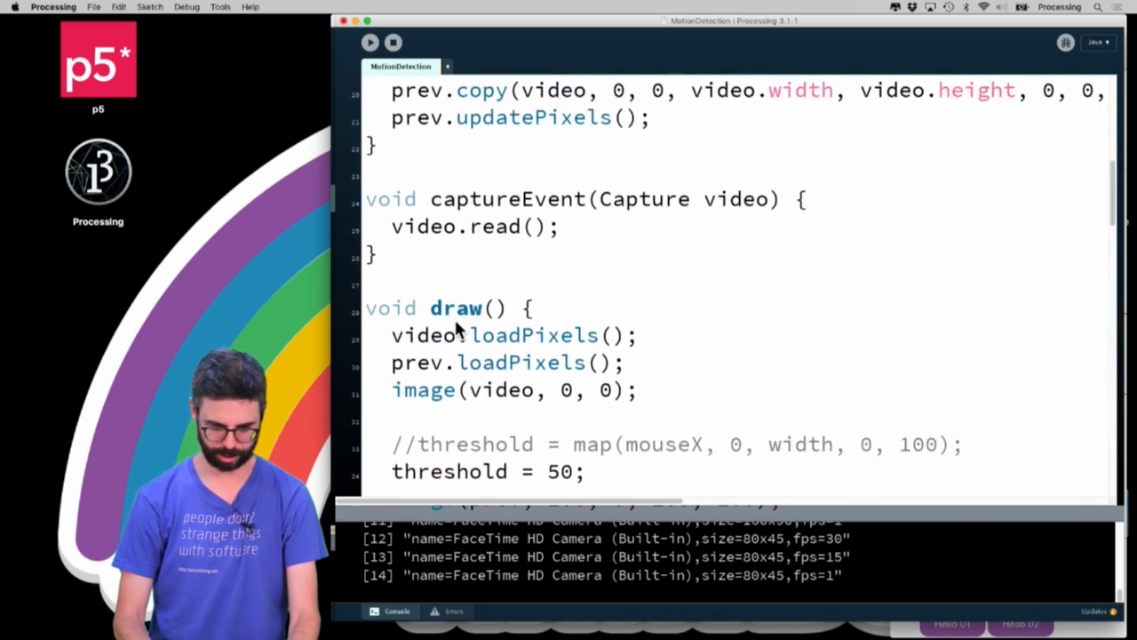
pyautogui.scroll(1, 454, 327)
# Move the prev.copy/updatePixels lines from mousePressed into captureEvent above video.read() and rerun.
pyautogui.hotkey('shift', 'Down')
pyautogui.hotkey('shift', 'Down')
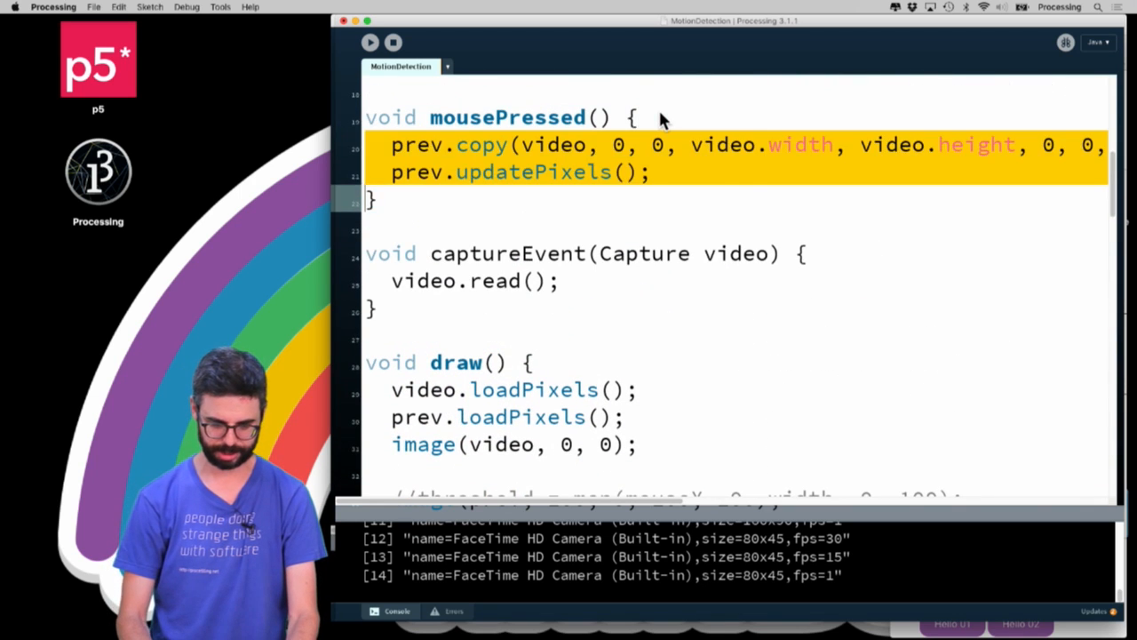
pyautogui.press('super+x')
pyautogui.press('super+v')
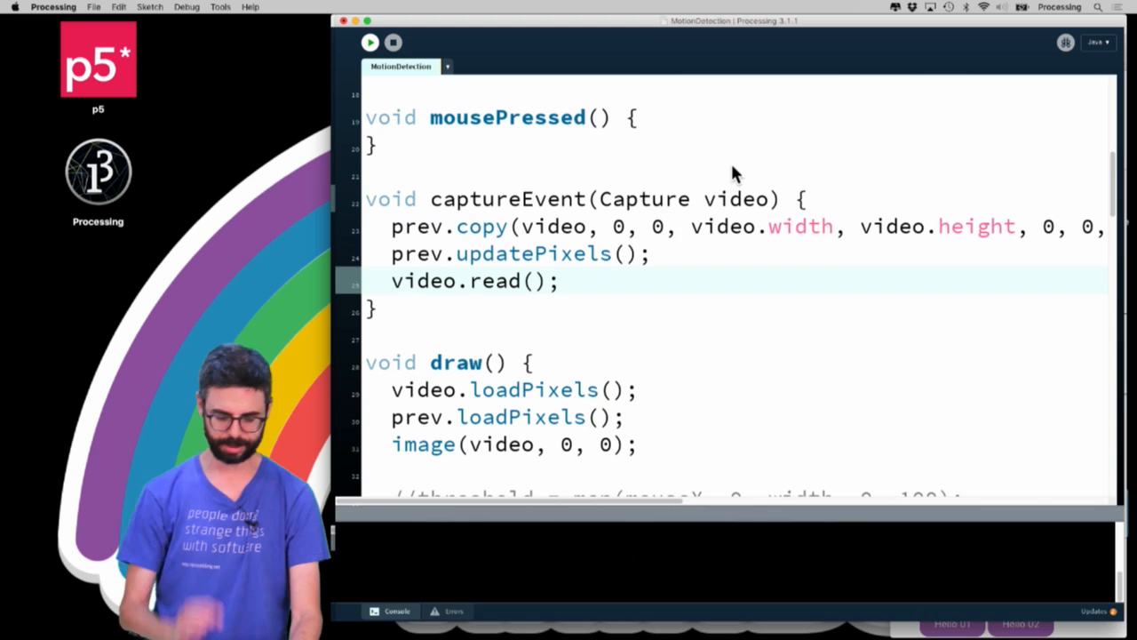
pyautogui.press('super+r')
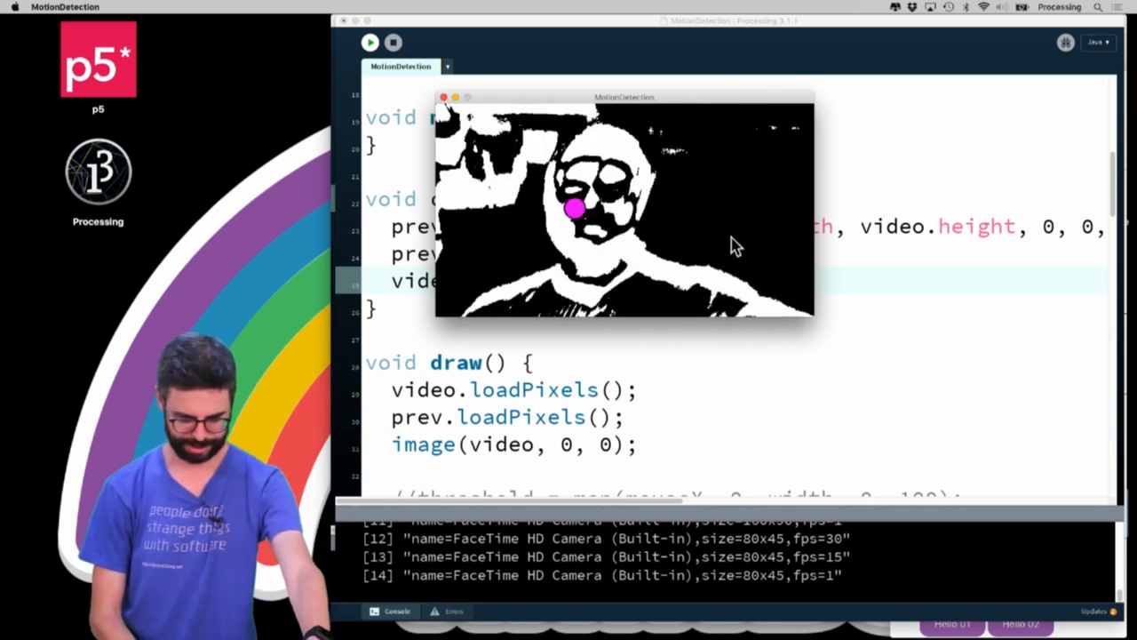
# Move the avgX and avgY declarations out of draw() to globals below threshold.
pyautogui.click(700, 371)
pyautogui.scroll(-5, 700, 371)
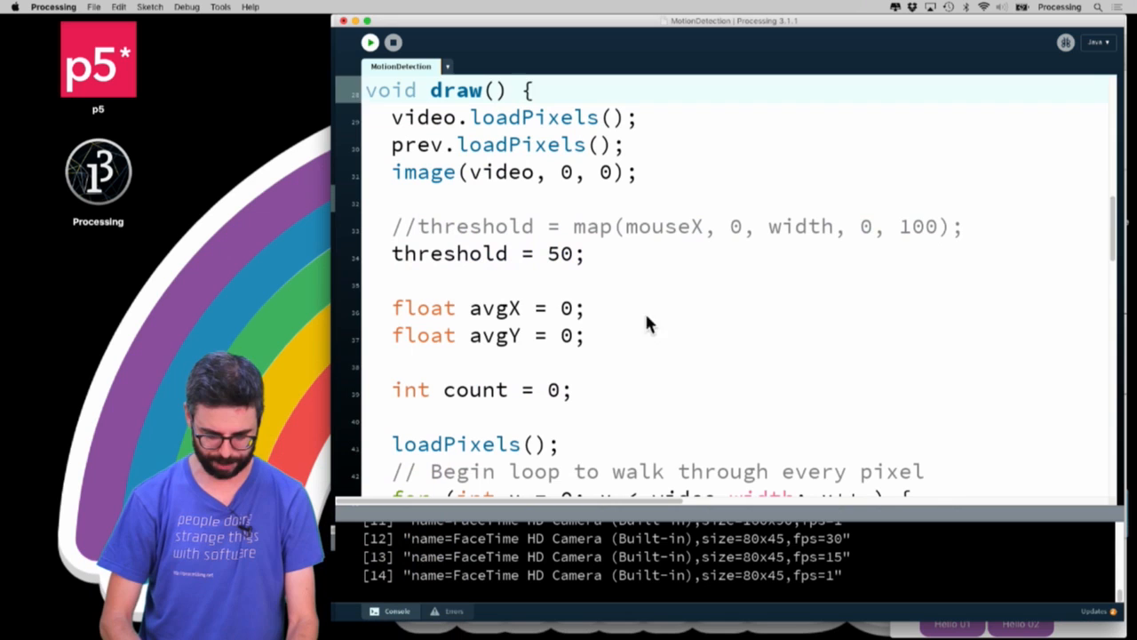
pyautogui.click(610, 281)
pyautogui.press('Down')
pyautogui.hotkey('shift', 'Down')
pyautogui.hotkey('shift', 'Down')
pyautogui.press('BackSpace')
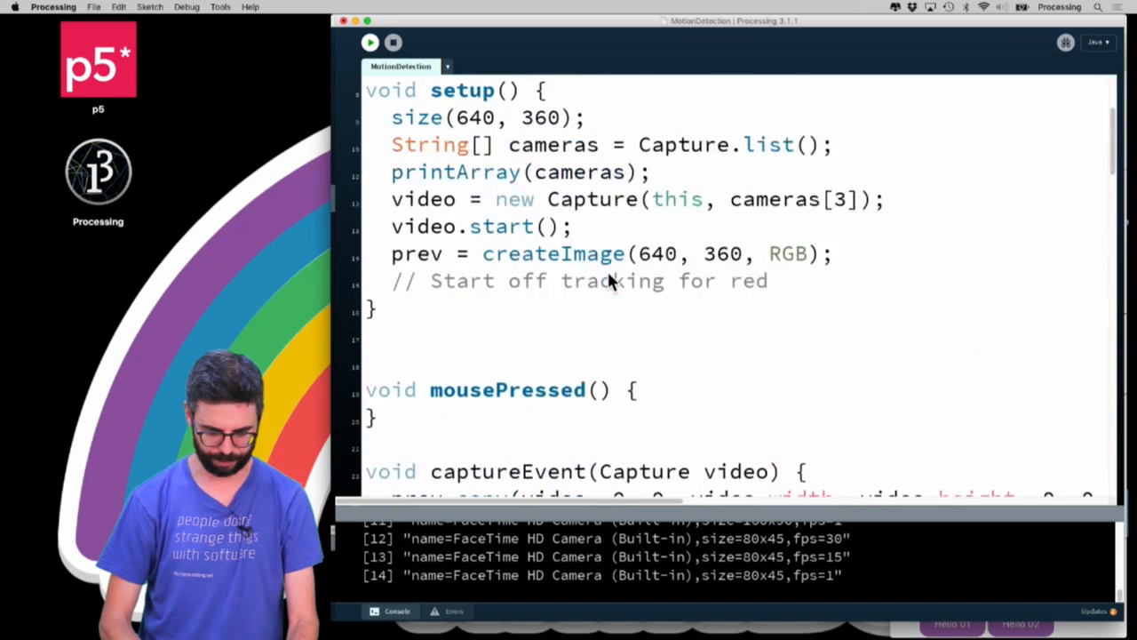
pyautogui.scroll(5, 609, 281)
pyautogui.click(563, 242)
pyautogui.press('Return')
pyautogui.press('Return')
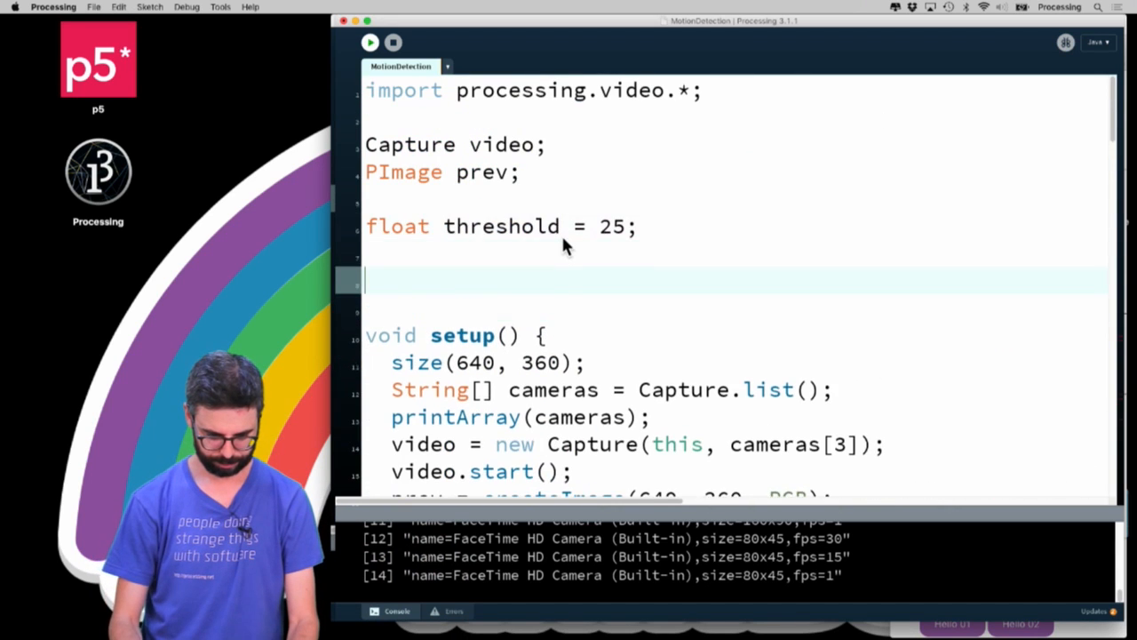
pyautogui.write('float avgX = 0;')
pyautogui.press('Return')
pyautogui.write('float avgY = 0;')
pyautogui.scroll(-10, 573, 315)
pyautogui.scroll(-8, 573, 315)
pyautogui.scroll(-8, 573, 315)
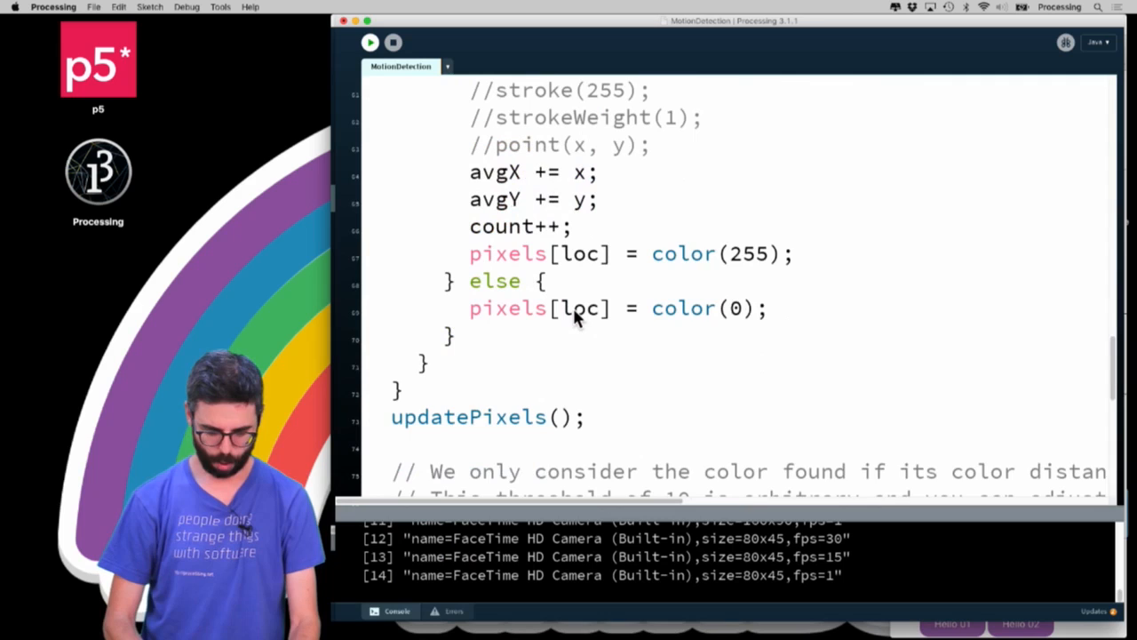
pyautogui.scroll(1, 573, 315)
pyautogui.scroll(-2, 573, 316)
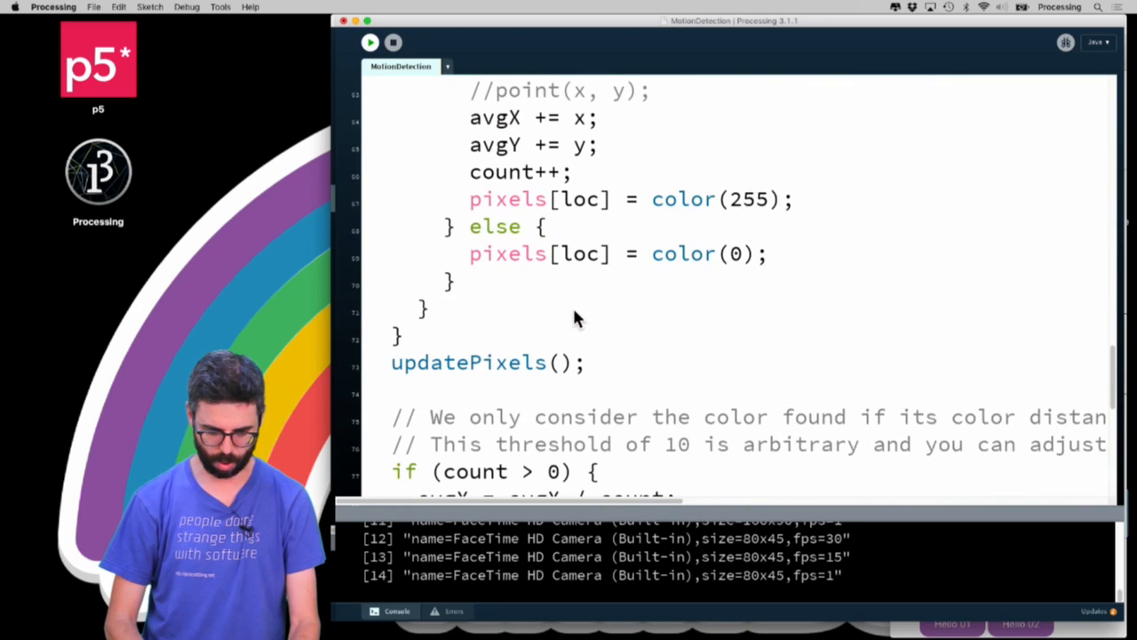
pyautogui.scroll(6, 573, 315)
pyautogui.scroll(-5, 578, 315)
pyautogui.scroll(-2, 578, 315)
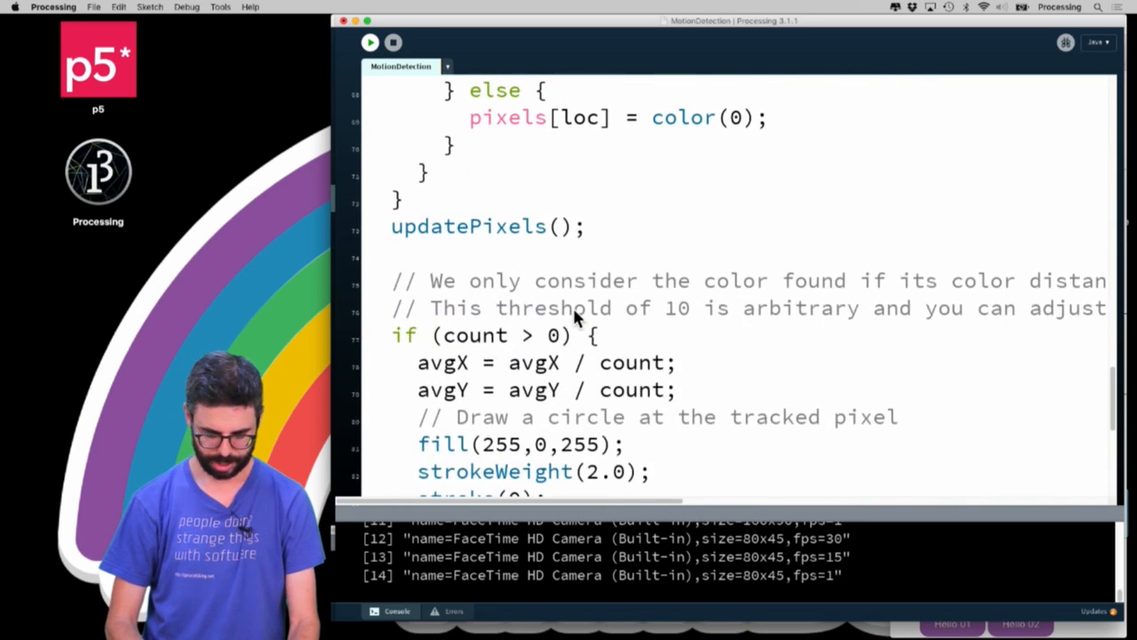
pyautogui.scroll(-2, 577, 317)
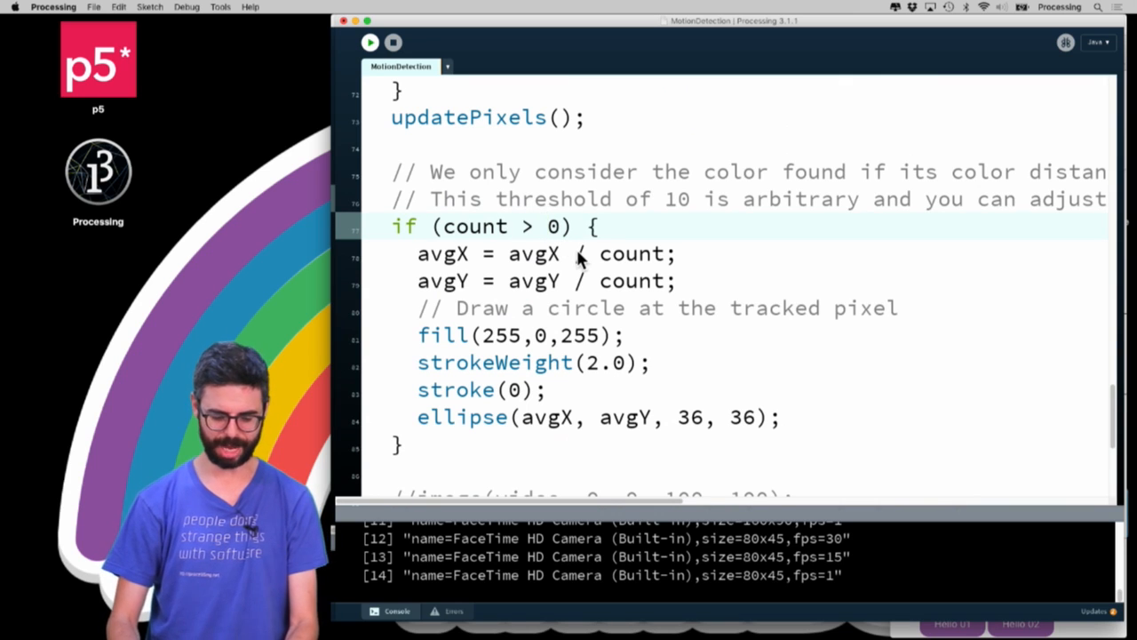
pyautogui.write('2')
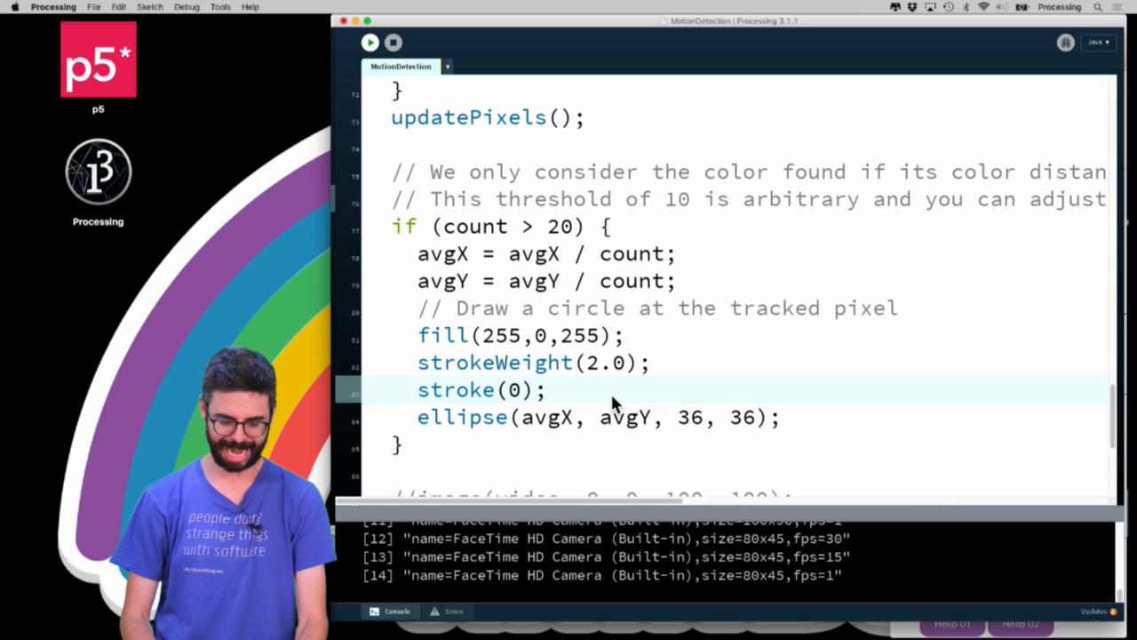
# Update averages only when count > 20, draw the circle after the if block, auto-format and rerun.
pyautogui.hotkey('shift', 'Down')
pyautogui.hotkey('shift', 'Down')
pyautogui.hotkey('shift', 'Down')
pyautogui.hotkey('shift', 'Down')
pyautogui.press('super+x')
pyautogui.press('Down')
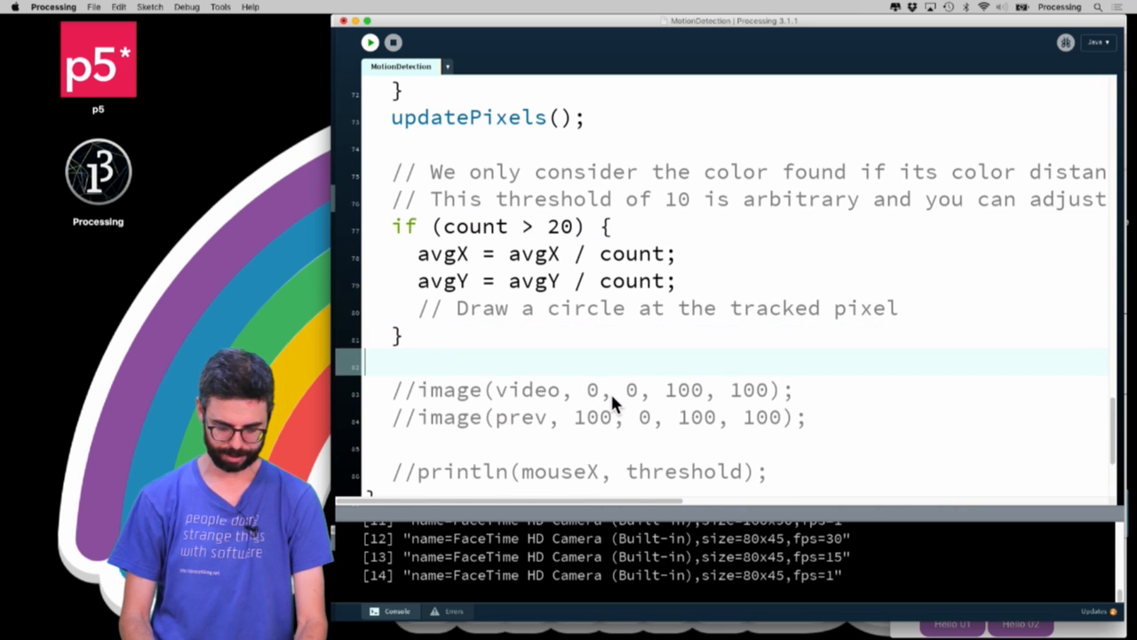
pyautogui.press('super+v')
pyautogui.press('super+t')
pyautogui.press('super+r')
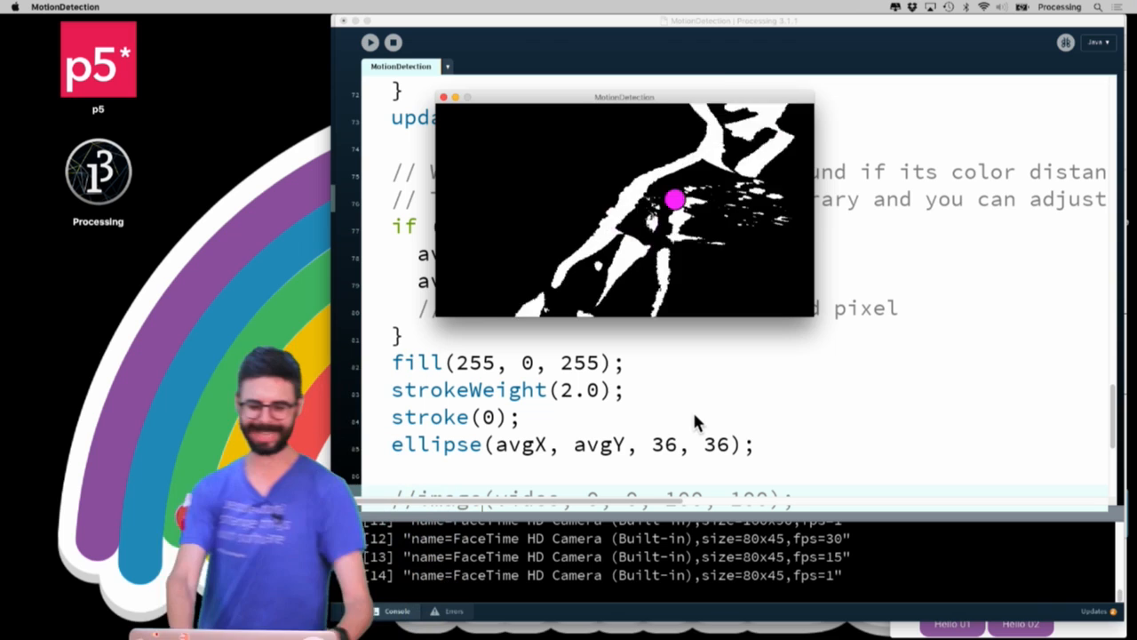
# Raise the count threshold in the if condition to 200 and rerun the sketch.
pyautogui.click(612, 444)
pyautogui.click(570, 227)
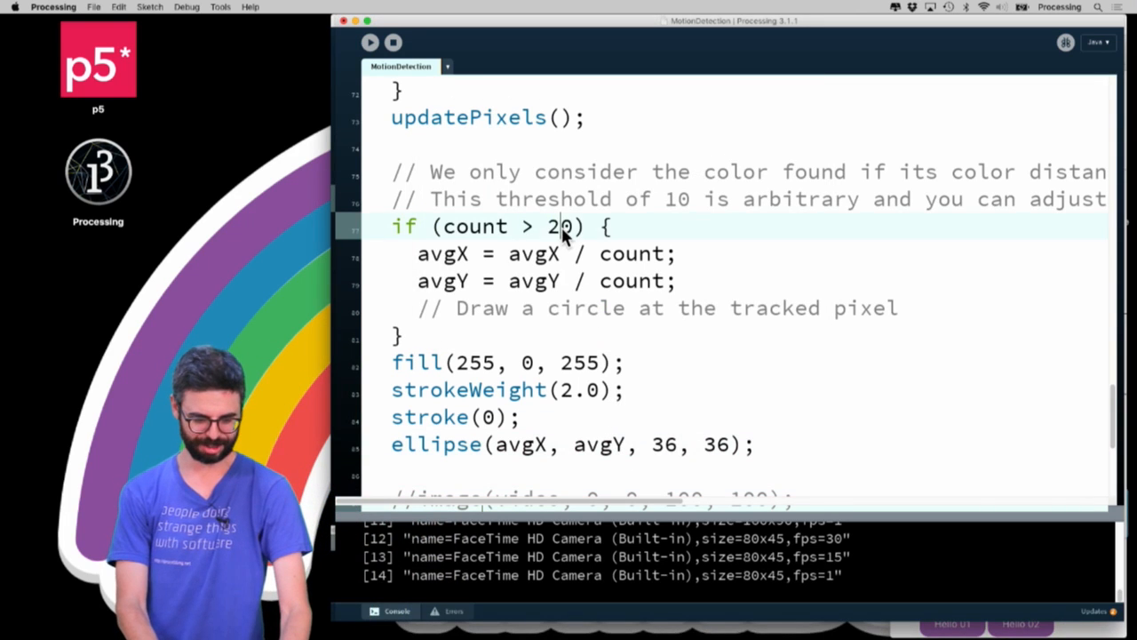
pyautogui.press('BackSpace')
pyautogui.write('00')
pyautogui.press('super+r')
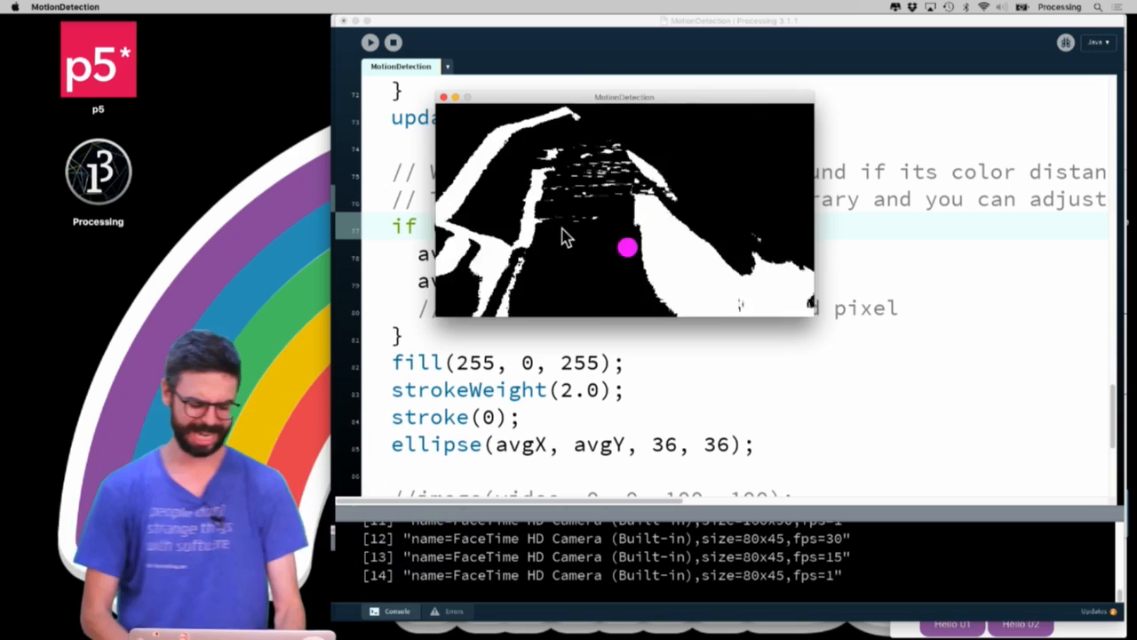
# Declare global lerpX and lerpY variables below the avgY declaration.
pyautogui.click(613, 373)
pyautogui.scroll(10, 612, 377)
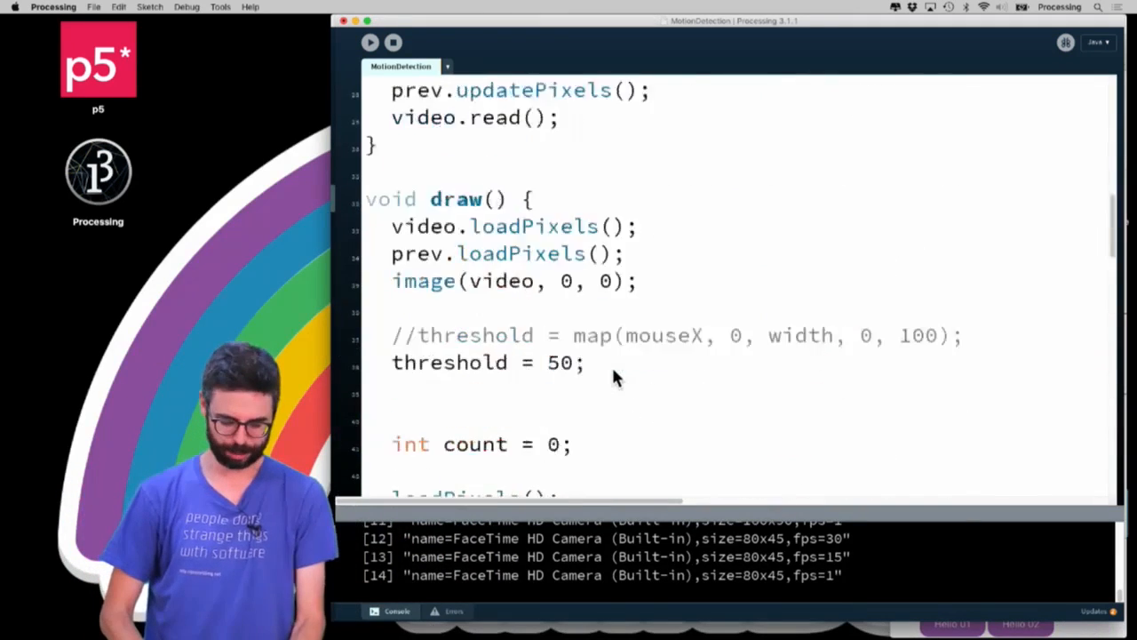
pyautogui.scroll(10, 611, 377)
pyautogui.click(593, 313)
pyautogui.press('Return')
pyautogui.press('Return')
pyautogui.write('fl')
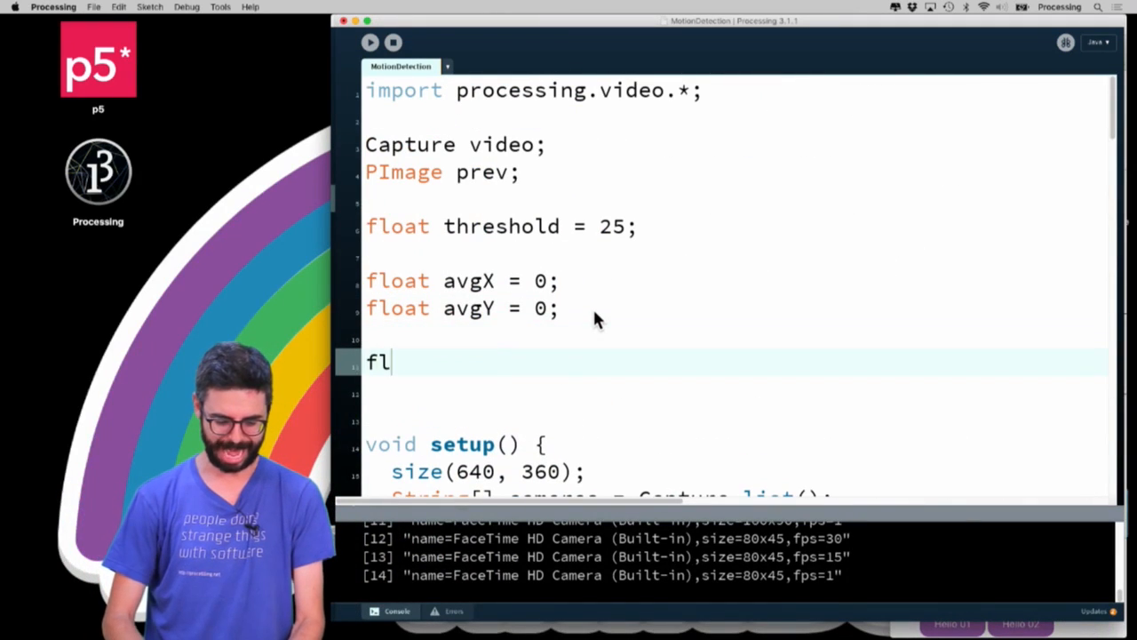
pyautogui.write('oat lerpX = ')
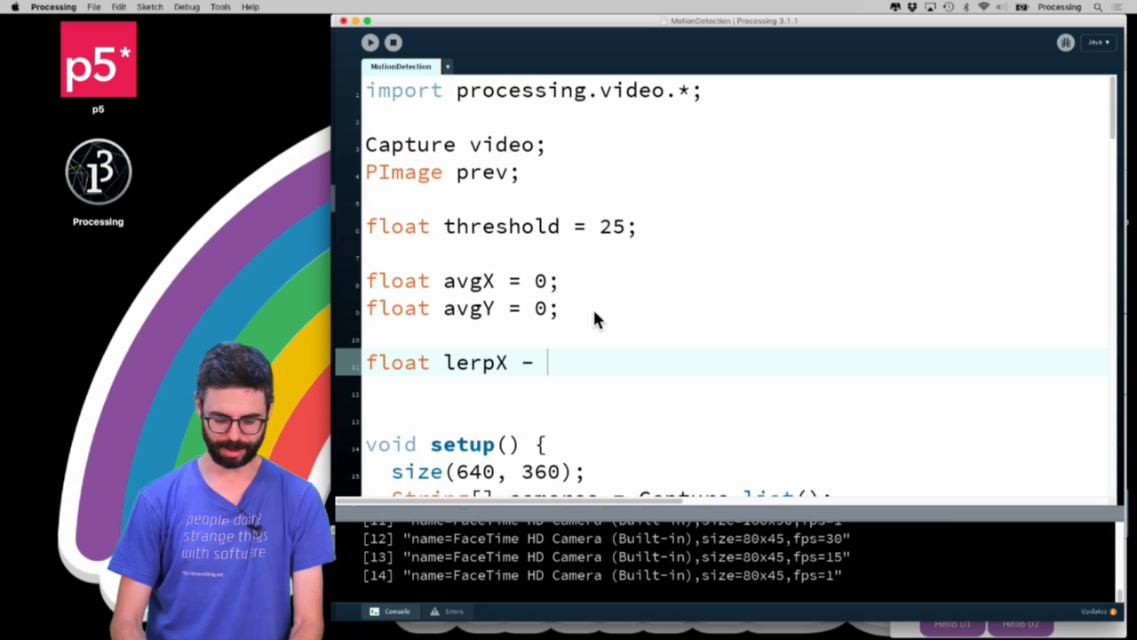
pyautogui.write('0.')
pyautogui.press('BackSpace')
pyautogui.press('BackSpace')
pyautogui.press('BackSpace')
pyautogui.write('0;')
pyautogui.press('Return')
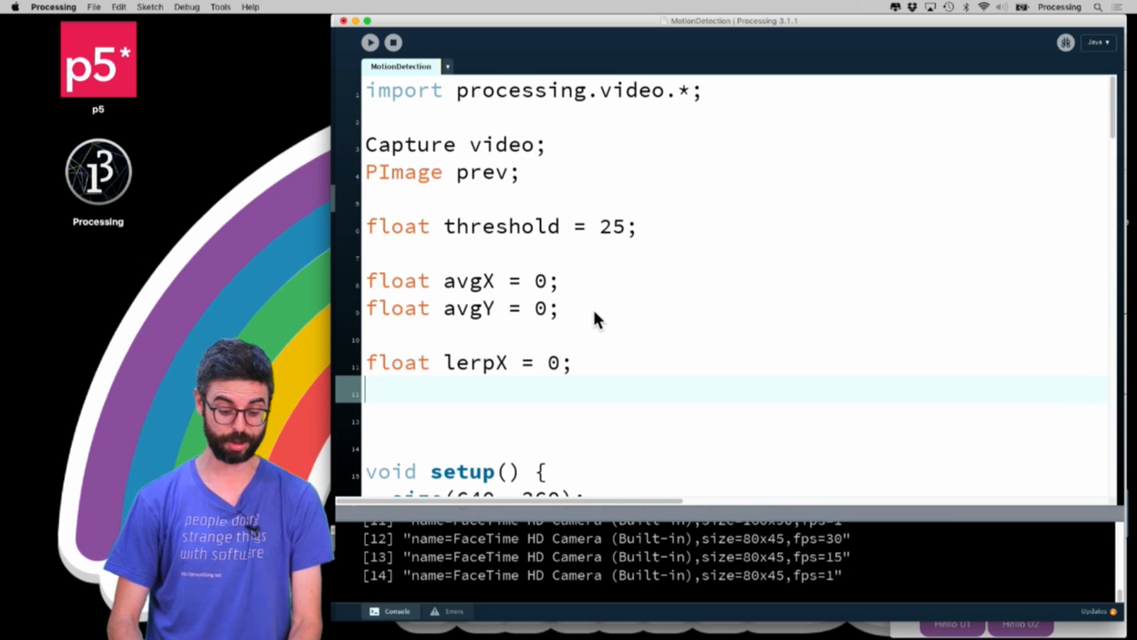
pyautogui.write('flaot l')
pyautogui.press('BackSpace')
pyautogui.press('BackSpace')
pyautogui.press('BackSpace')
pyautogui.write('oa')
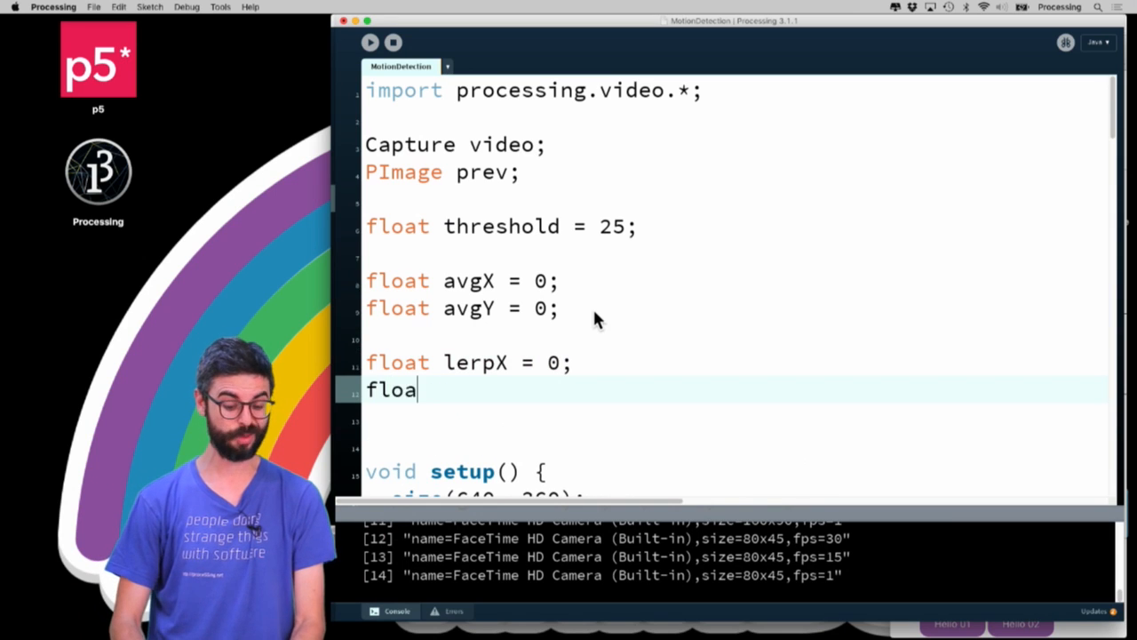
pyautogui.write('t lerpY = 0;')
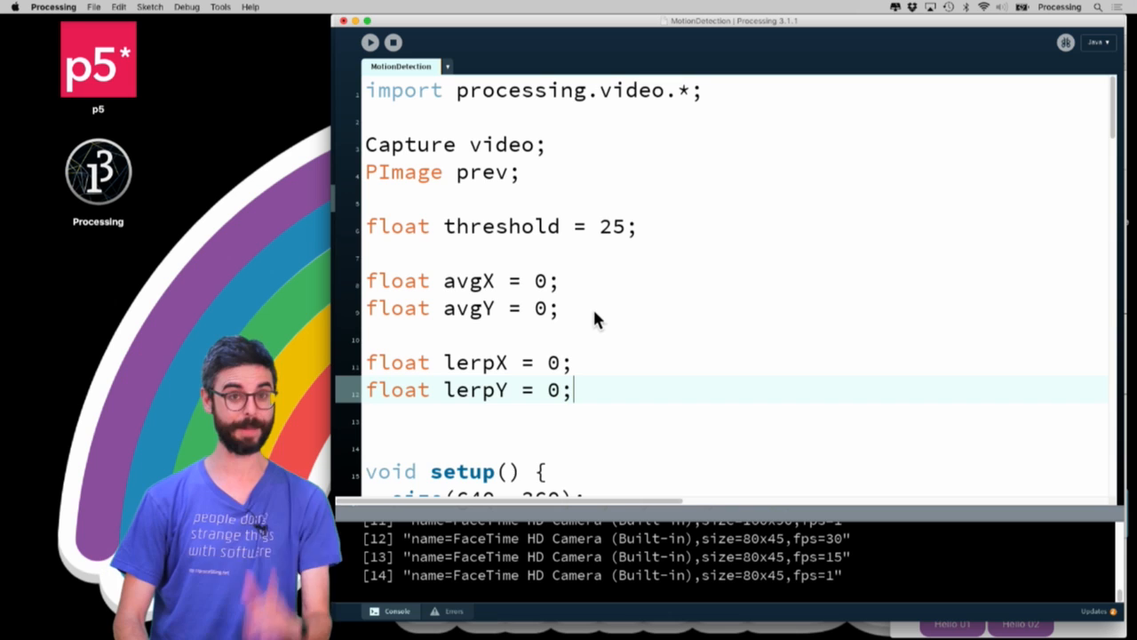
pyautogui.scroll(-5, 597, 413)
pyautogui.scroll(-10, 597, 413)
pyautogui.scroll(-5, 597, 413)
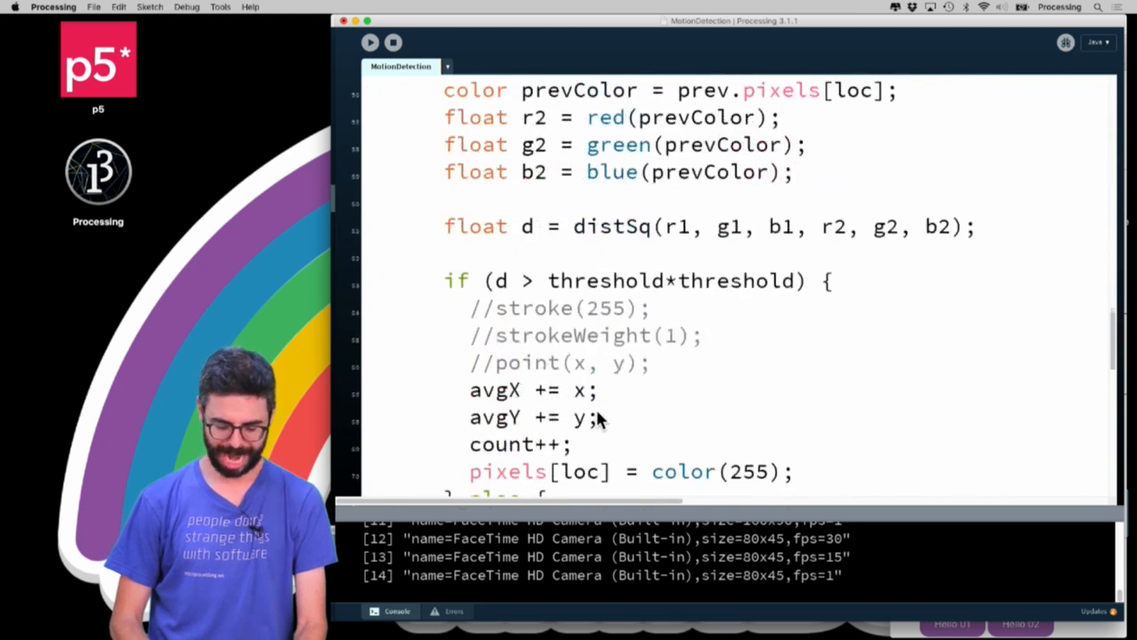
pyautogui.scroll(-5, 597, 413)
pyautogui.scroll(1, 597, 418)
pyautogui.scroll(-3, 597, 418)
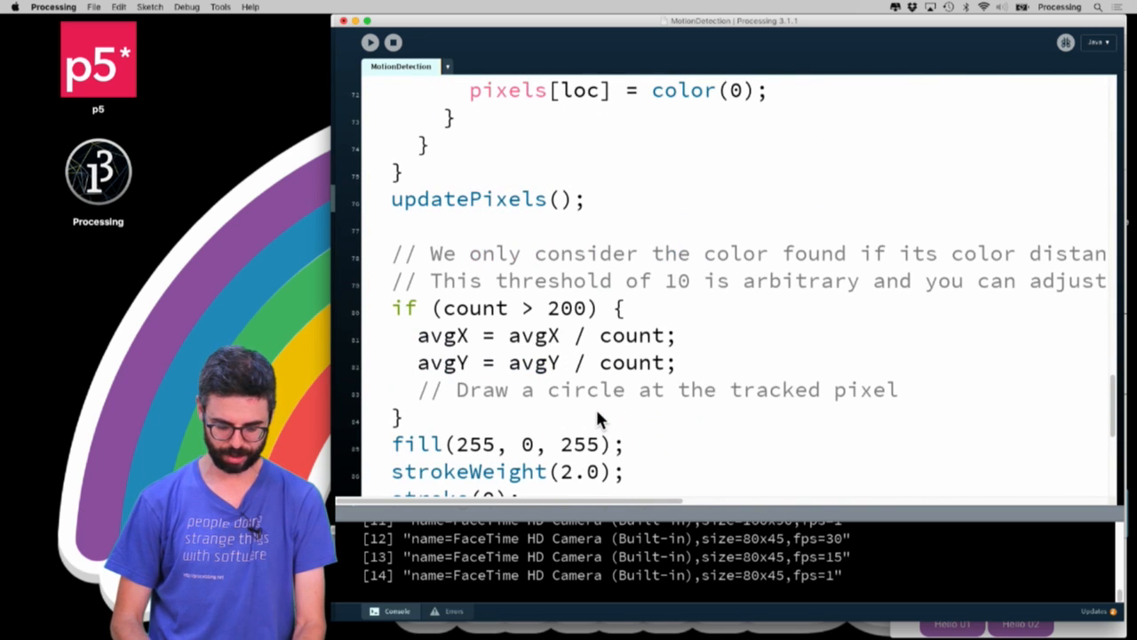
pyautogui.scroll(-2, 612, 364)
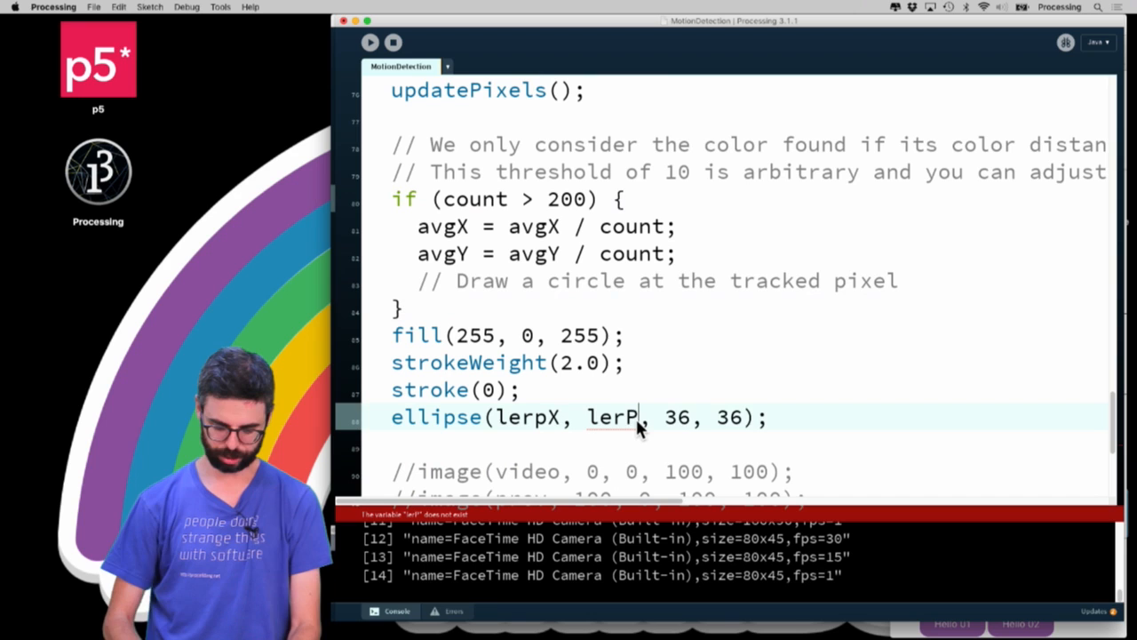
# Add lerpX = lerp(lerpX, avgX, 0.1) and lerpY = lerp(lerpY, avgY, 0.1) below the averaging block.
pyautogui.click(606, 311)
pyautogui.press('Return')
pyautogui.press('Return')
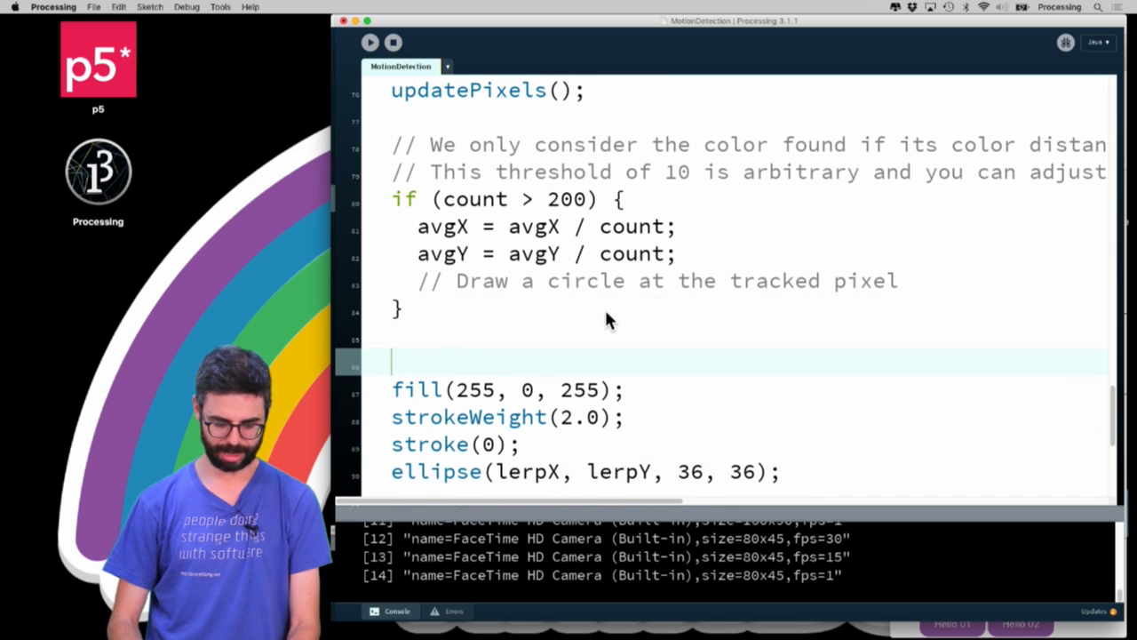
pyautogui.write('lerpX = lerp(')
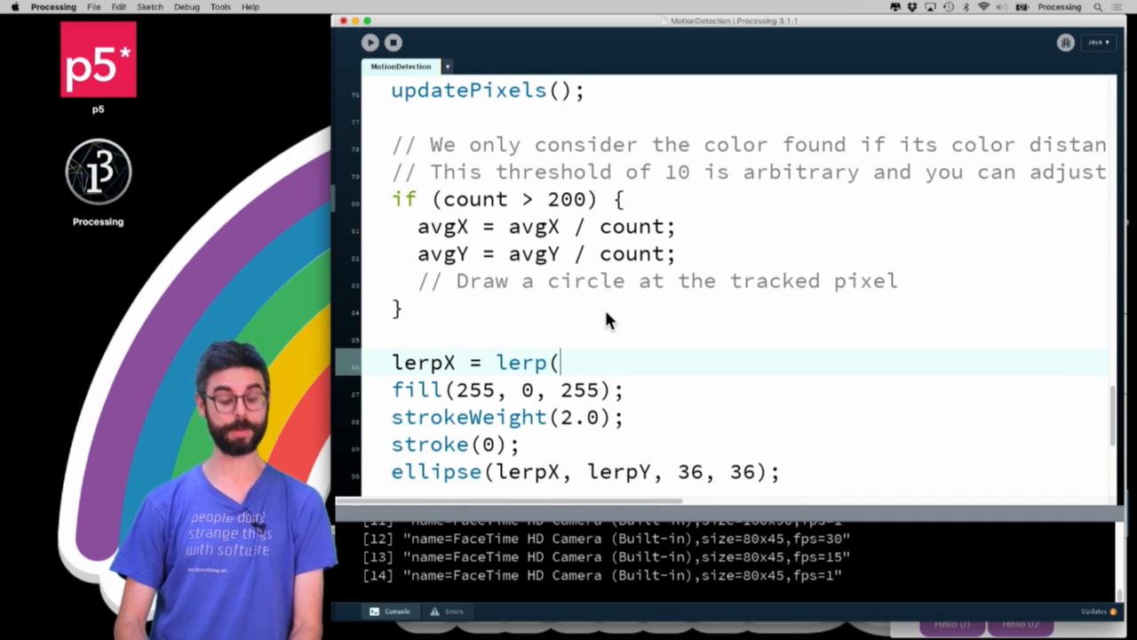
pyautogui.write('avgX, l')
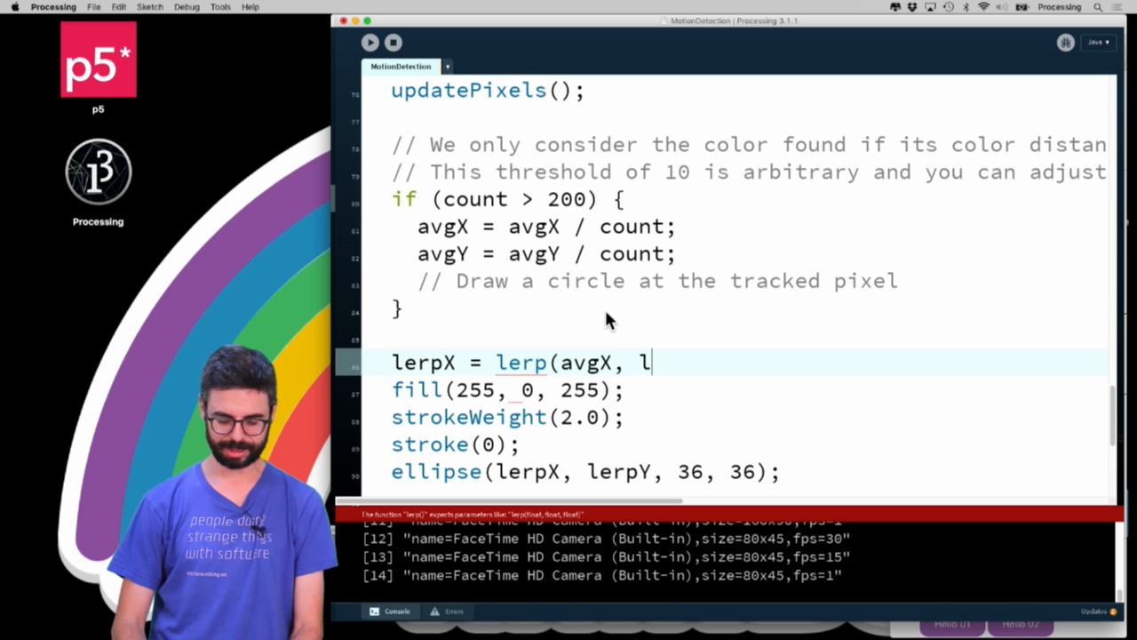
pyautogui.write('erpX,')
pyautogui.doubleClick(590, 366)
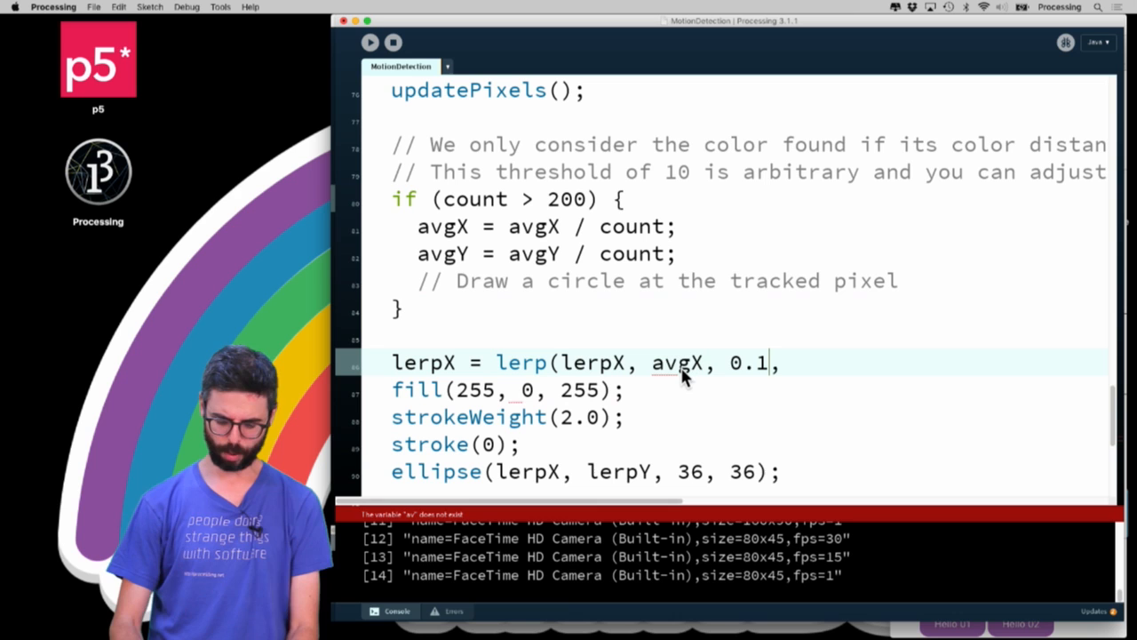
pyautogui.write(';')
pyautogui.tripleClick(681, 373)
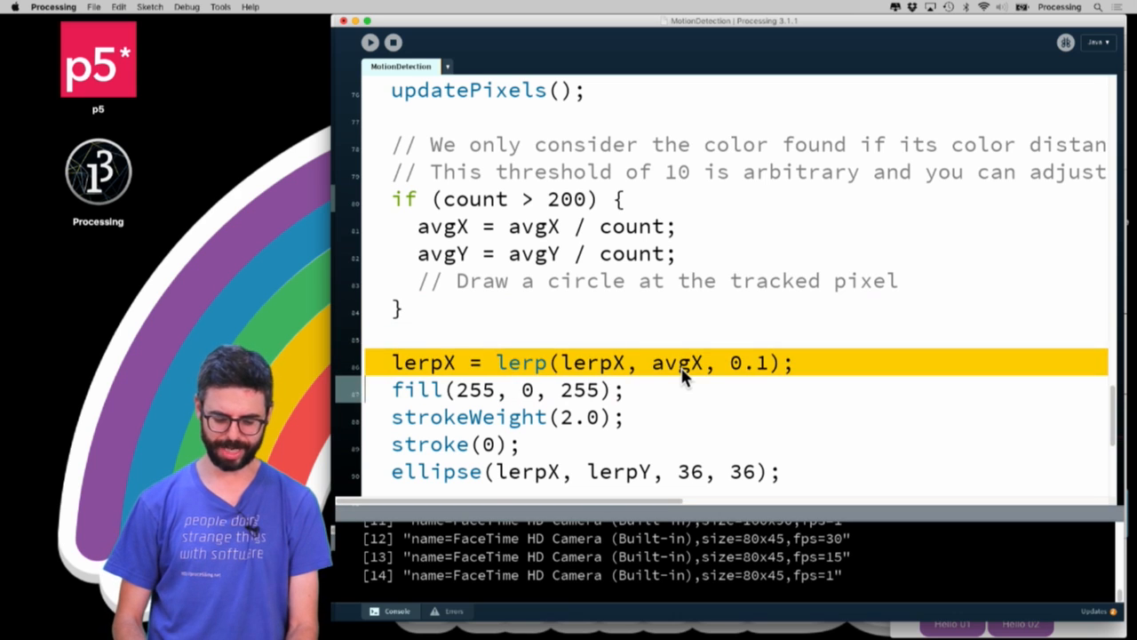
pyautogui.press('super+c')
pyautogui.press('Right')
pyautogui.press('super+v')
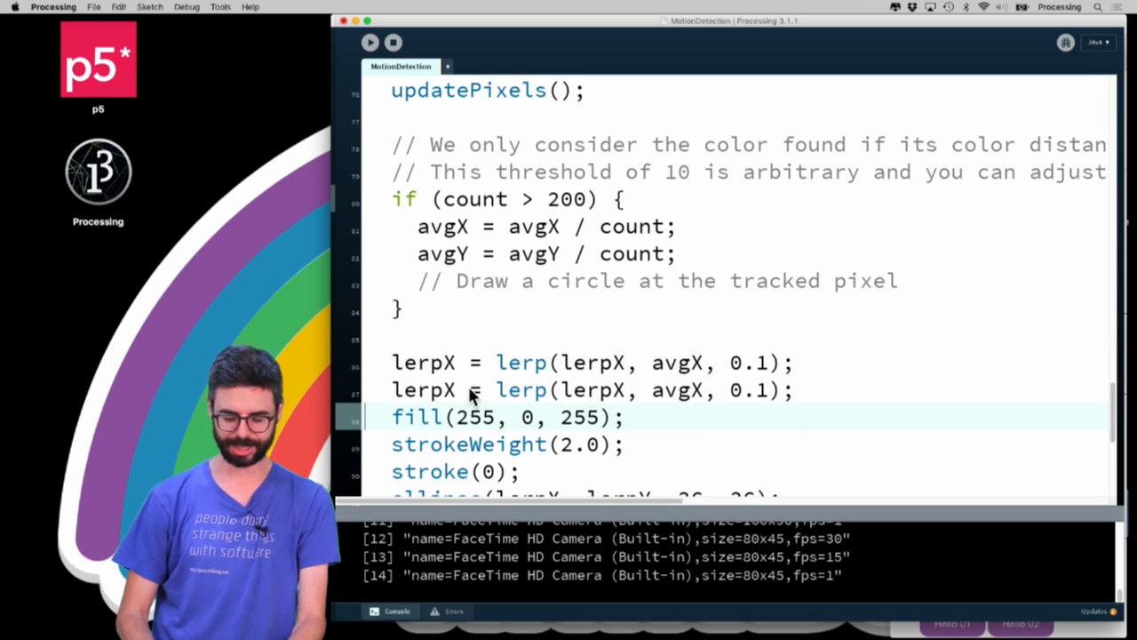
pyautogui.press('BackSpace')
pyautogui.write('Y')
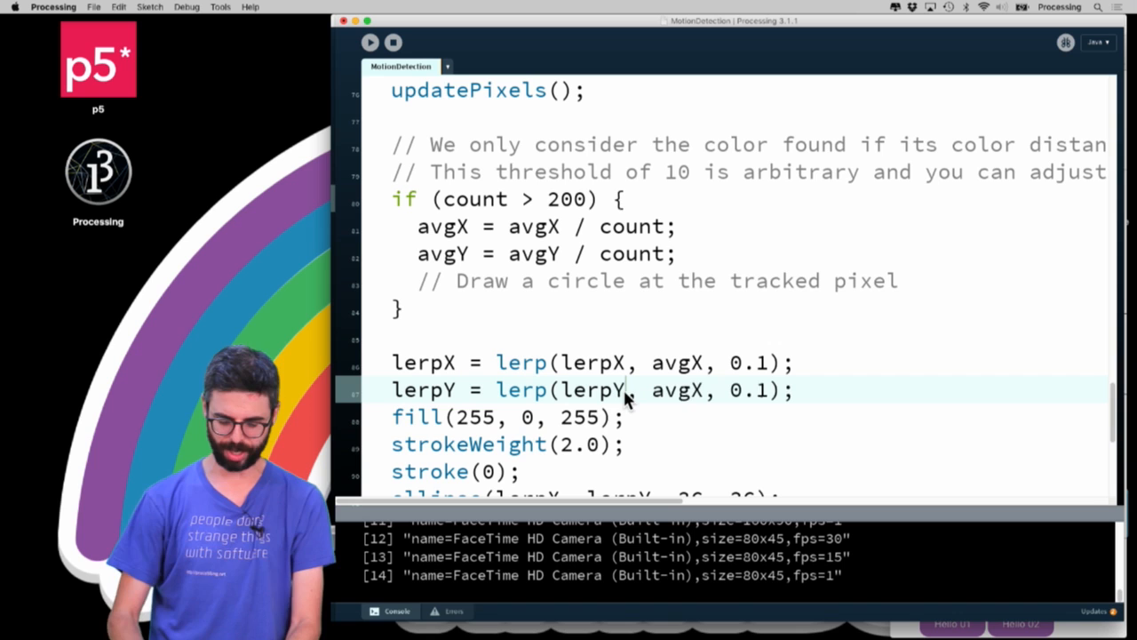
pyautogui.click(789, 391)
pyautogui.press('Return')
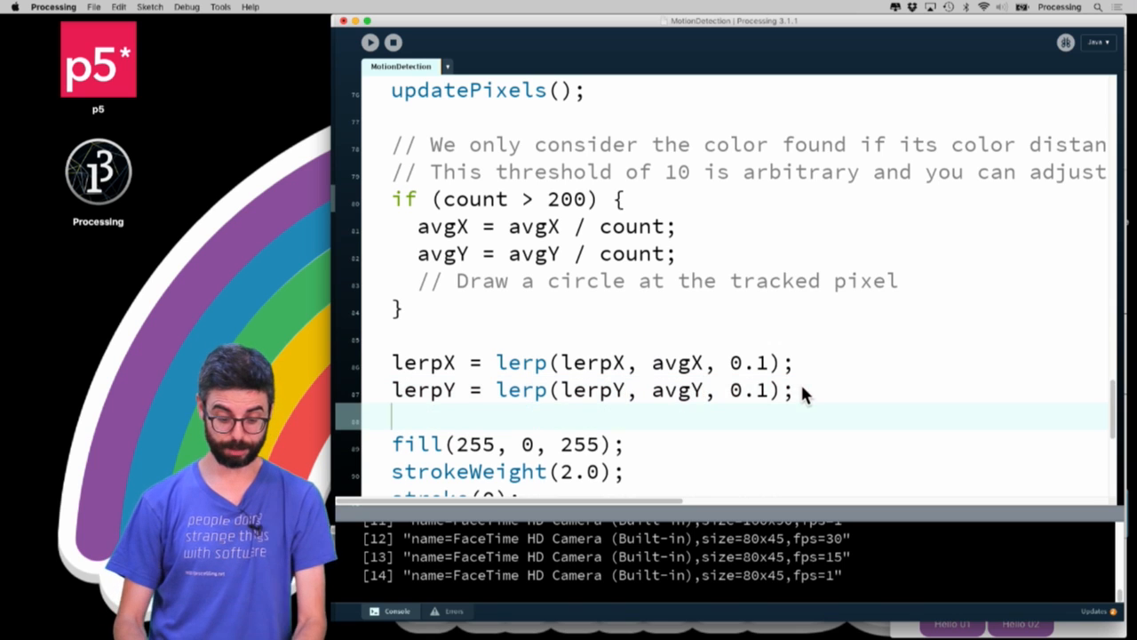
pyautogui.press('super+r')
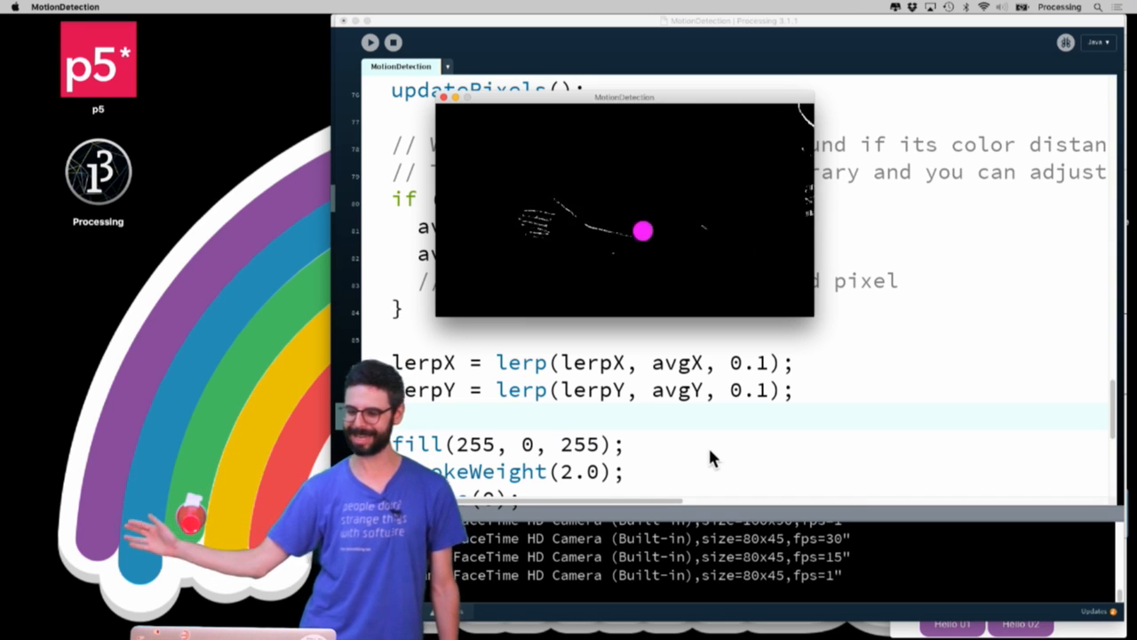
pyautogui.press('Escape')
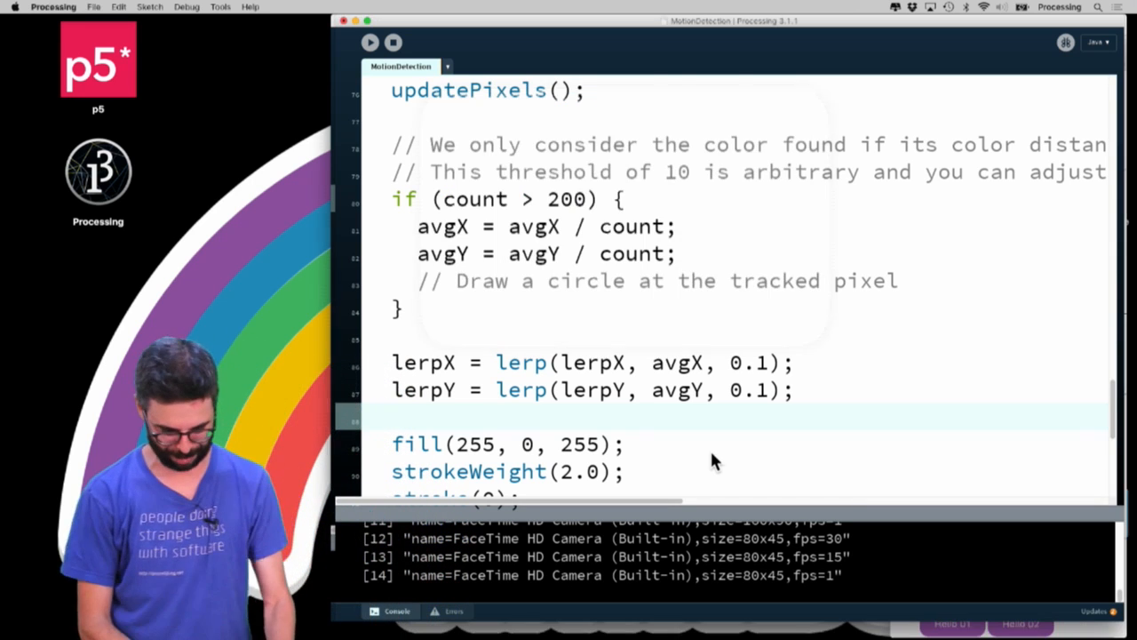
# Declare local float avgX = 0 and float avgY = 0 after int count = 0 in draw().
pyautogui.click(710, 448)
pyautogui.scroll(2, 598, 310)
pyautogui.scroll(1, 598, 311)
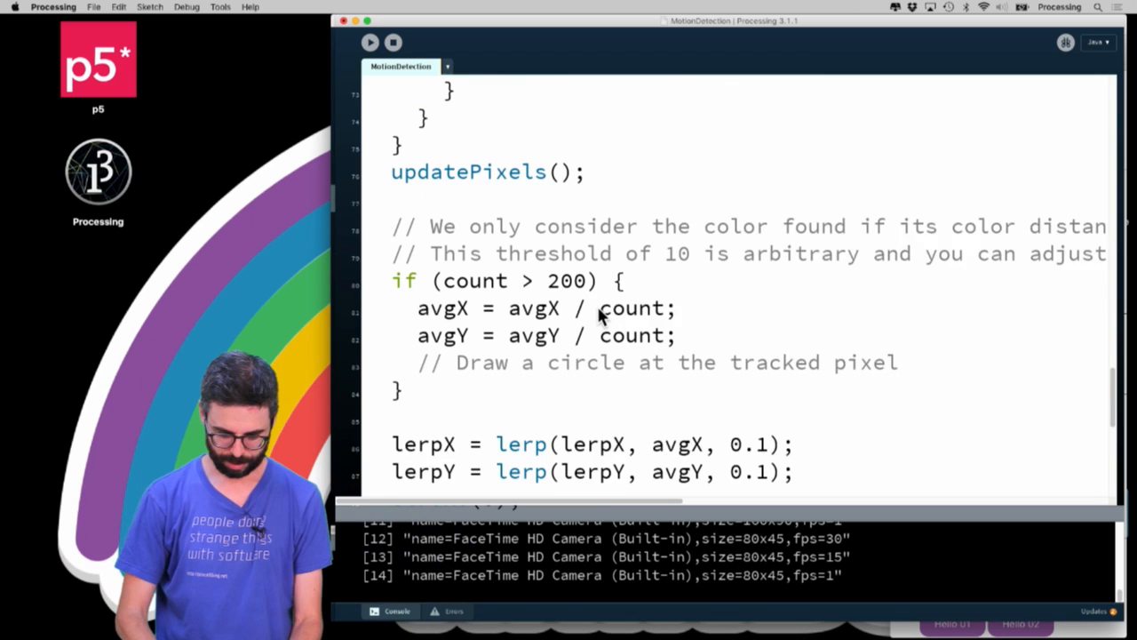
pyautogui.scroll(3, 598, 310)
pyautogui.scroll(7, 598, 310)
pyautogui.scroll(1, 598, 313)
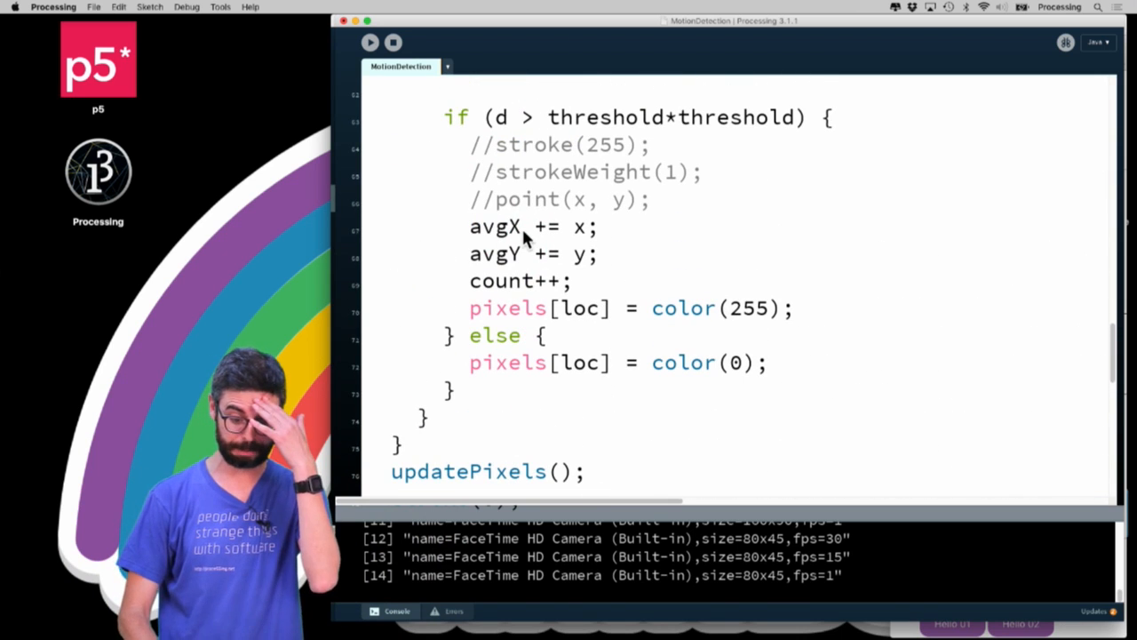
pyautogui.scroll(5, 525, 237)
pyautogui.scroll(2, 533, 229)
pyautogui.click(594, 178)
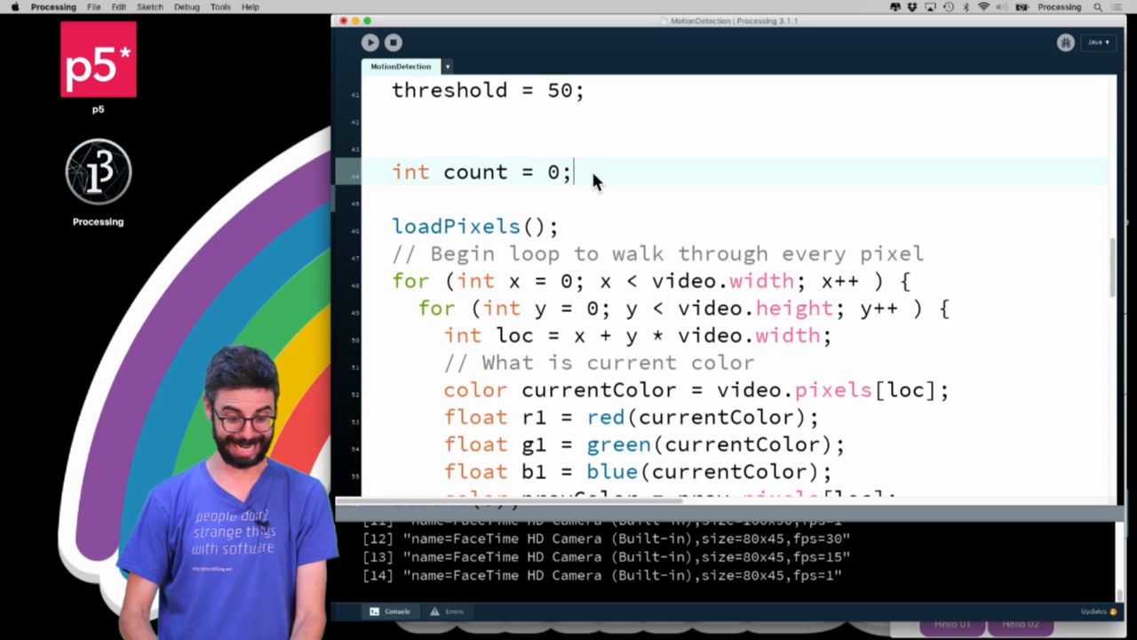
pyautogui.press('Return')
pyautogui.press('Return')
pyautogui.write('float avG')
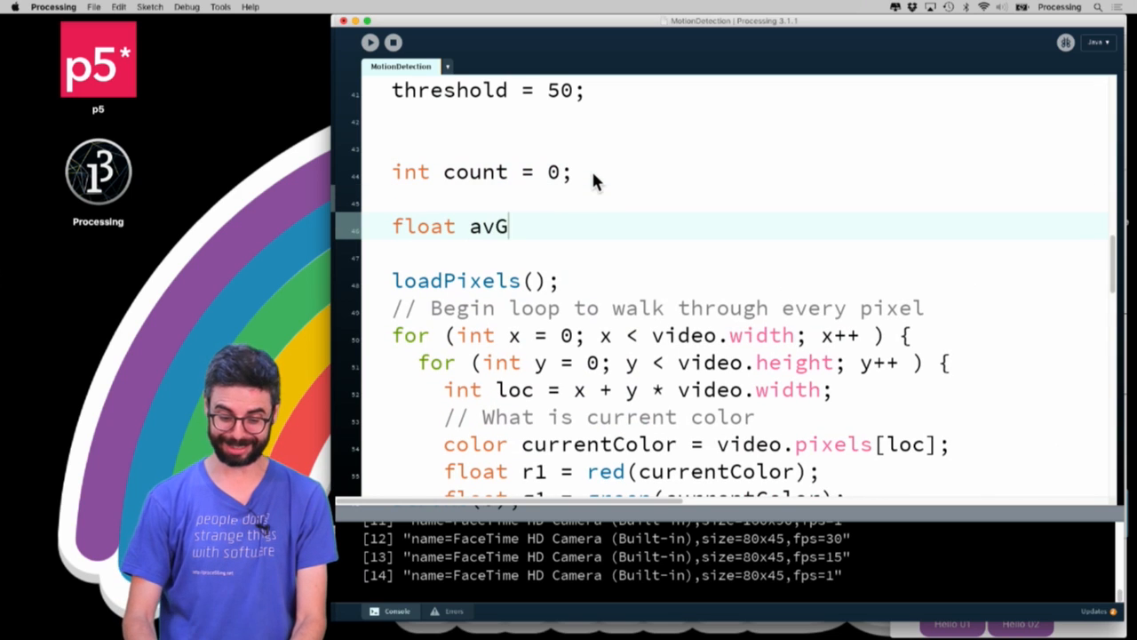
pyautogui.press('BackSpace')
pyautogui.write('gX = 0;')
pyautogui.press('Return')
pyautogui.write('flo')
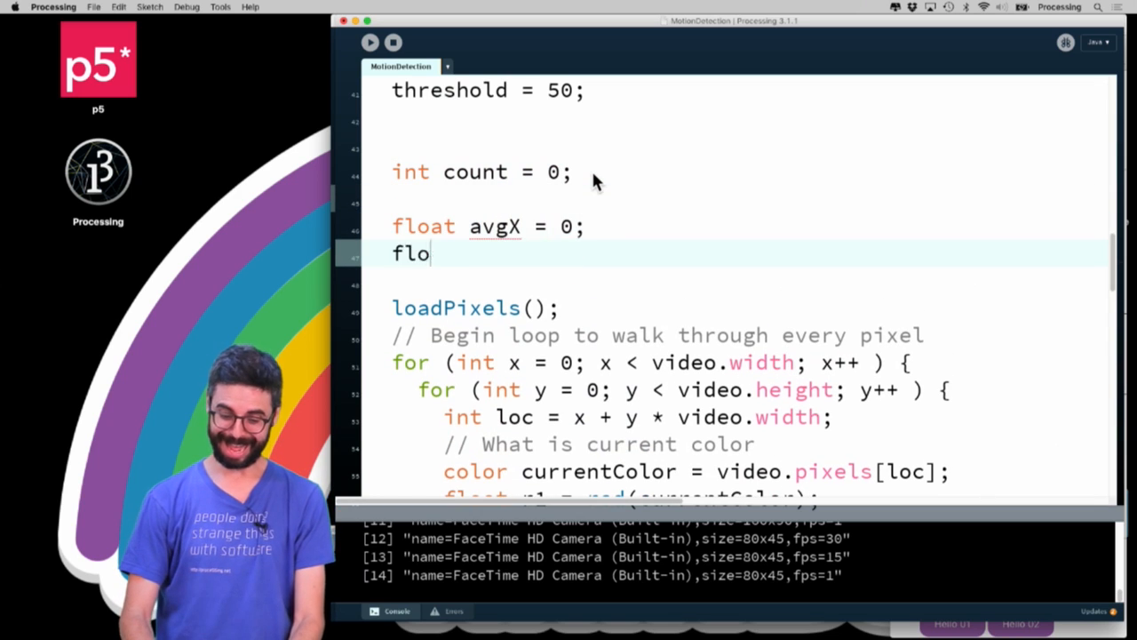
pyautogui.write('at avgY = 0;')
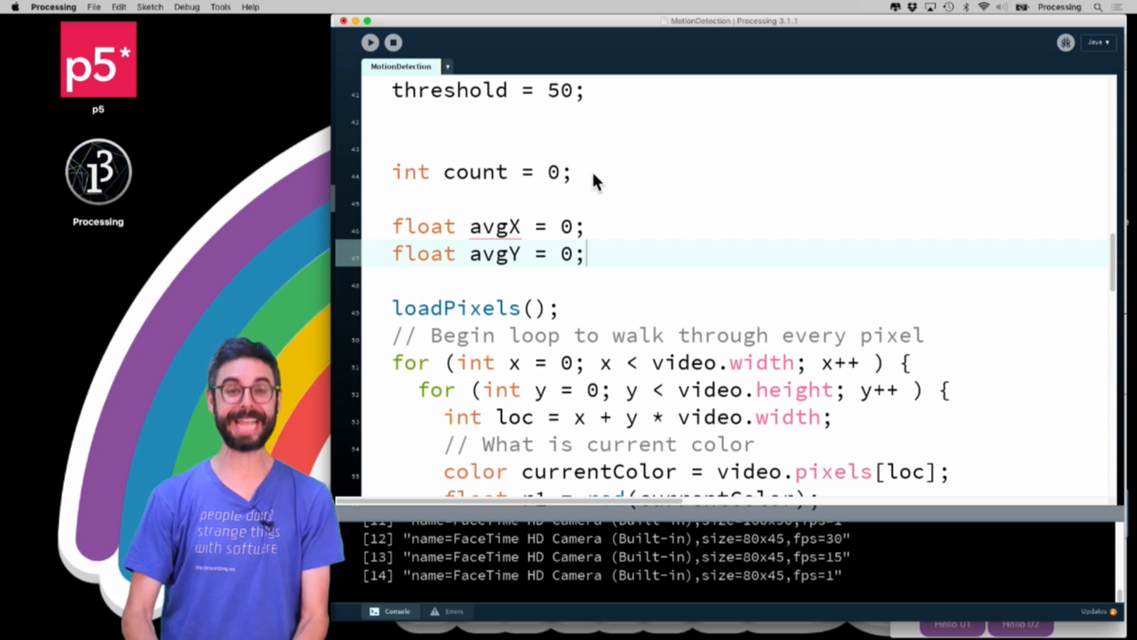
pyautogui.scroll(-1, 594, 180)
pyautogui.scroll(-5, 574, 257)
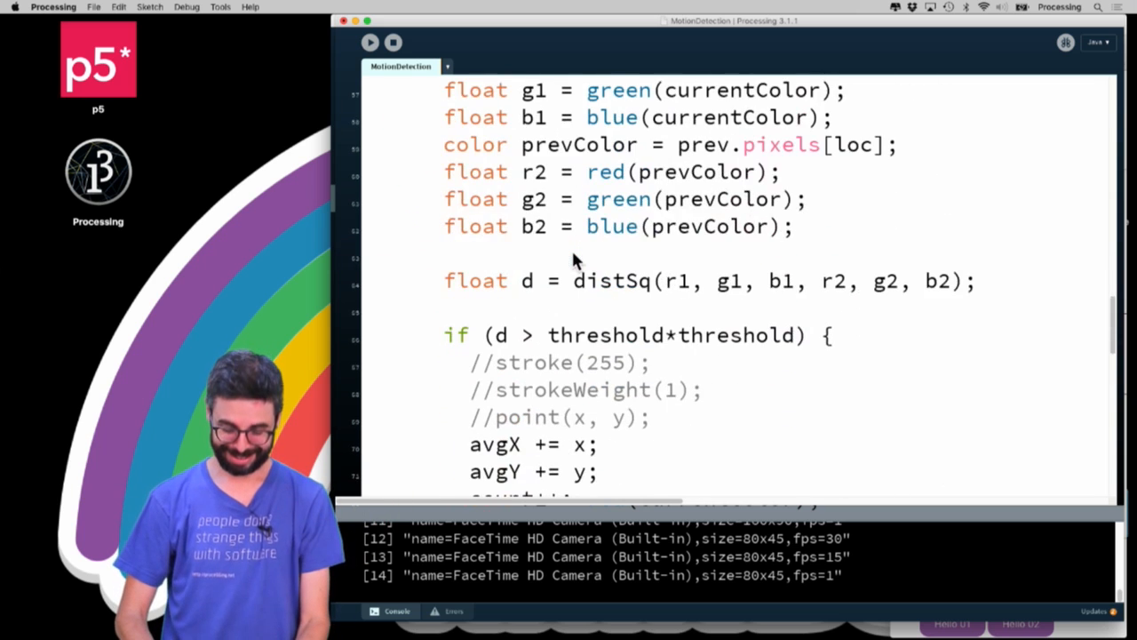
pyautogui.scroll(-3, 574, 257)
pyautogui.scroll(-2, 538, 337)
pyautogui.scroll(-3, 542, 422)
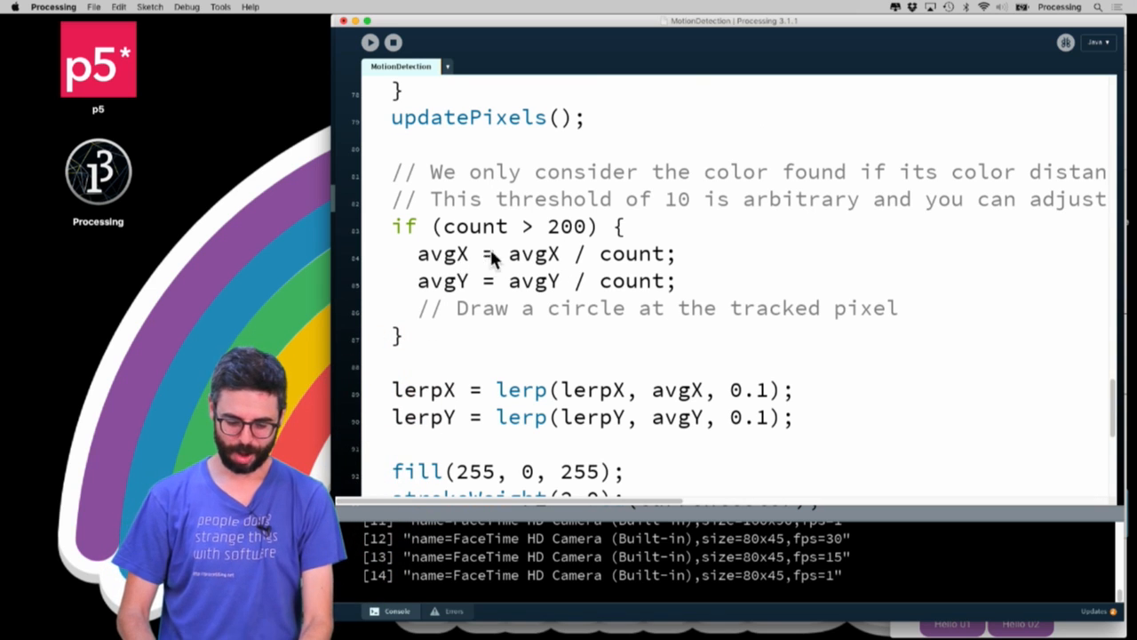
# Rename globals to motionX/motionY, assign them in the if block, lerp toward them, and rerun.
pyautogui.doubleClick(453, 255)
pyautogui.scroll(2, 452, 254)
pyautogui.scroll(15, 452, 254)
pyautogui.scroll(5, 452, 253)
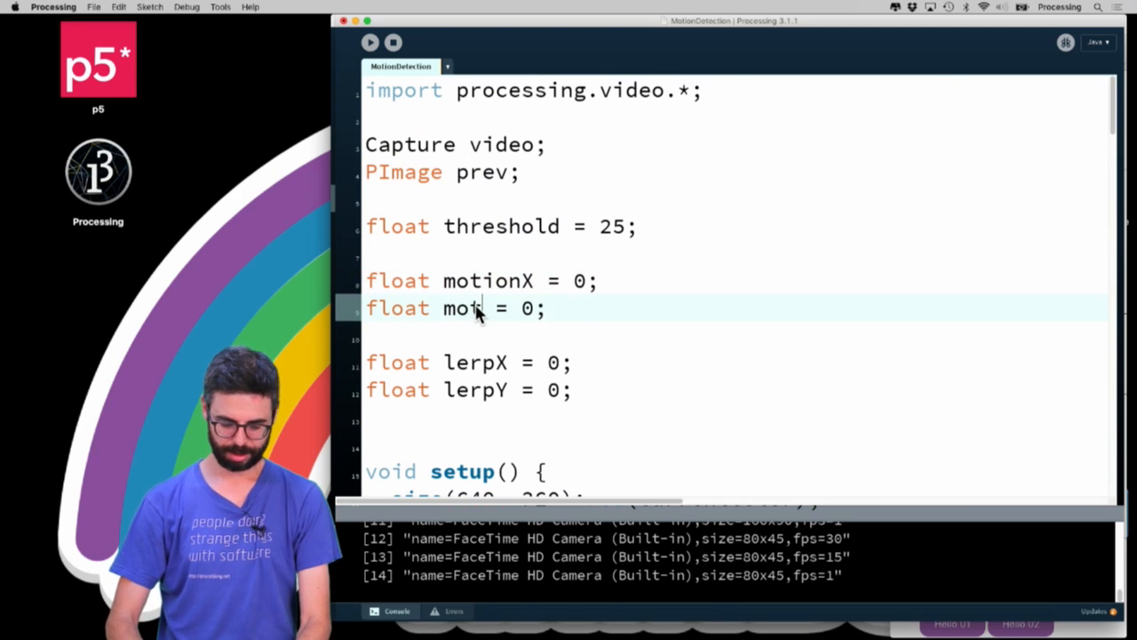
pyautogui.scroll(-10, 500, 362)
pyautogui.scroll(-5, 501, 363)
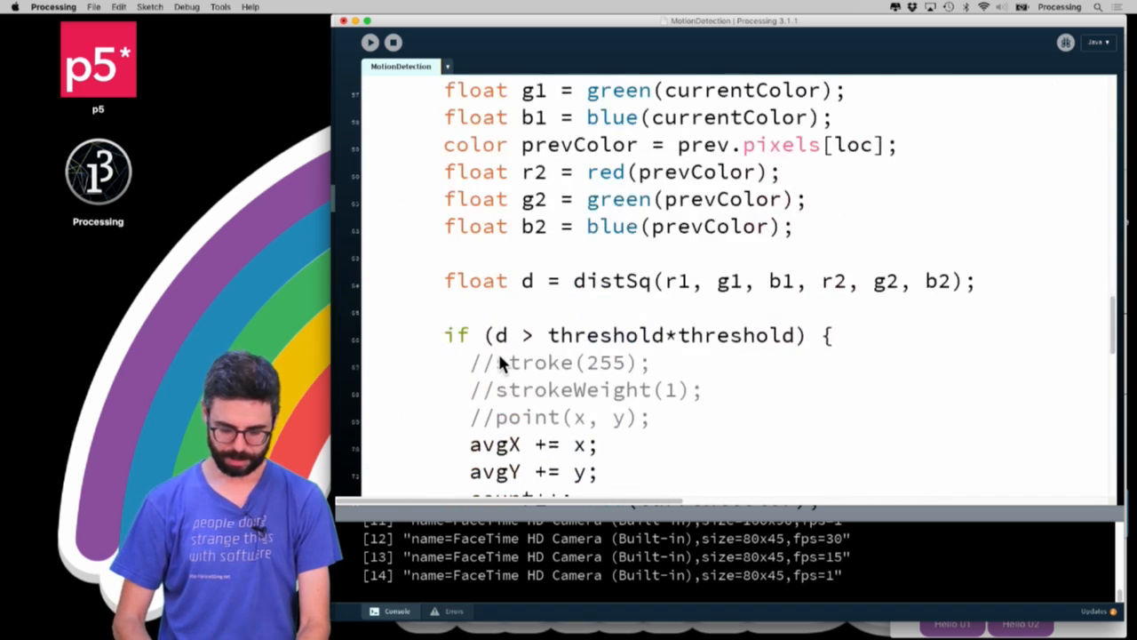
pyautogui.scroll(-7, 500, 363)
pyautogui.scroll(-3, 500, 363)
pyautogui.scroll(-3, 500, 362)
pyautogui.scroll(4, 480, 293)
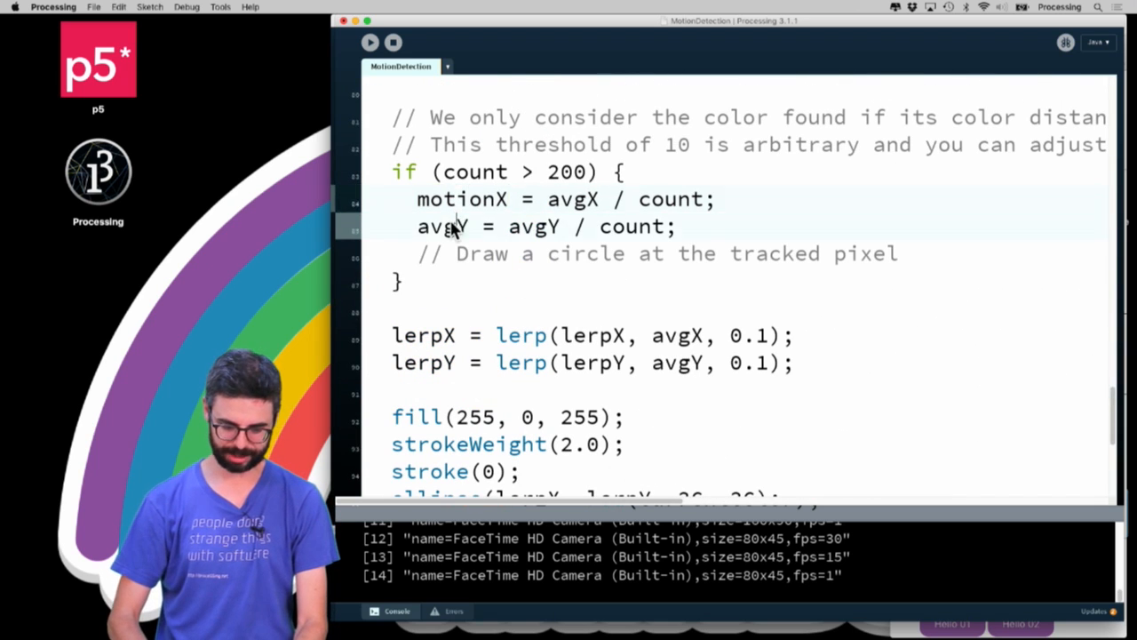
pyautogui.doubleClick(597, 342)
pyautogui.write('motion')
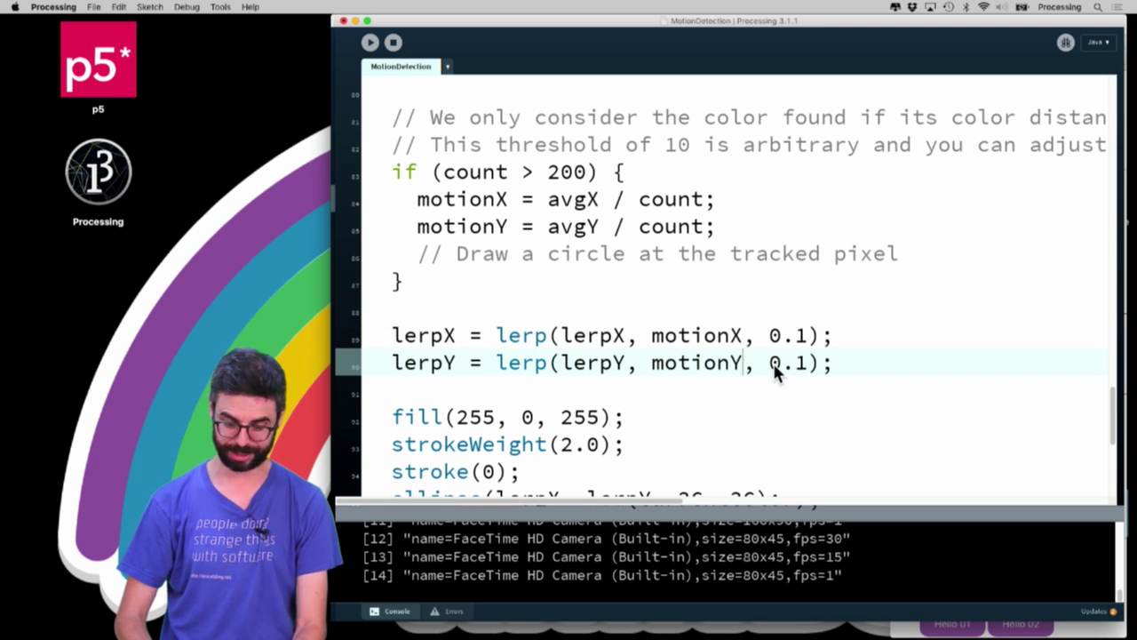
pyautogui.press('super+r')
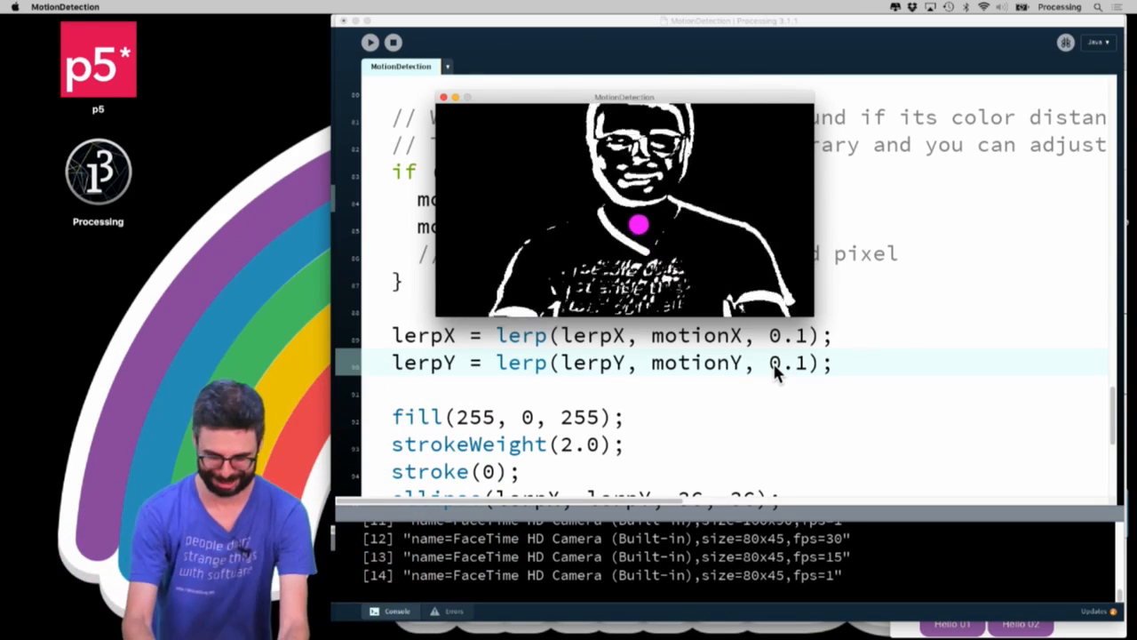
# Switch to Chrome's sound-effects page and play Music 01 while the sketch runs.
pyautogui.press('super+Tab')
pyautogui.click(943, 296)
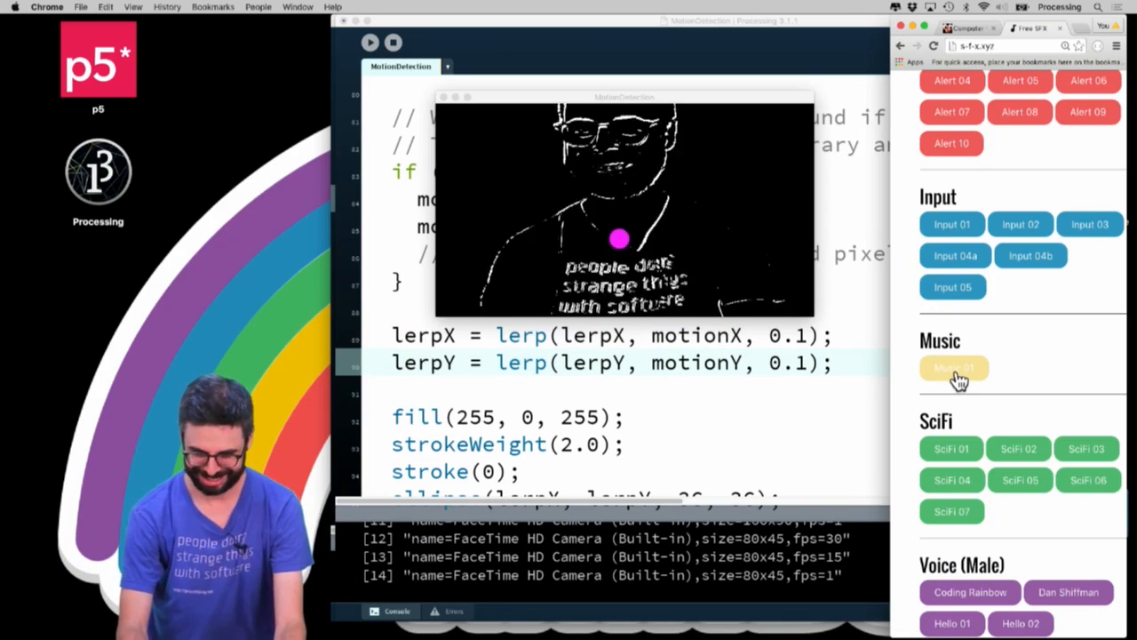